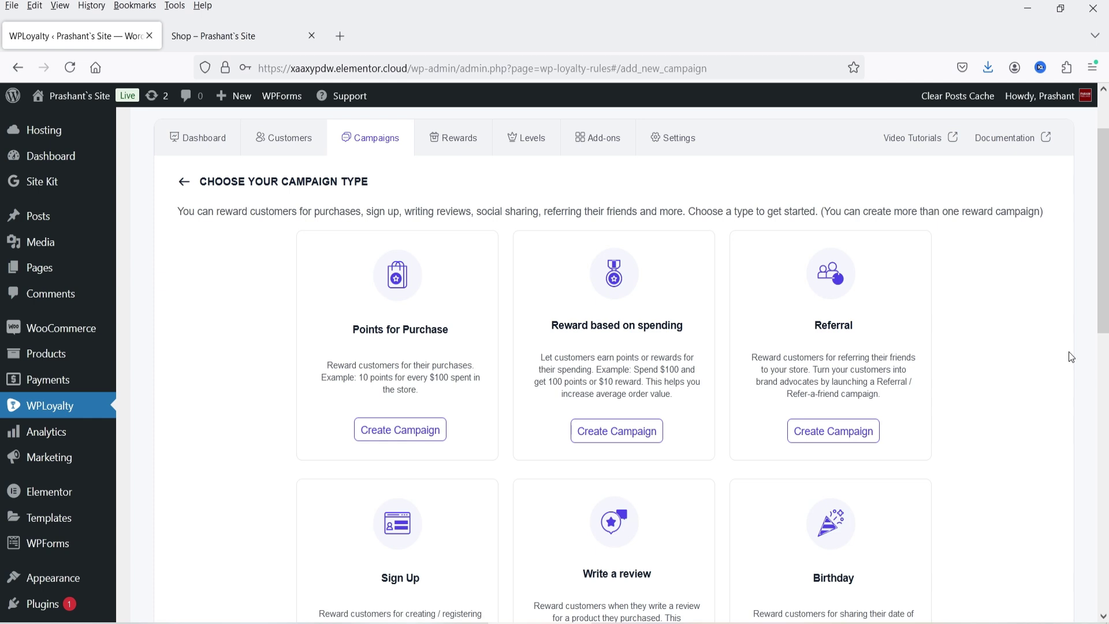
- Browse the WPLoyalty plugin listing on wordpress.org, then return to the WPLoyalty homepage
scroll(1071, 357, down, 4)
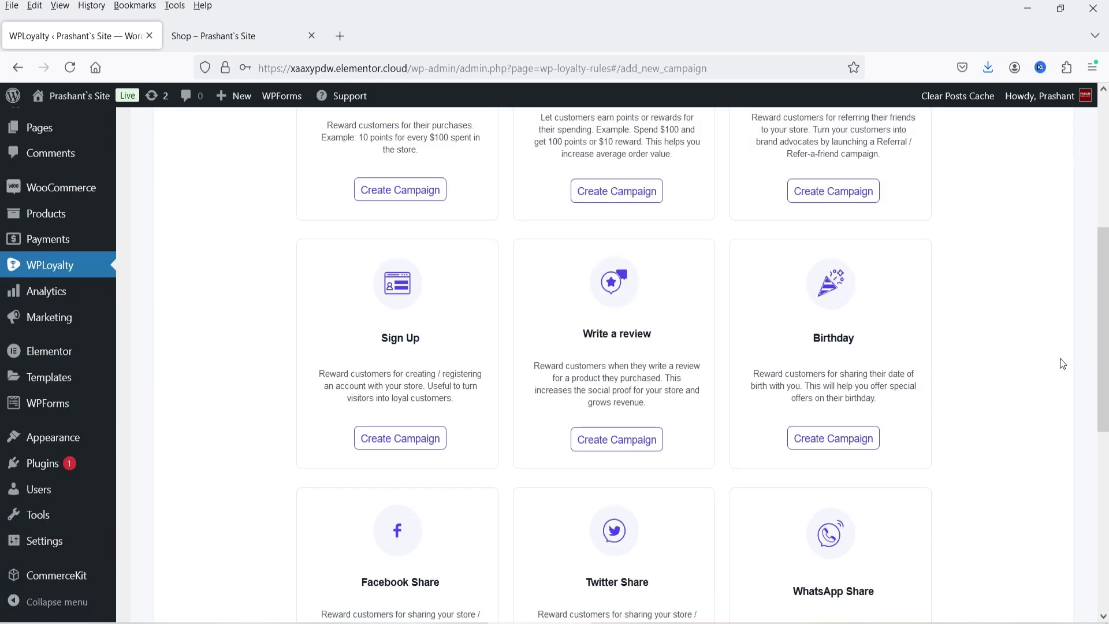
scroll(1059, 356, down, 3)
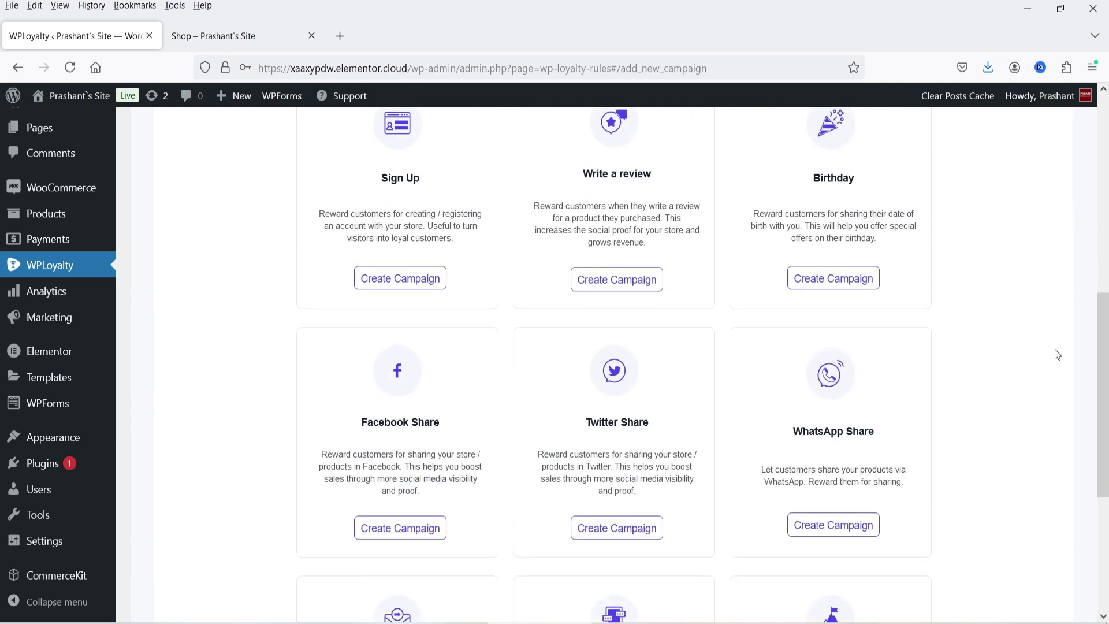
scroll(1058, 355, down, 4)
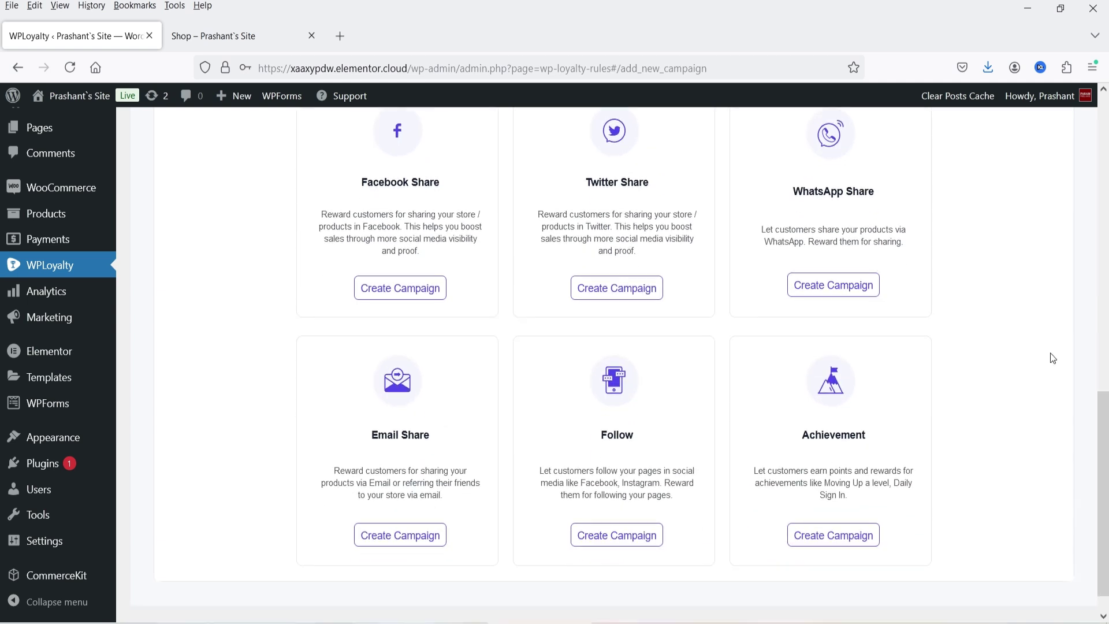
scroll(1052, 359, down, 1)
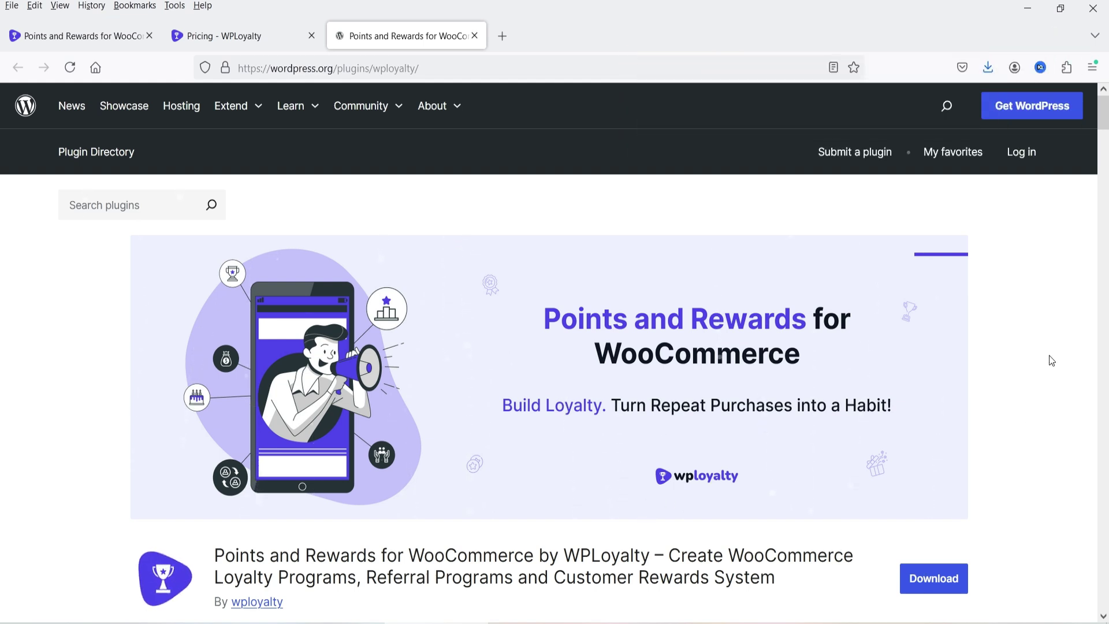
scroll(1049, 354, down, 3)
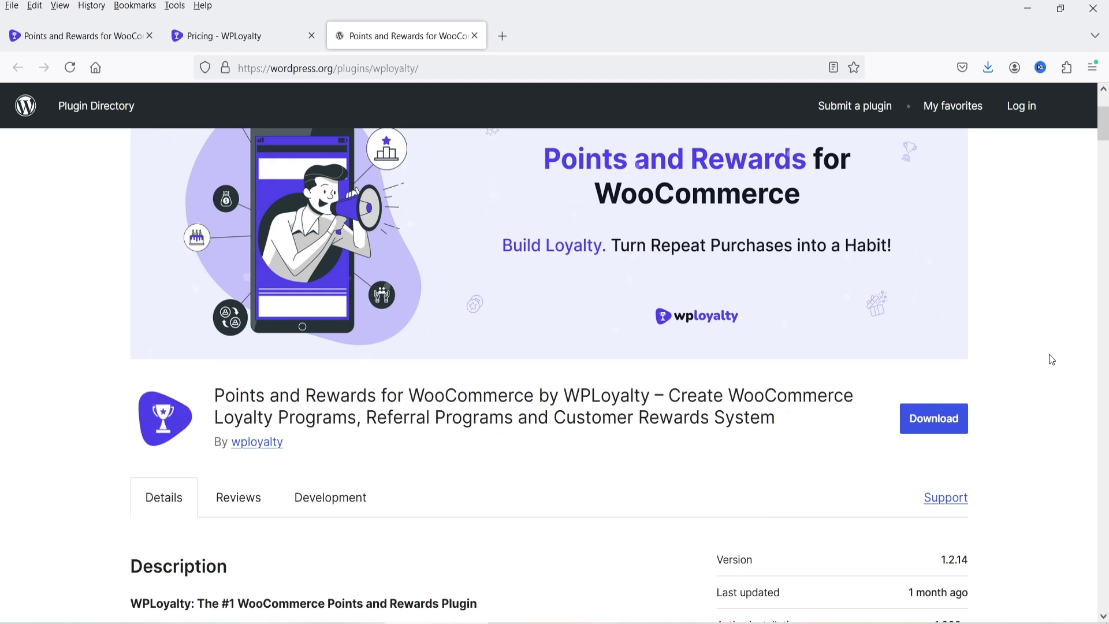
scroll(1050, 360, up, 3)
key(ctrl+Tab)
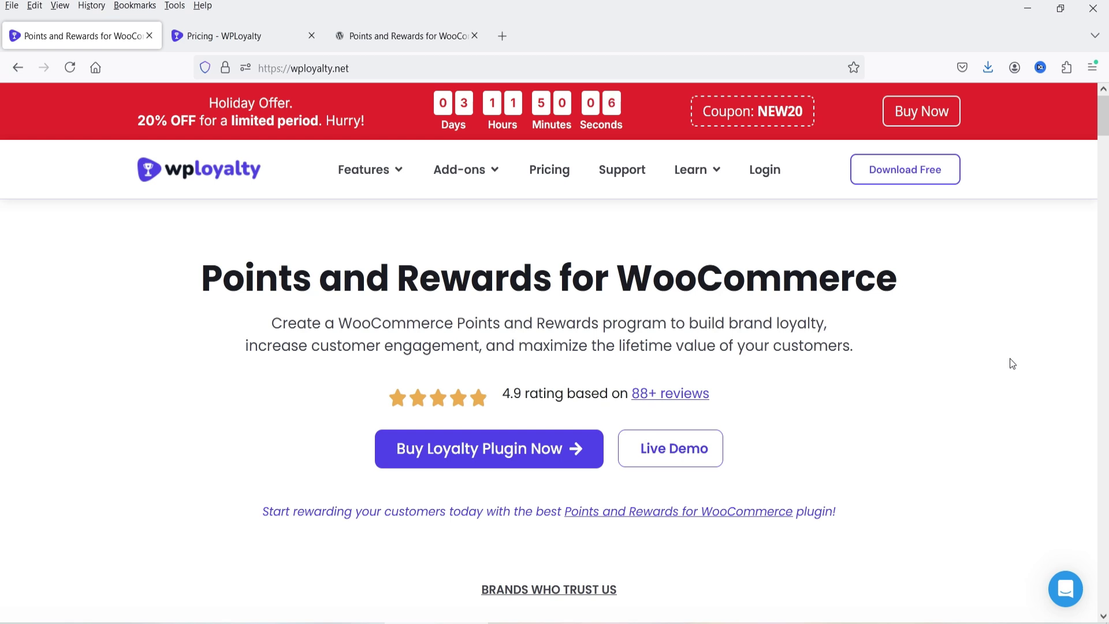
- Review the WPLoyalty pricing plans
click(218, 41)
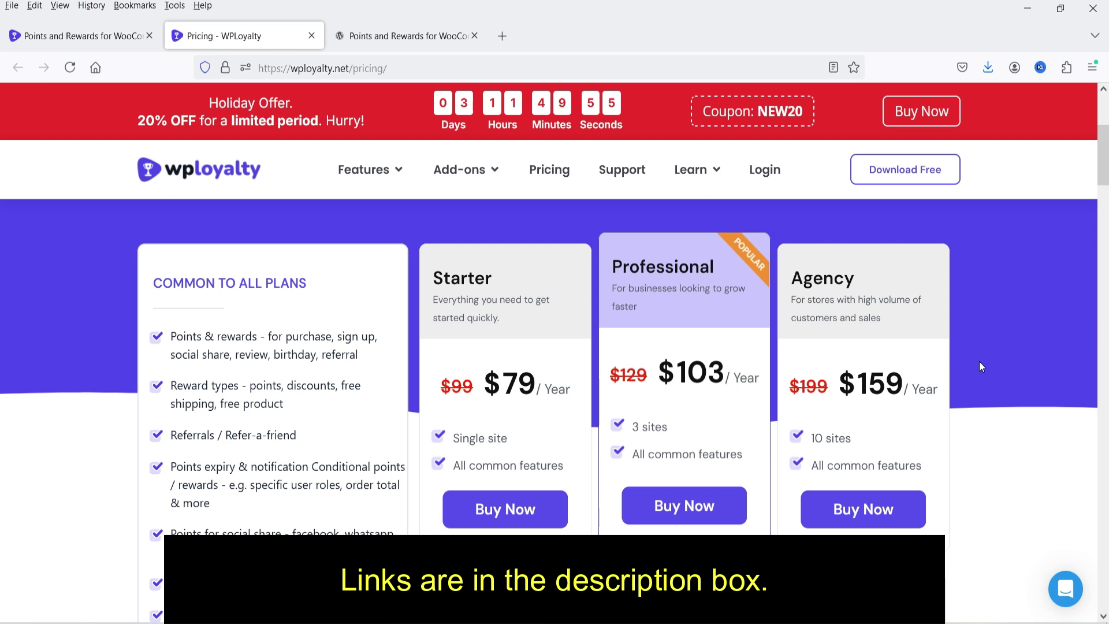
scroll(979, 366, down, 2)
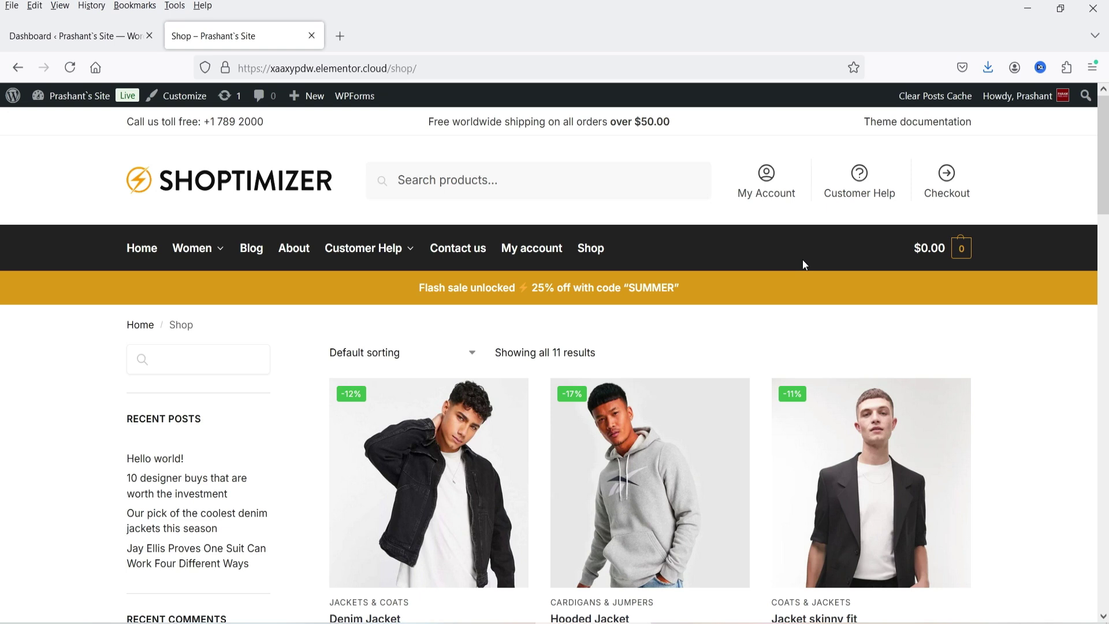
- Open Plugins > Add New Plugin from the WordPress admin Dashboard, ready to search
click(68, 38)
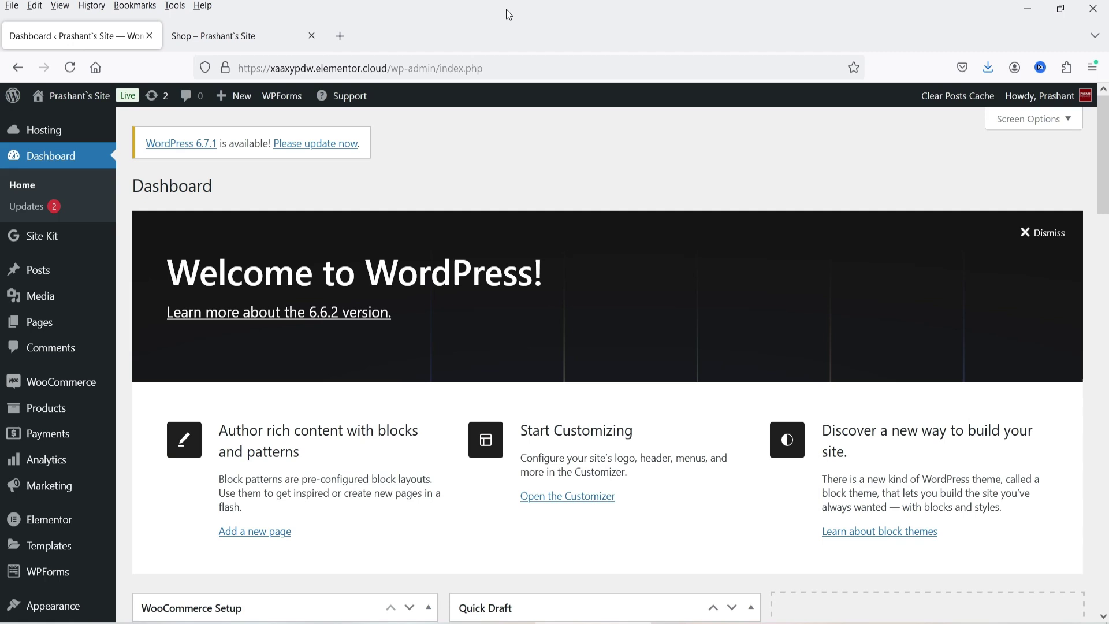
scroll(59, 435, down, 3)
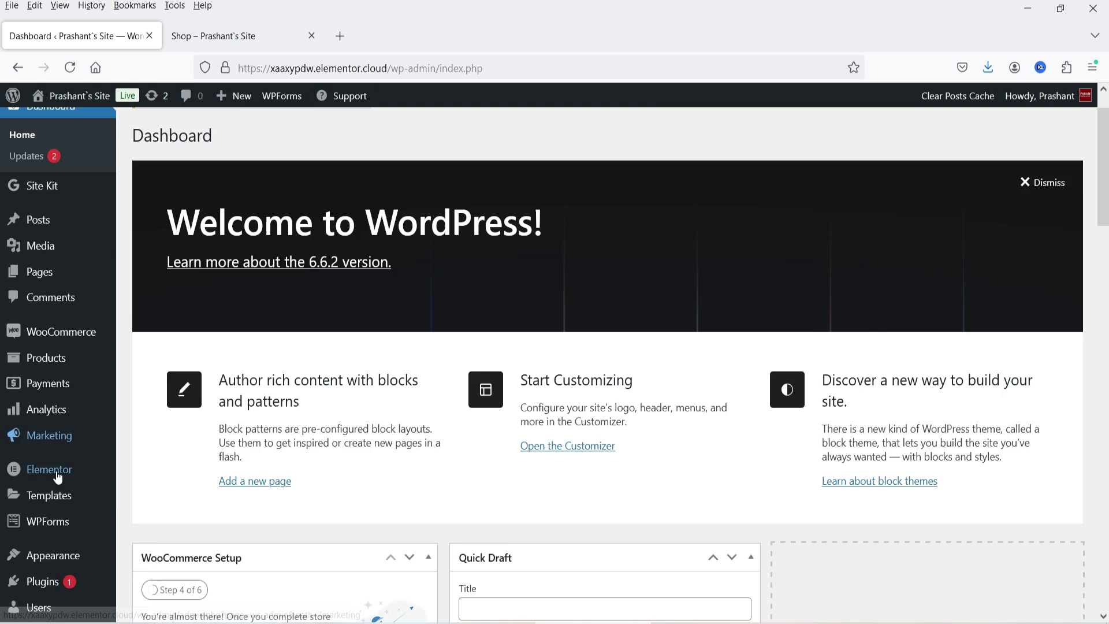
mouse_move(52, 480)
click(145, 495)
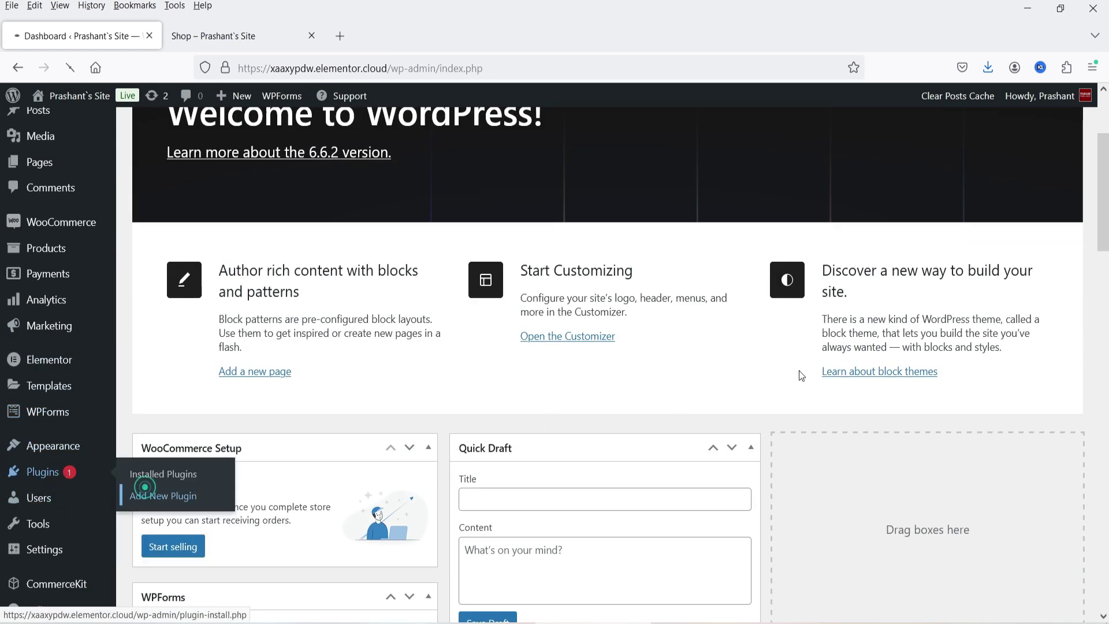
click(840, 235)
- Search 'wployalty', then install and activate Points and Rewards for WooCommerce by WPLoyalty
text(wployal)
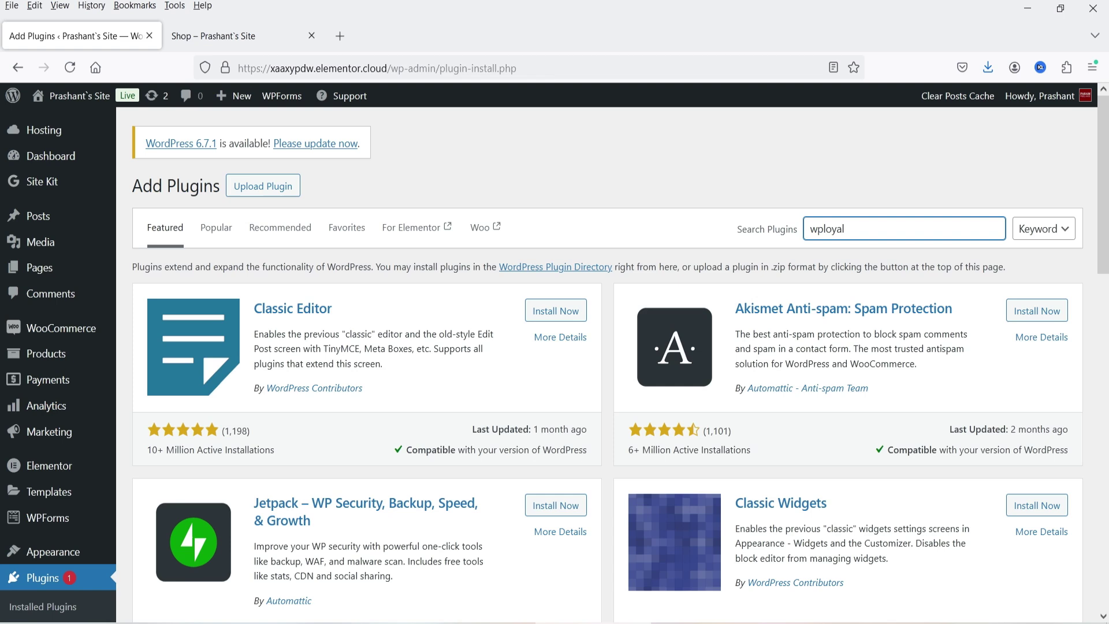
text(ty)
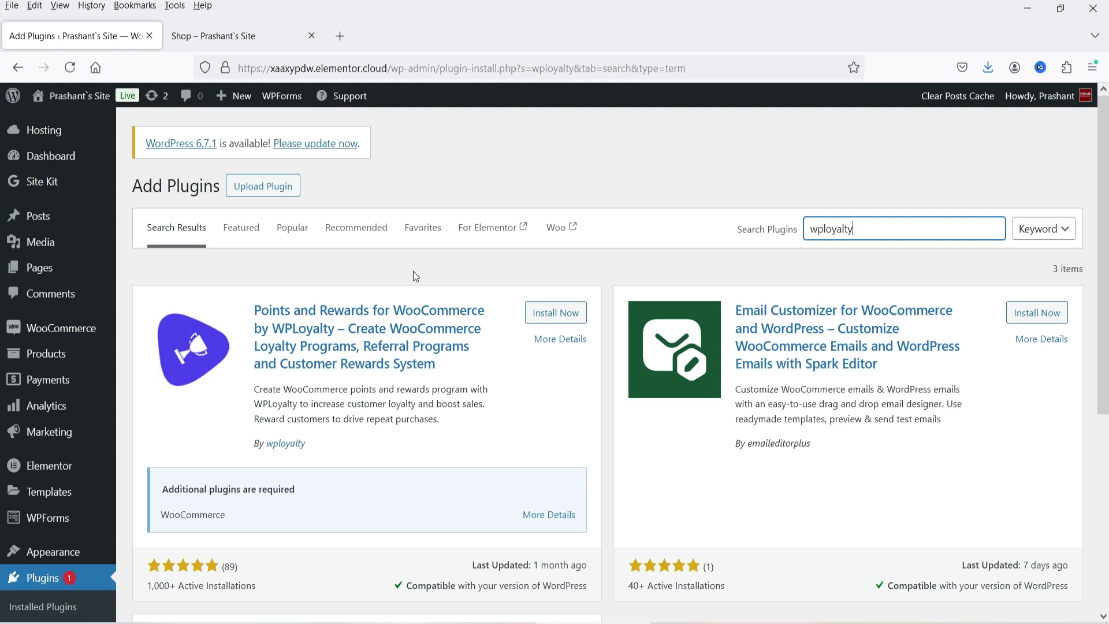
click(556, 313)
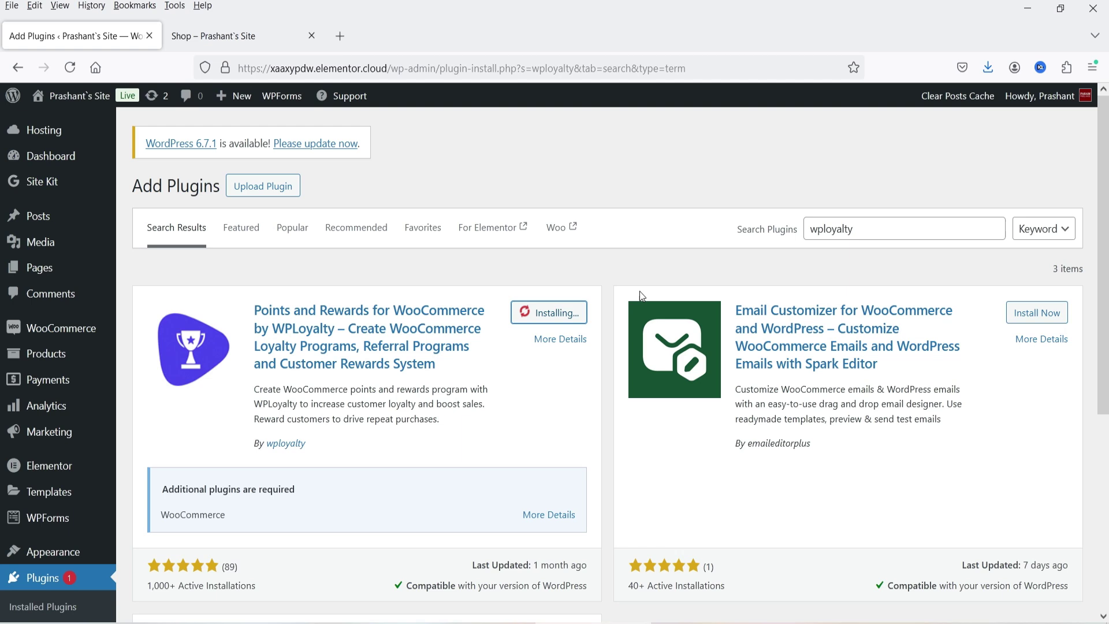
click(563, 316)
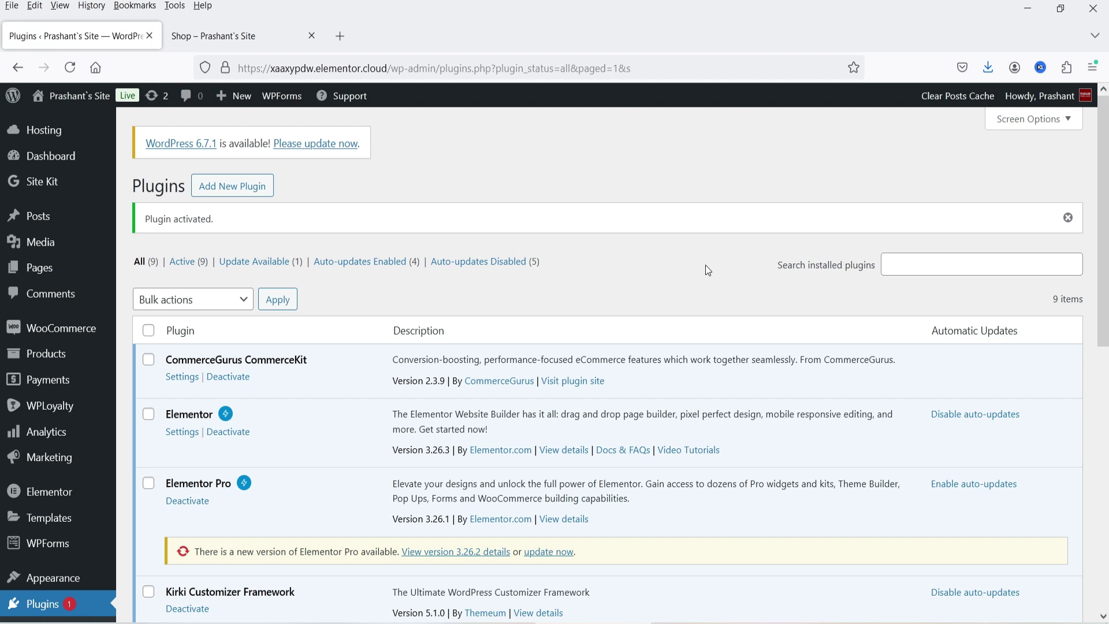
click(54, 413)
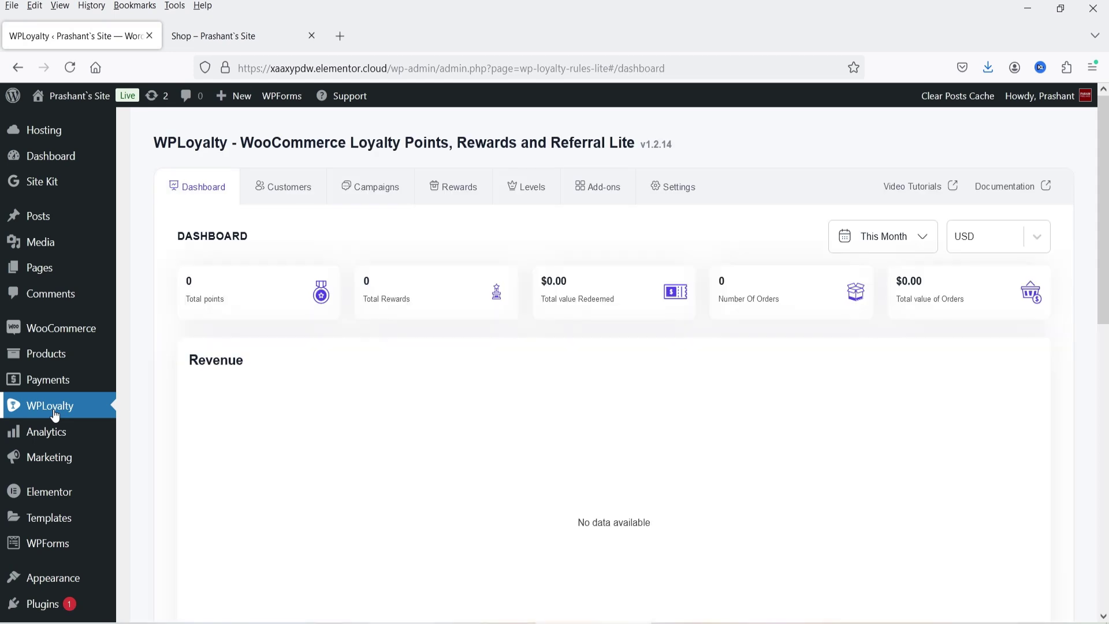
- Review General Settings: nearest-integer rounding, with Processing and Completed as success statuses
click(666, 190)
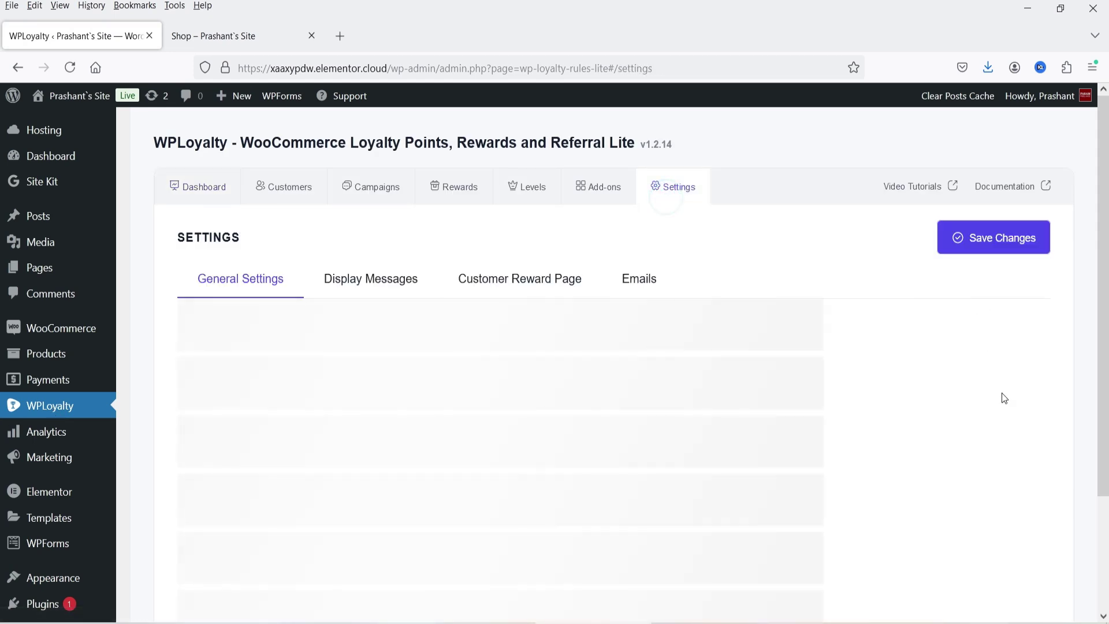
scroll(964, 367, down, 3)
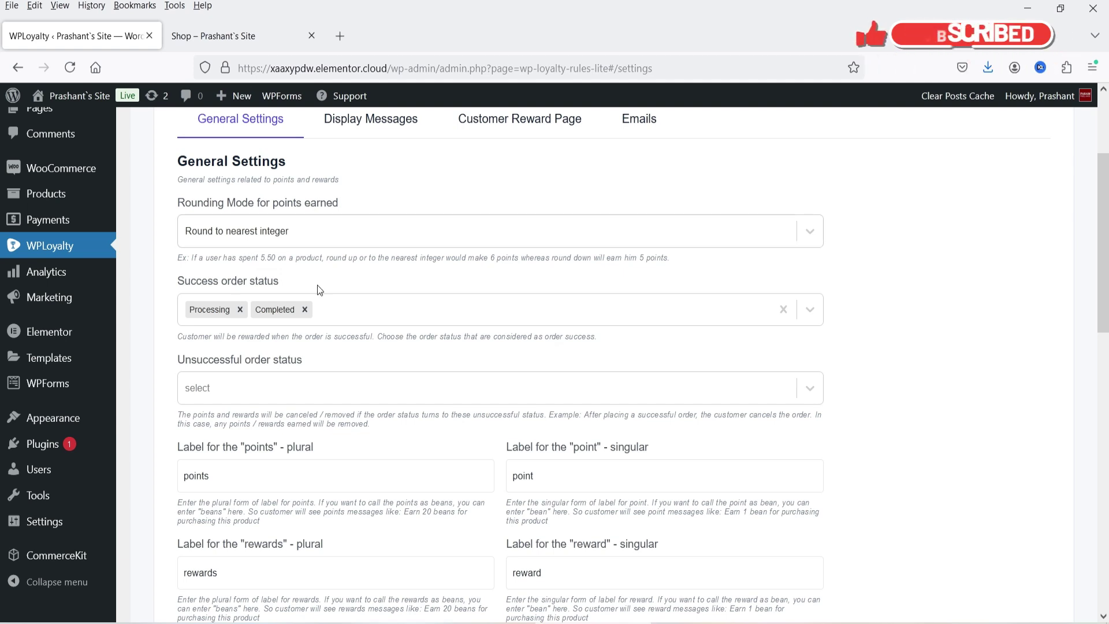
scroll(317, 290, down, 2)
scroll(207, 295, up, 2)
scroll(951, 368, up, 3)
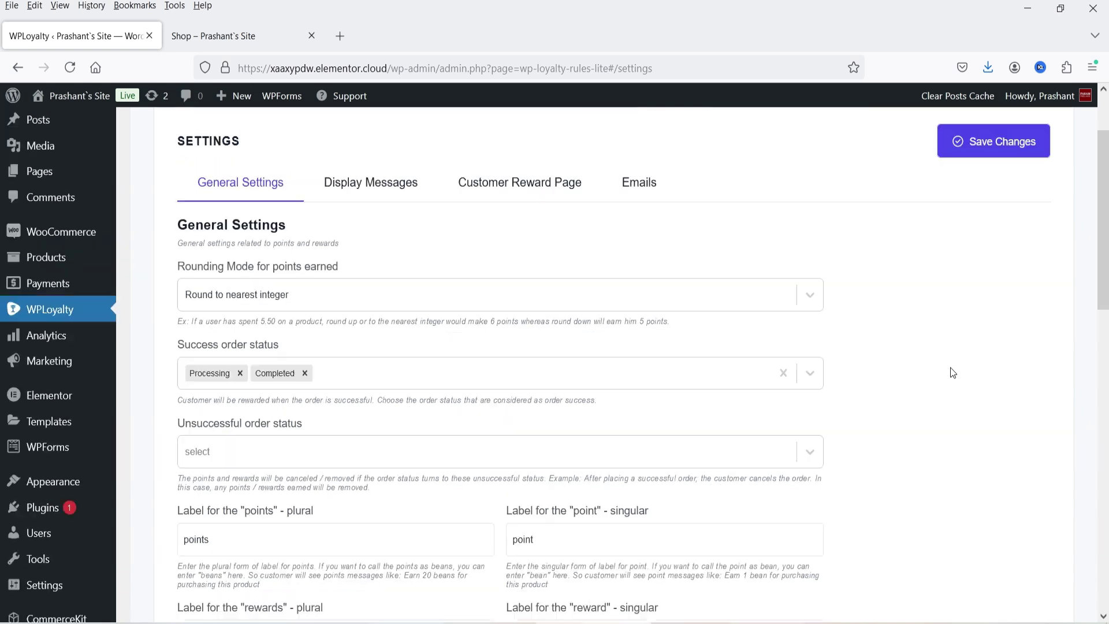
scroll(896, 372, down, 8)
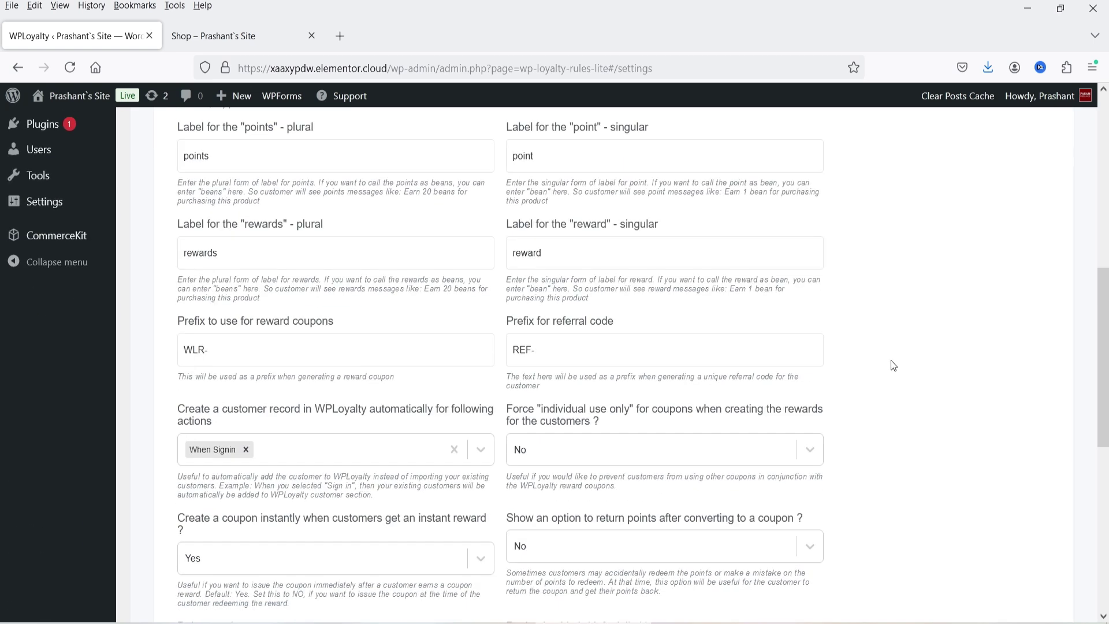
scroll(892, 364, up, 8)
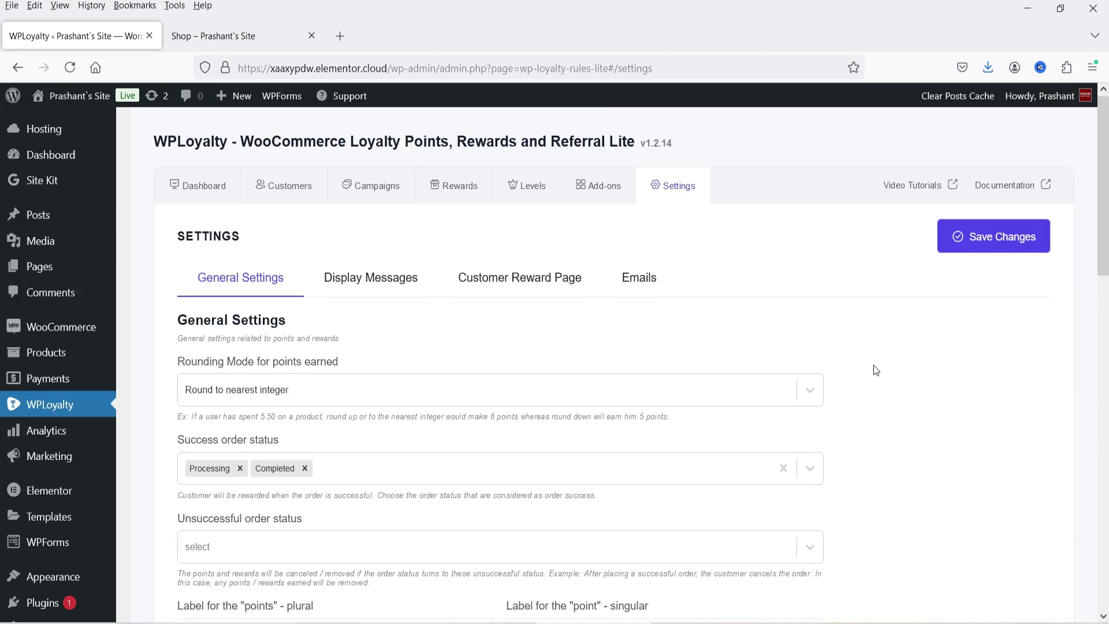
scroll(884, 364, down, 5)
scroll(875, 370, up, 4)
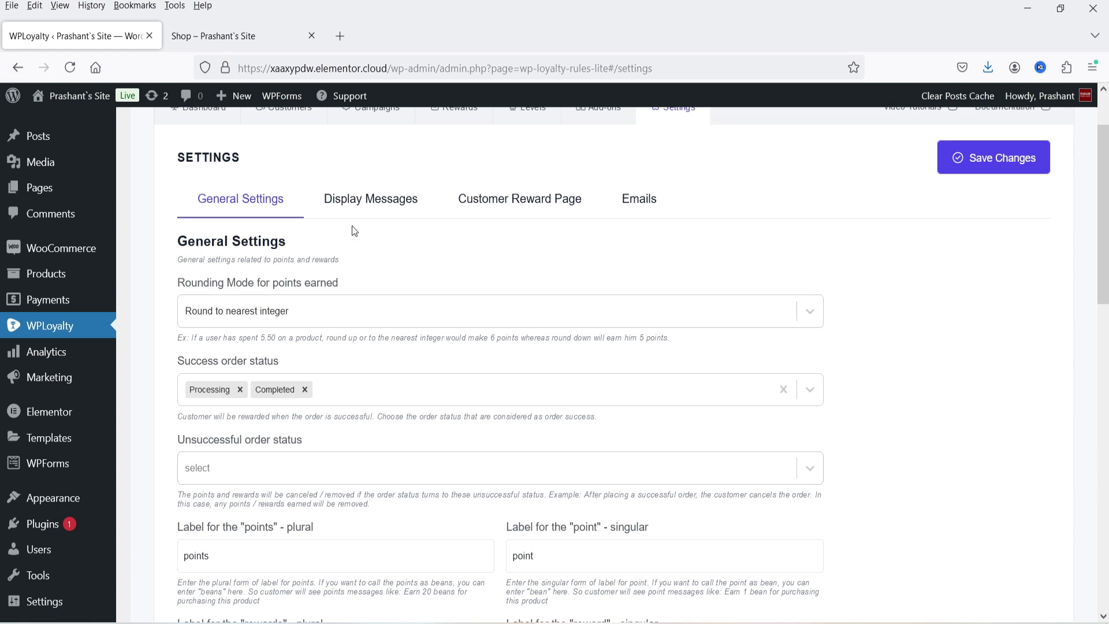
click(364, 202)
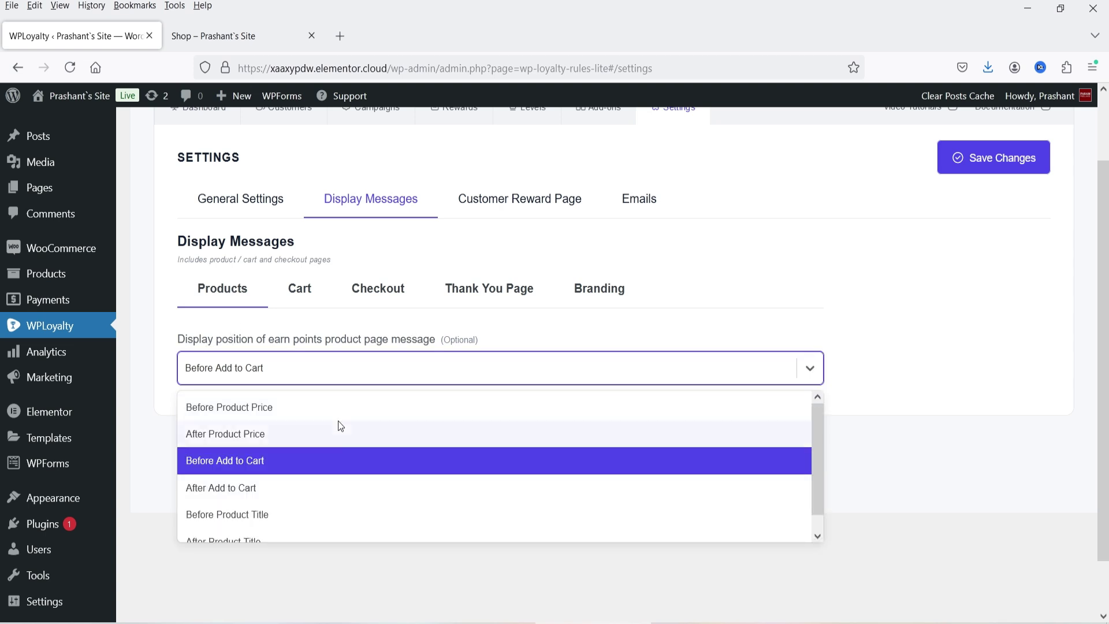
- Review the Cart, Checkout, Thank You Page and Branding message settings, including #9CC21D colours
click(302, 291)
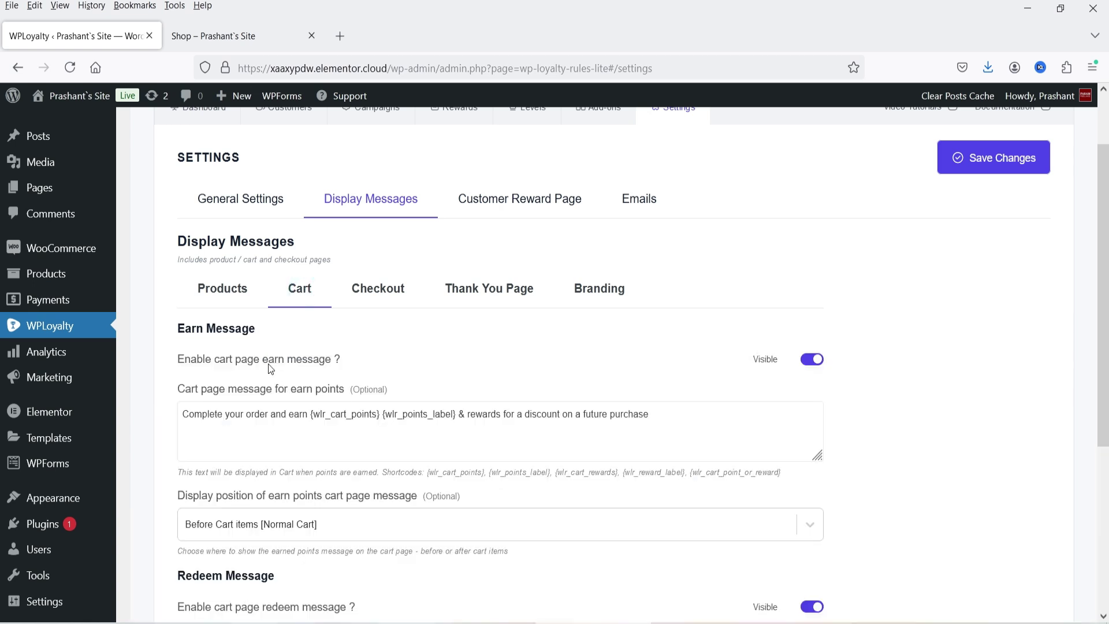
click(378, 291)
click(482, 295)
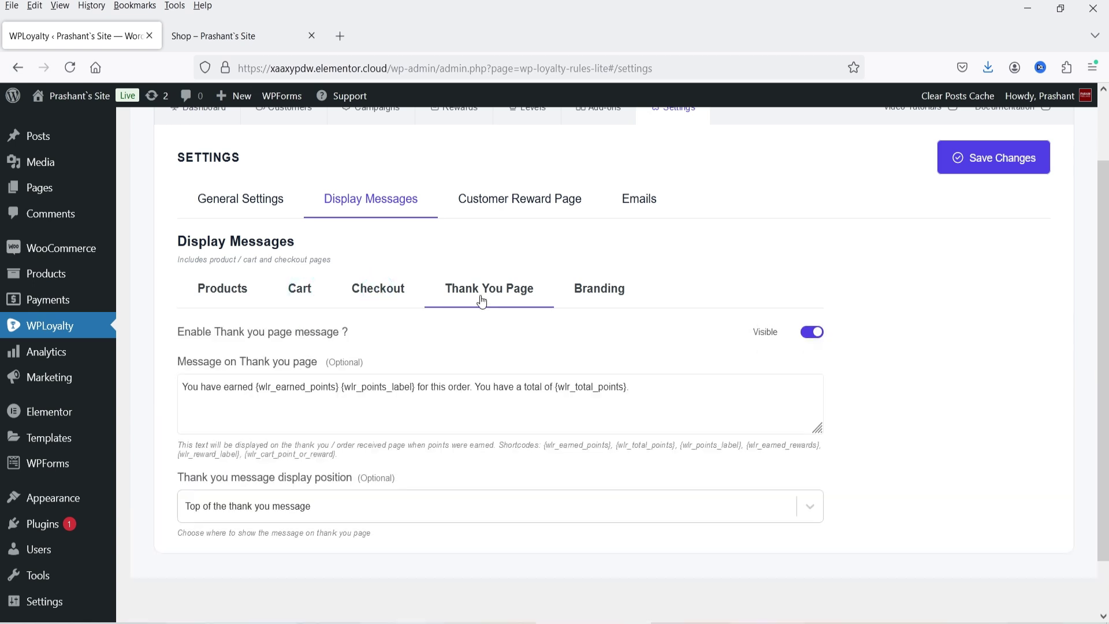
click(617, 292)
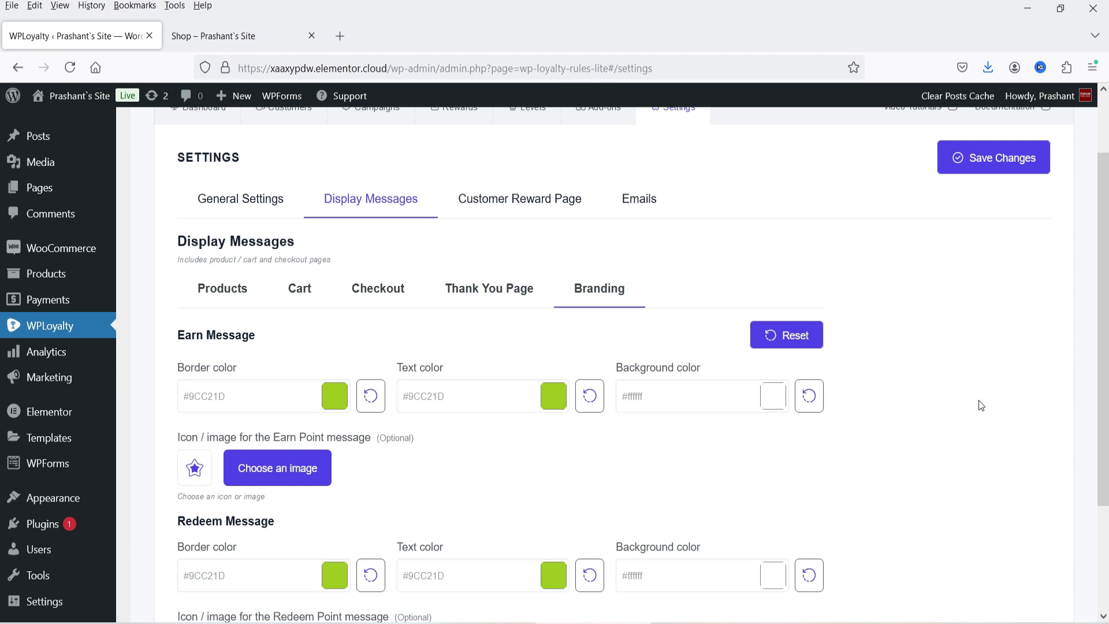
scroll(525, 303, up, 2)
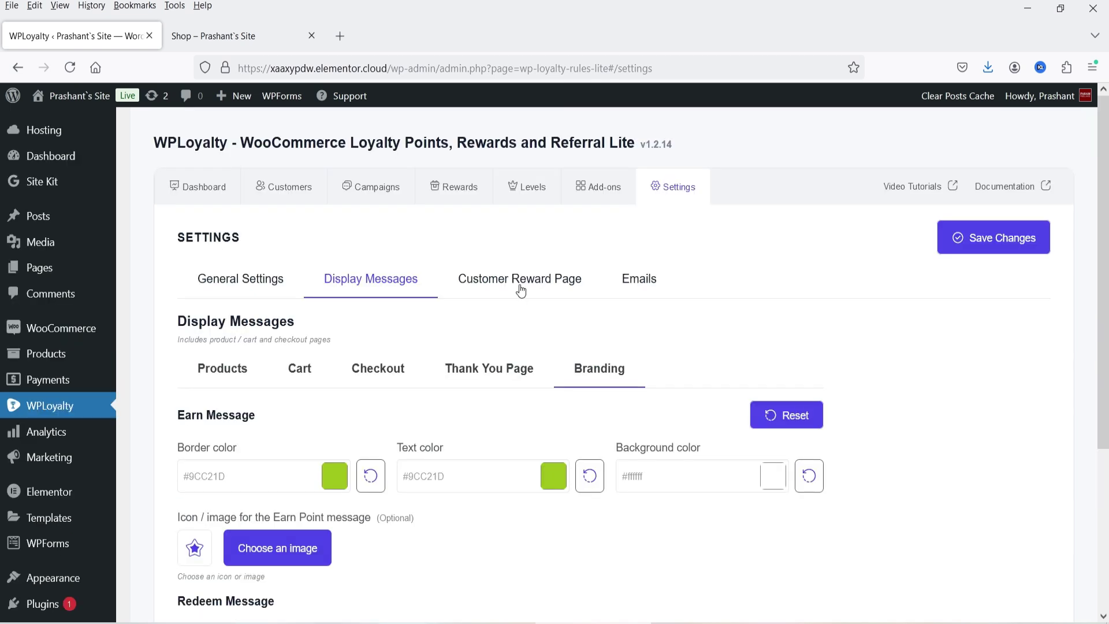
click(521, 290)
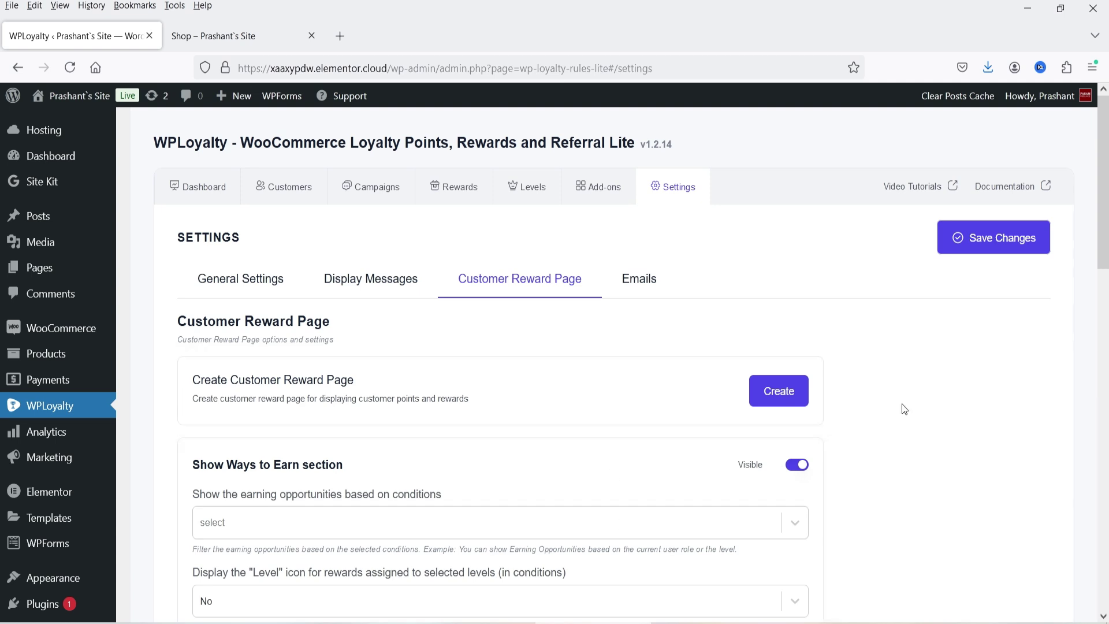
- Create the Customer Reward Page and look through its branding options
click(770, 391)
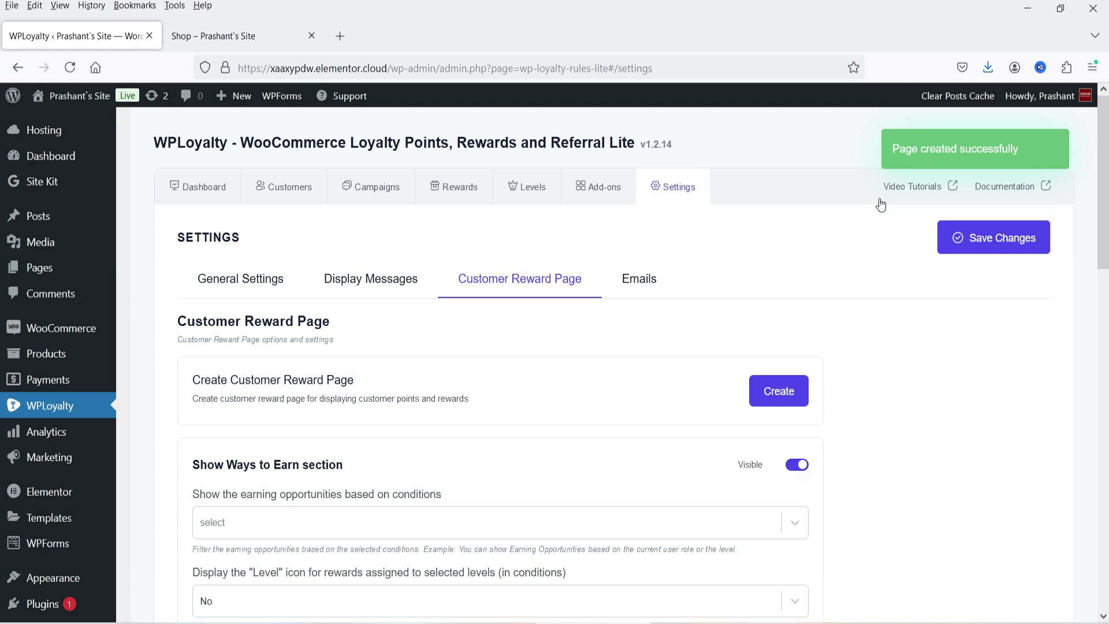
scroll(959, 483, down, 4)
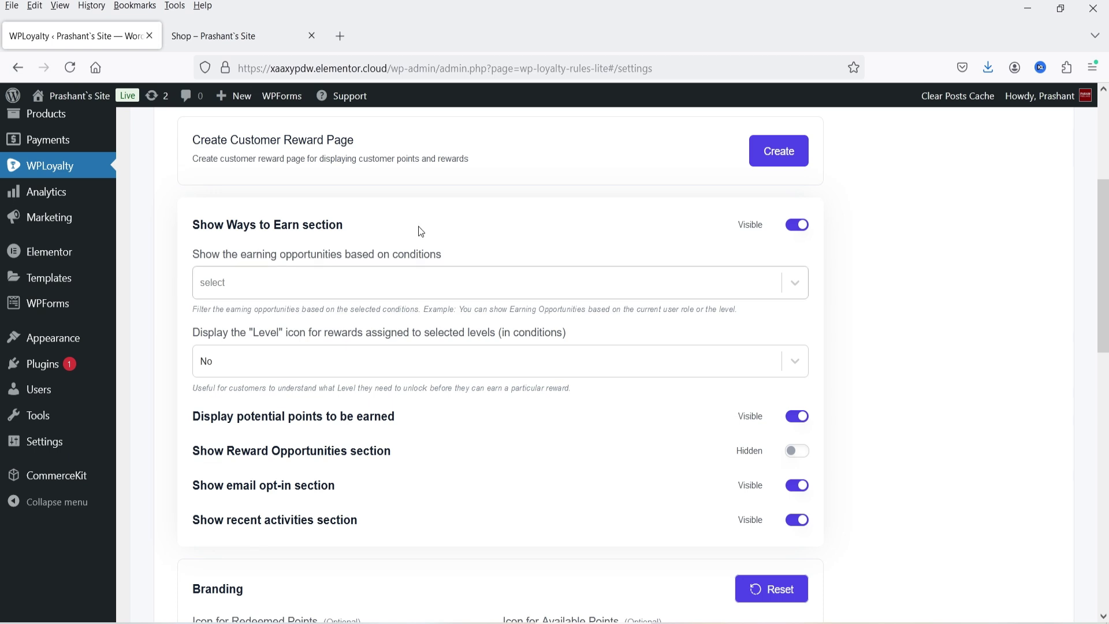
scroll(456, 368, down, 3)
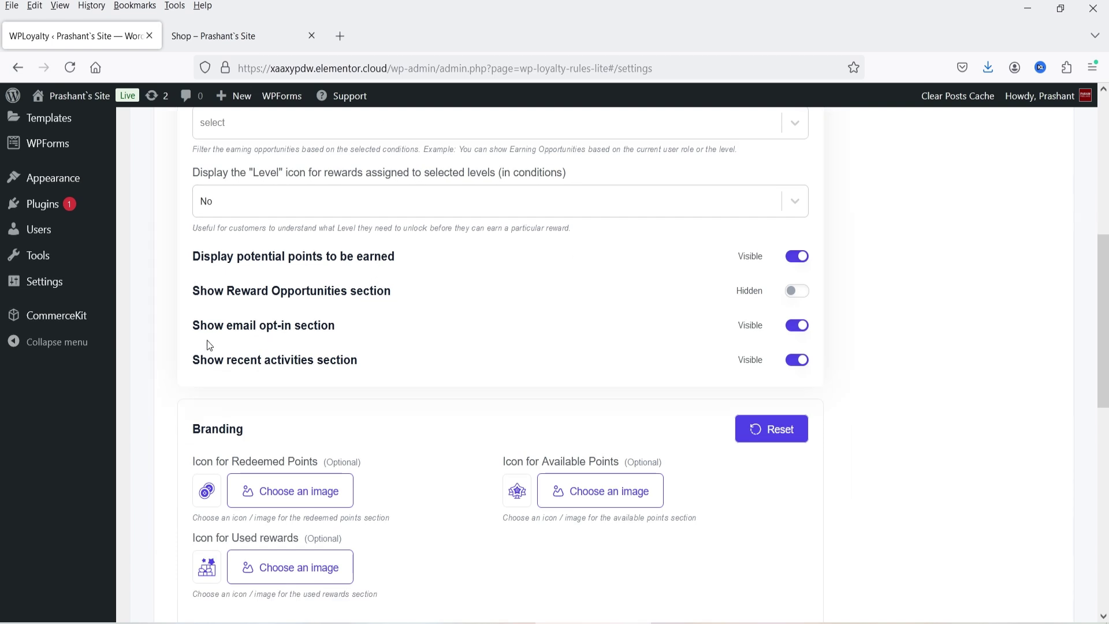
scroll(957, 361, down, 4)
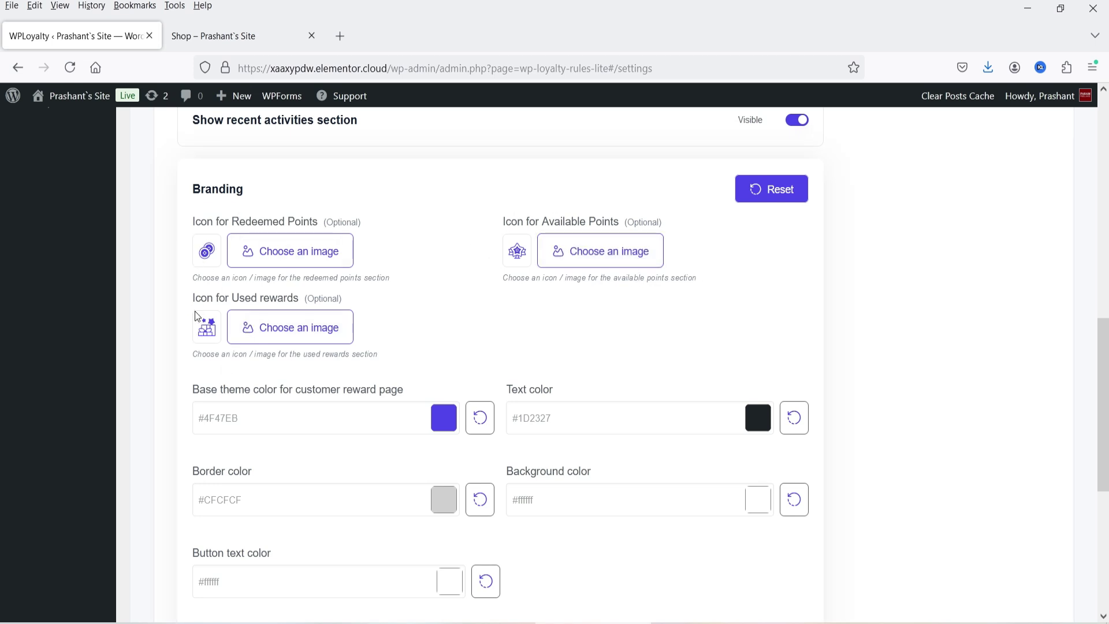
scroll(937, 343, down, 5)
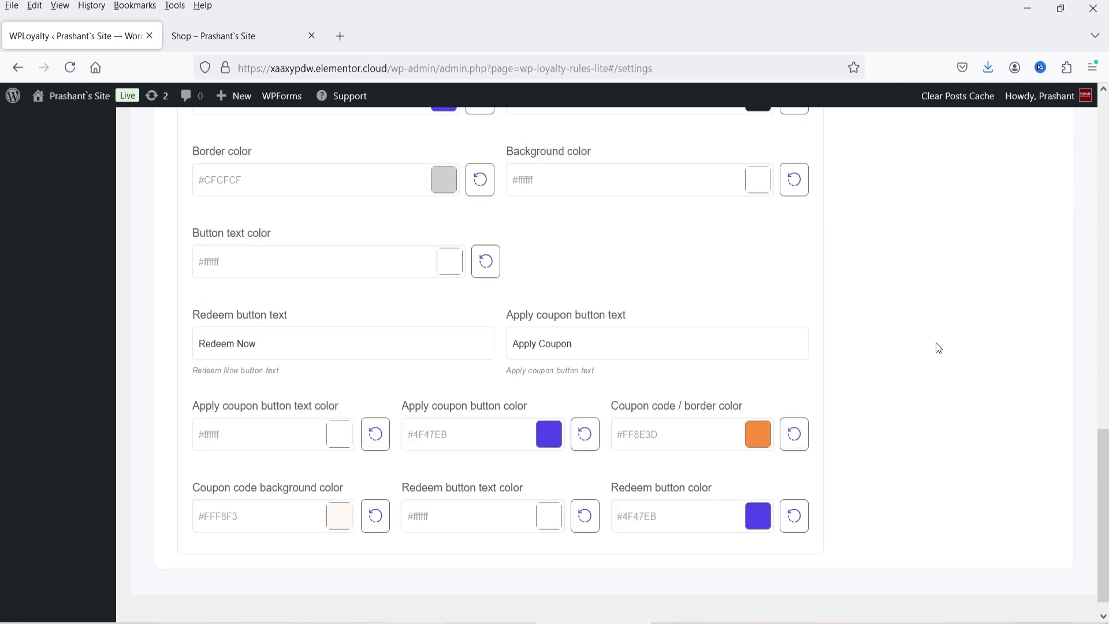
scroll(913, 323, up, 15)
click(650, 288)
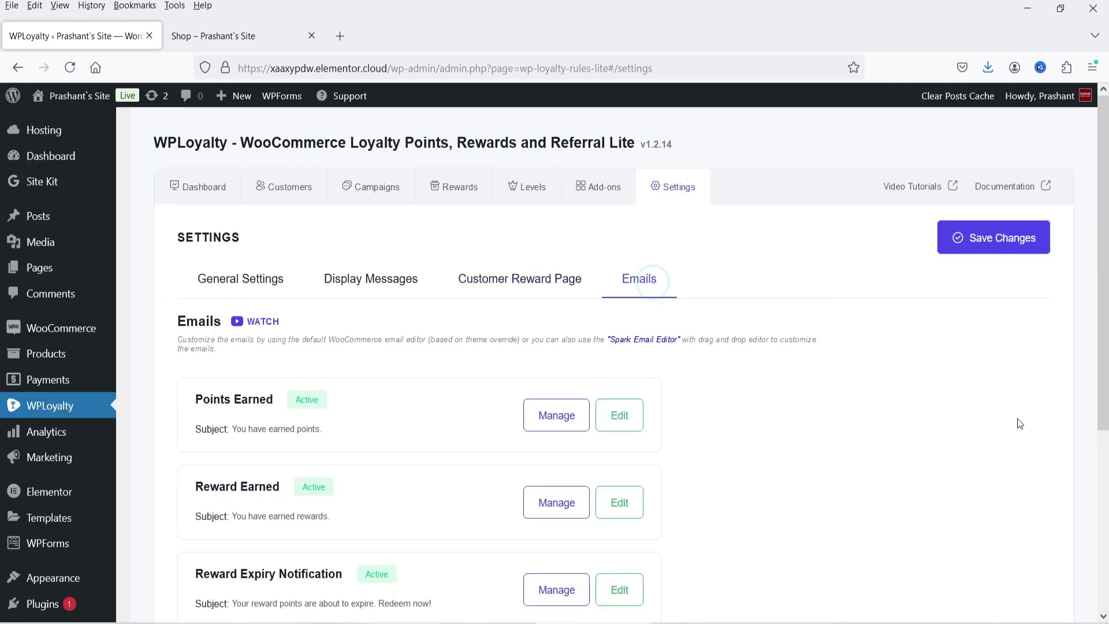
- Inspect the Points Earned email's WooCommerce settings, then return to WPLoyalty's Emails tab
scroll(916, 378, down, 1)
scroll(916, 379, down, 1)
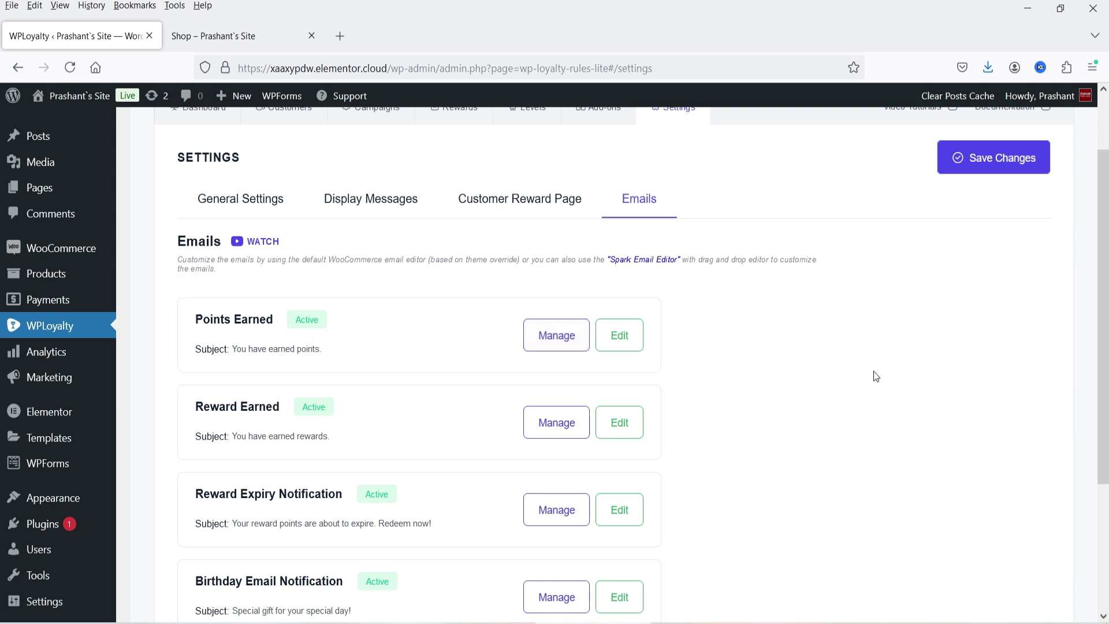
scroll(874, 371, down, 3)
click(535, 275)
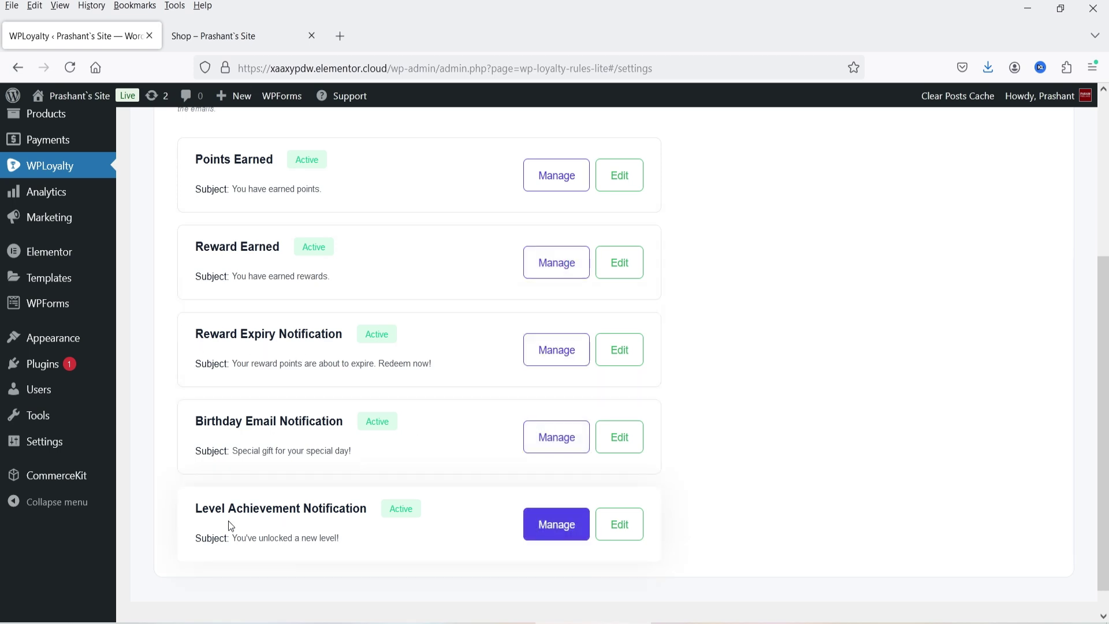
scroll(753, 470, up, 4)
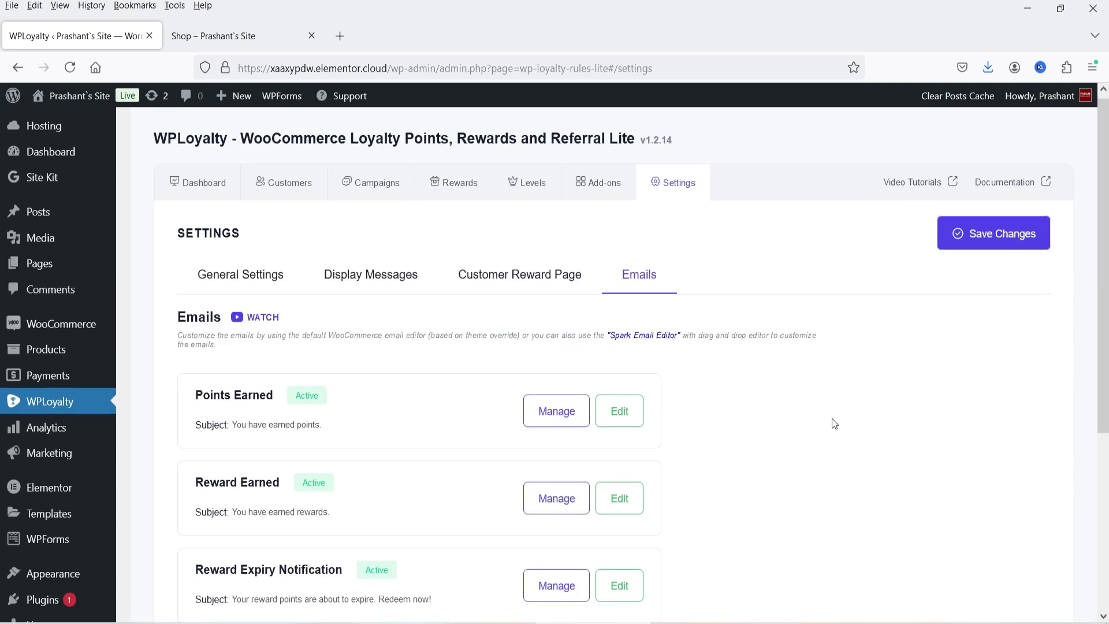
click(546, 418)
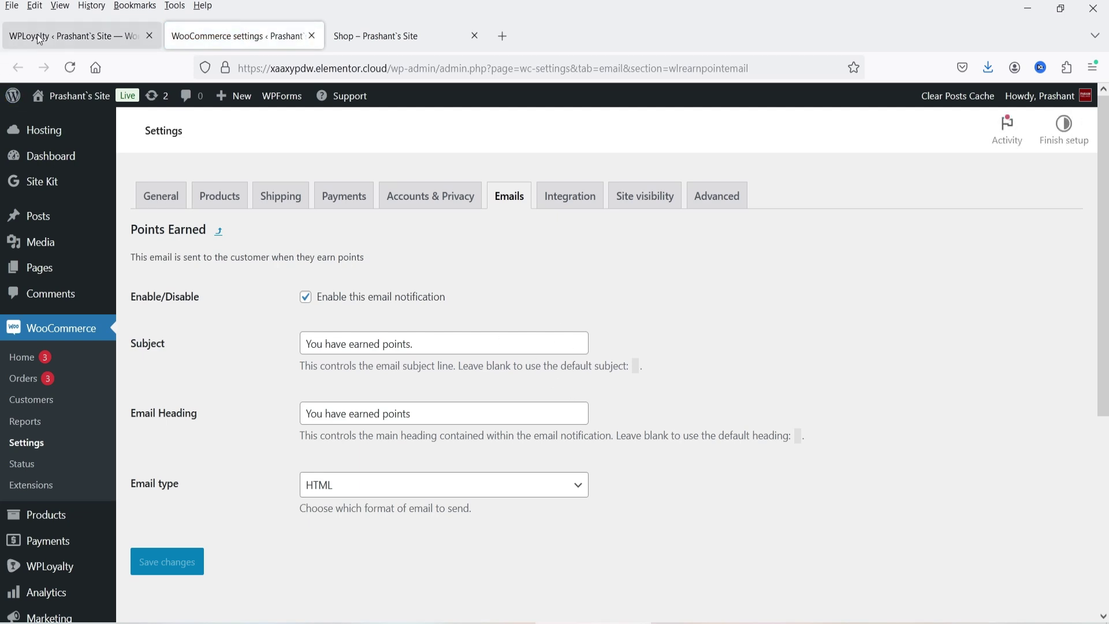
click(311, 36)
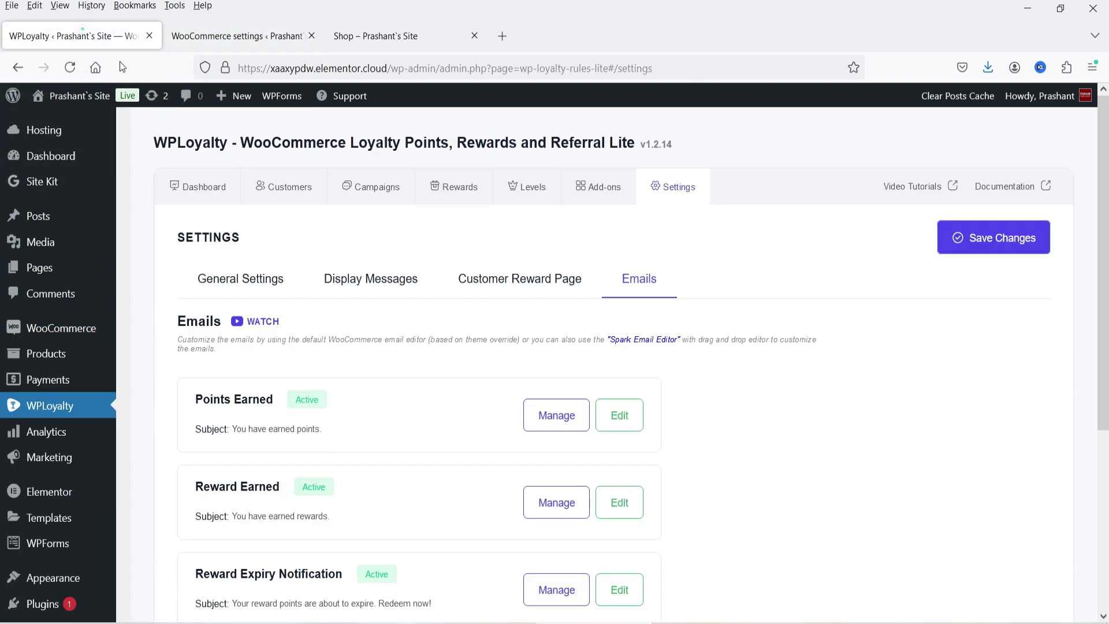
- Delete the 'Earn points' Points For Purchase campaign from the Campaigns list
click(208, 188)
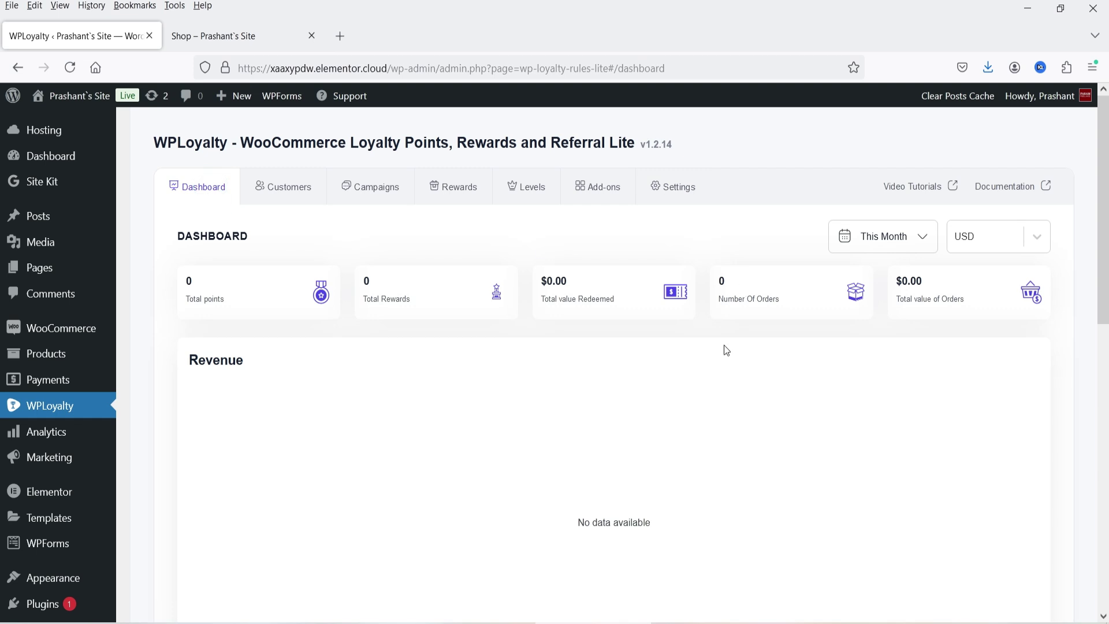
click(374, 191)
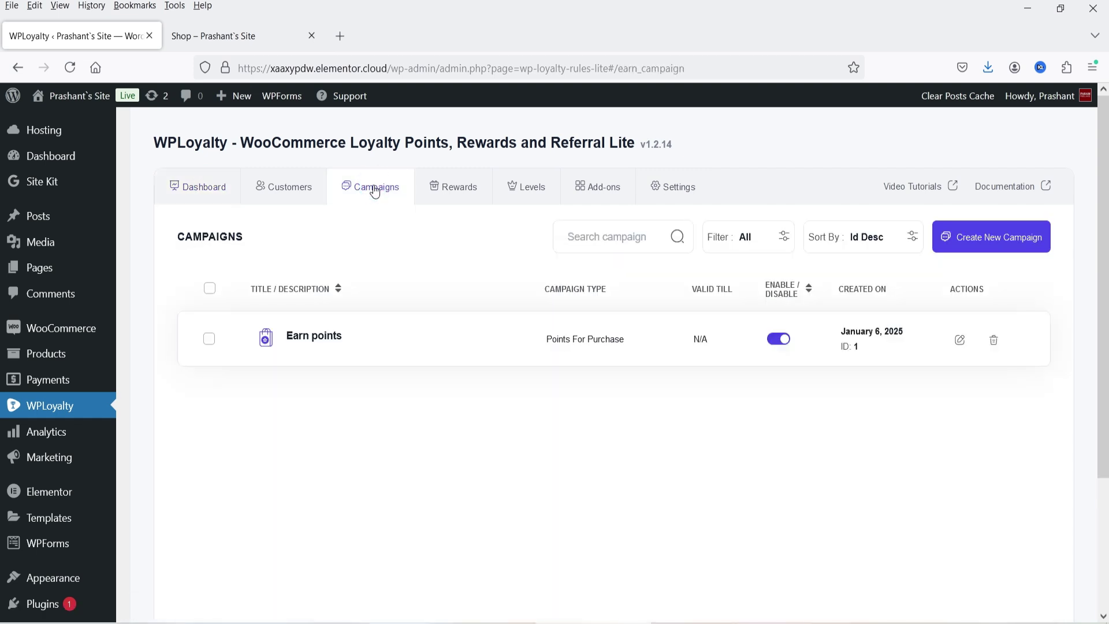
click(752, 474)
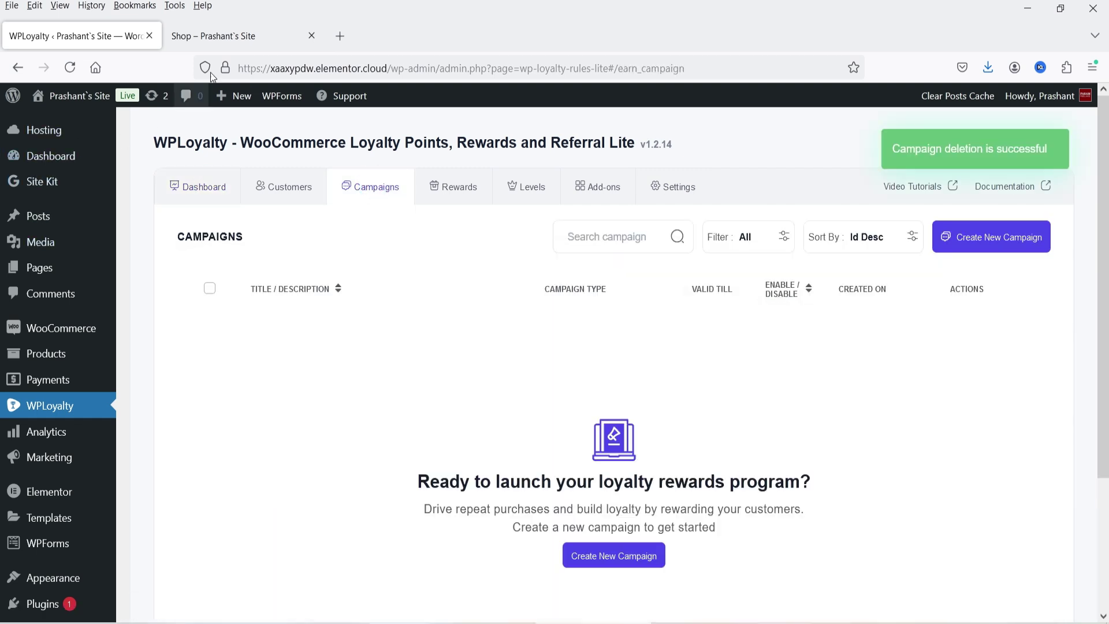
click(214, 36)
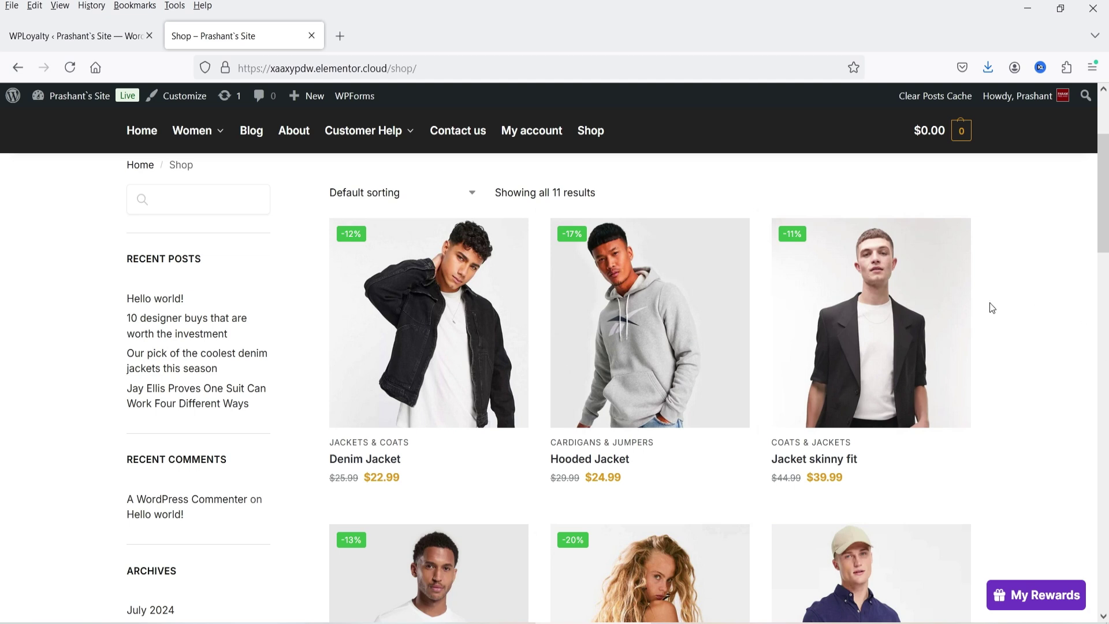
- Check the rewards panel on the Jacket skinny fit product page, showing 0 points
click(864, 356)
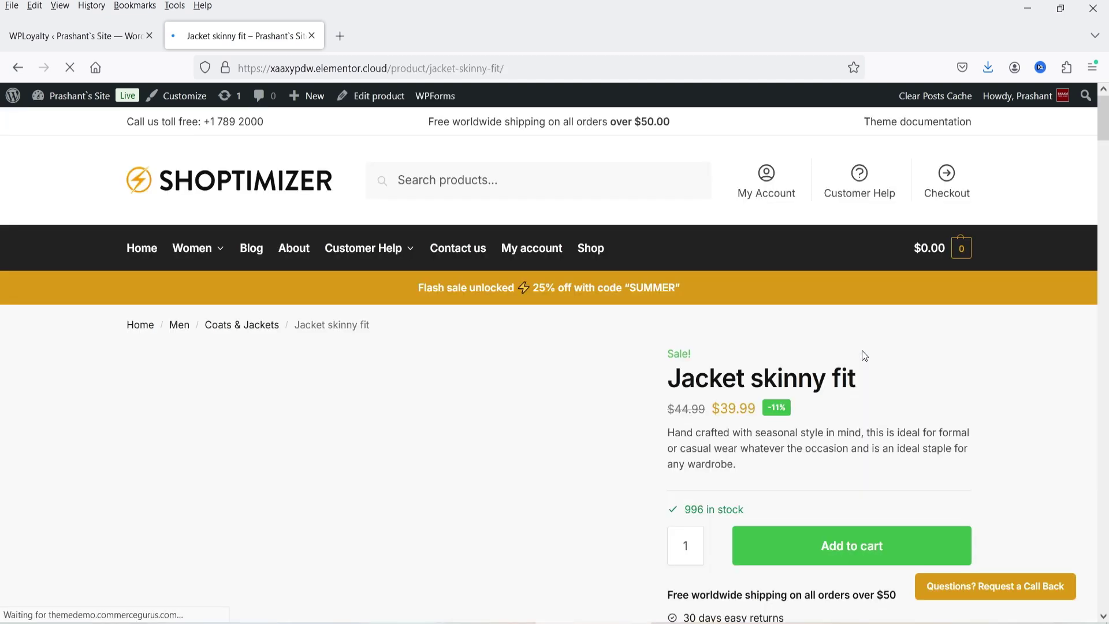
scroll(922, 310, down, 4)
scroll(1020, 375, up, 2)
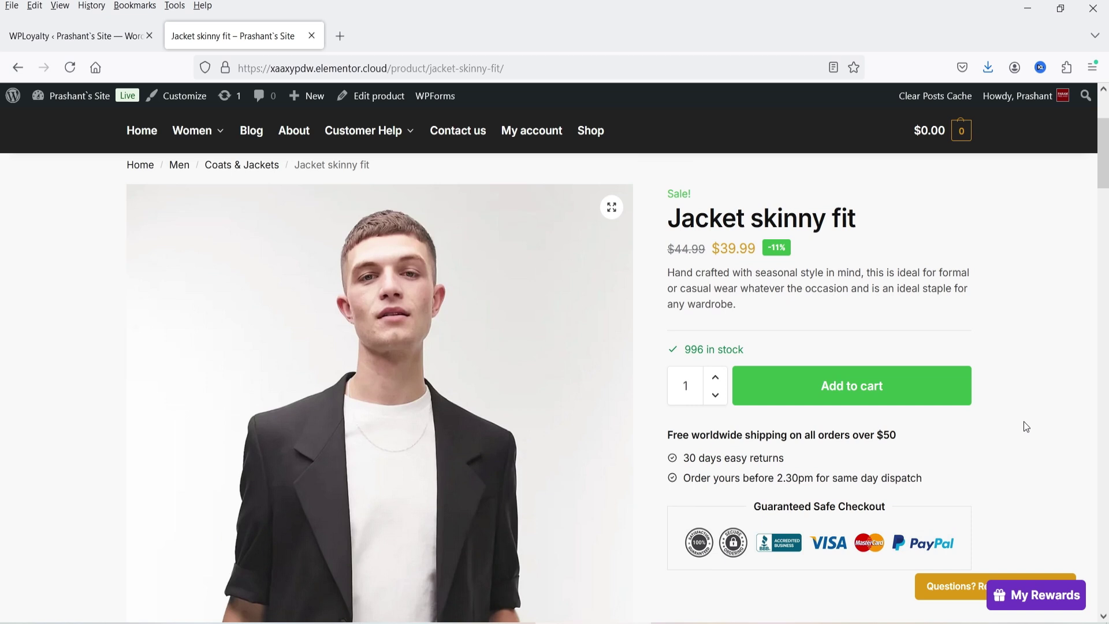
click(1055, 608)
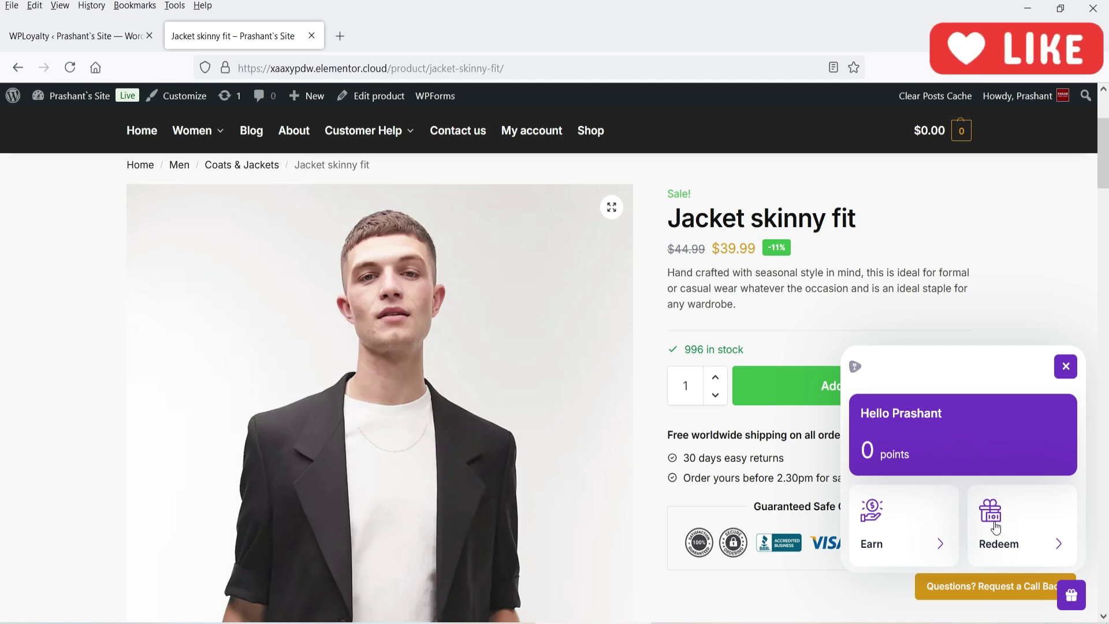
click(1066, 368)
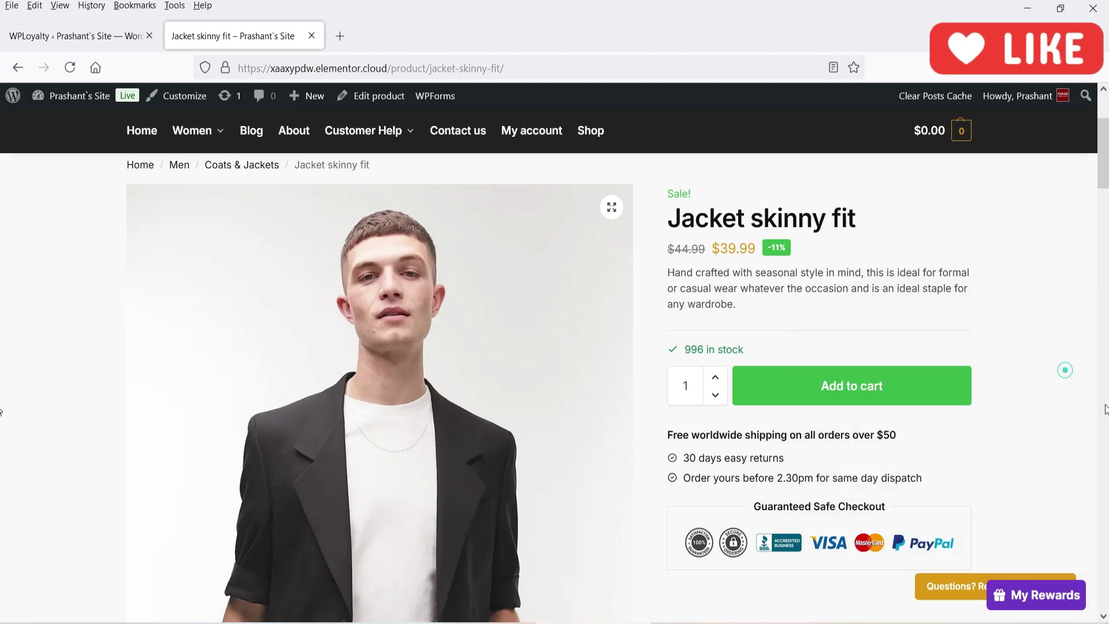
click(70, 34)
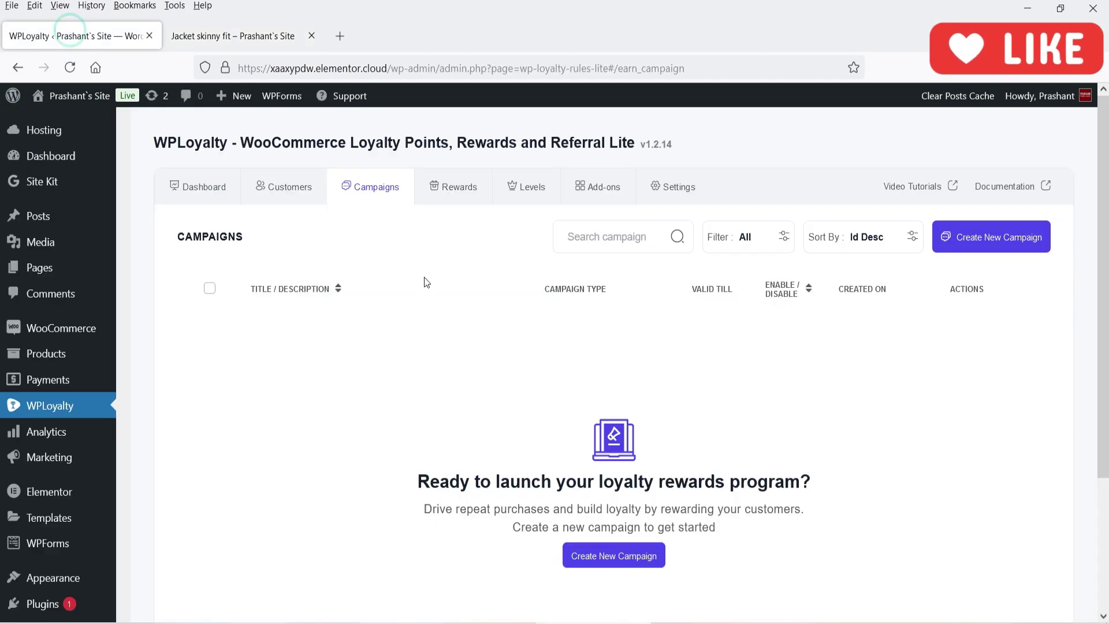
- Browse the campaign types and start a new Points for Purchase campaign
click(964, 246)
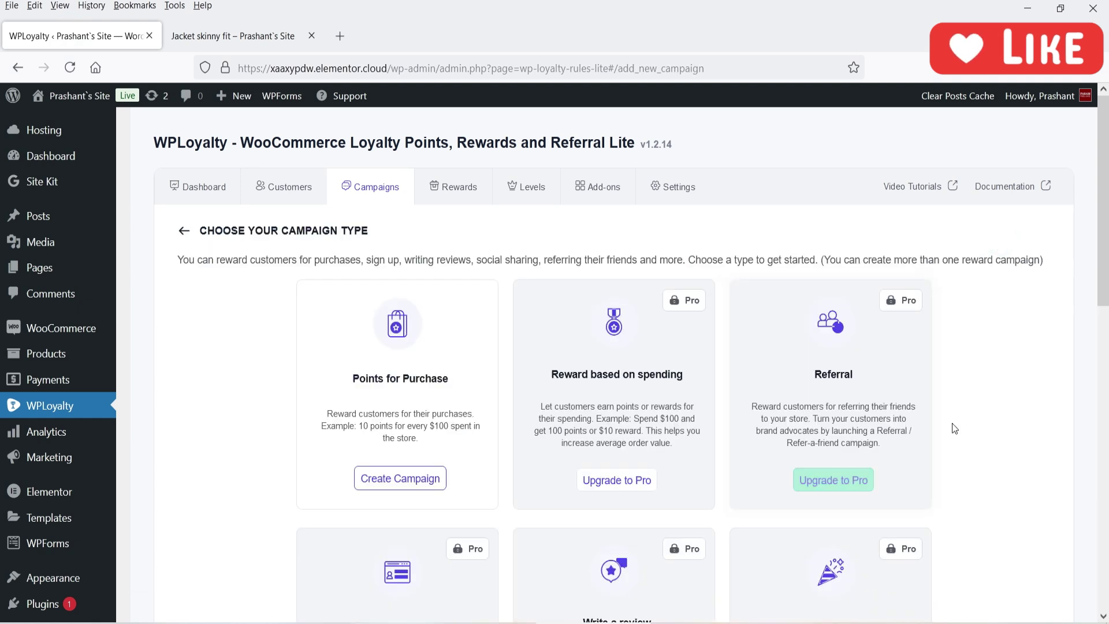
scroll(954, 421, down, 2)
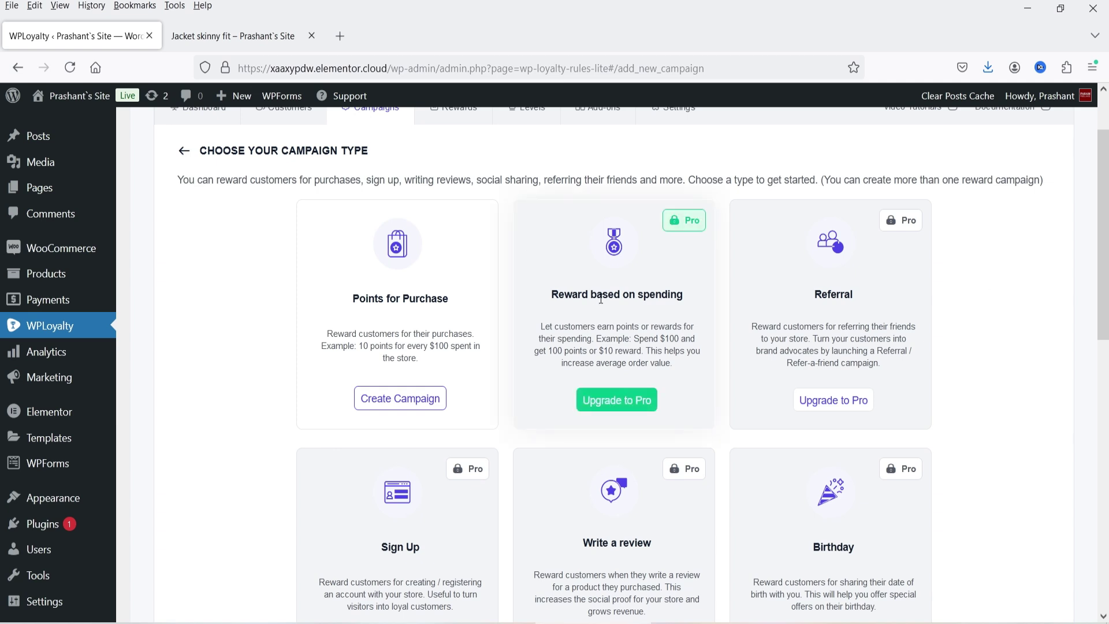
scroll(969, 356, down, 2)
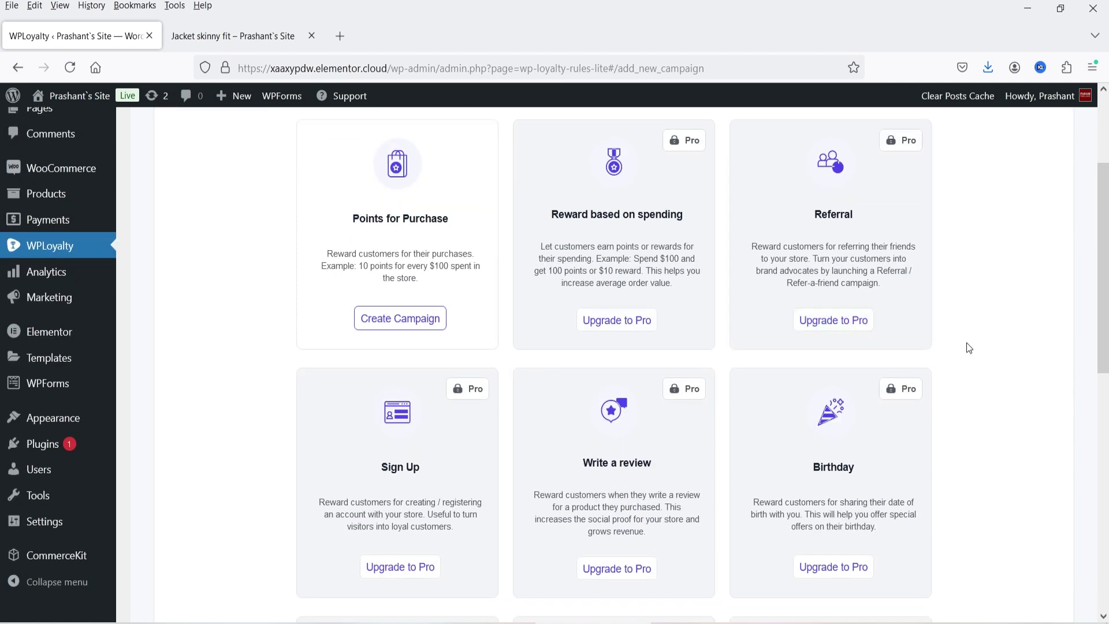
scroll(963, 347, down, 5)
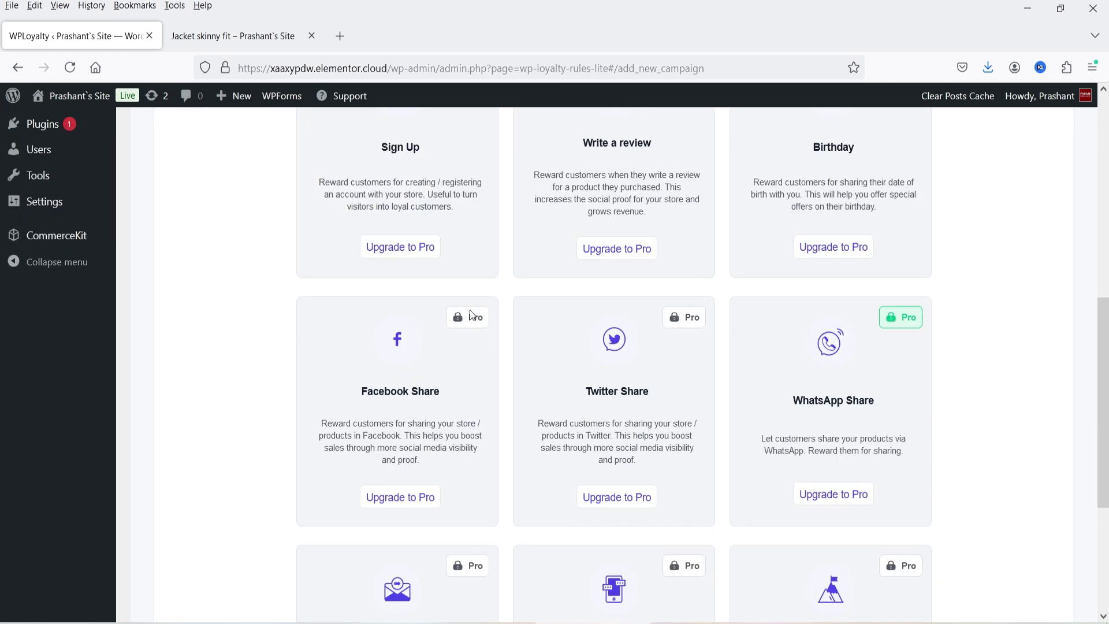
scroll(234, 399, down, 4)
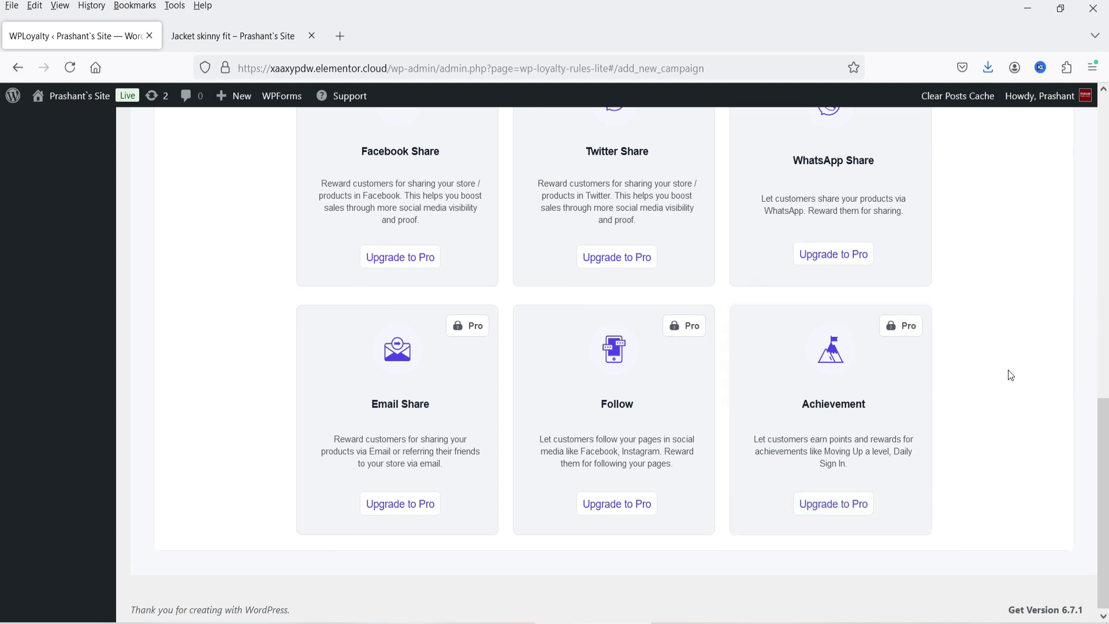
scroll(1010, 376, up, 12)
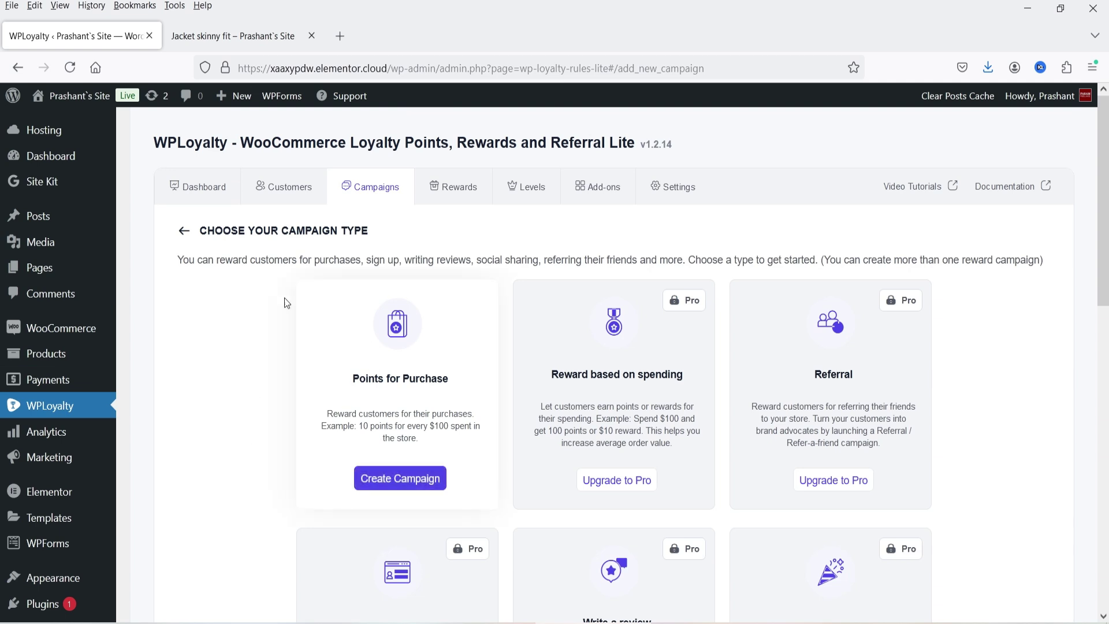
click(374, 483)
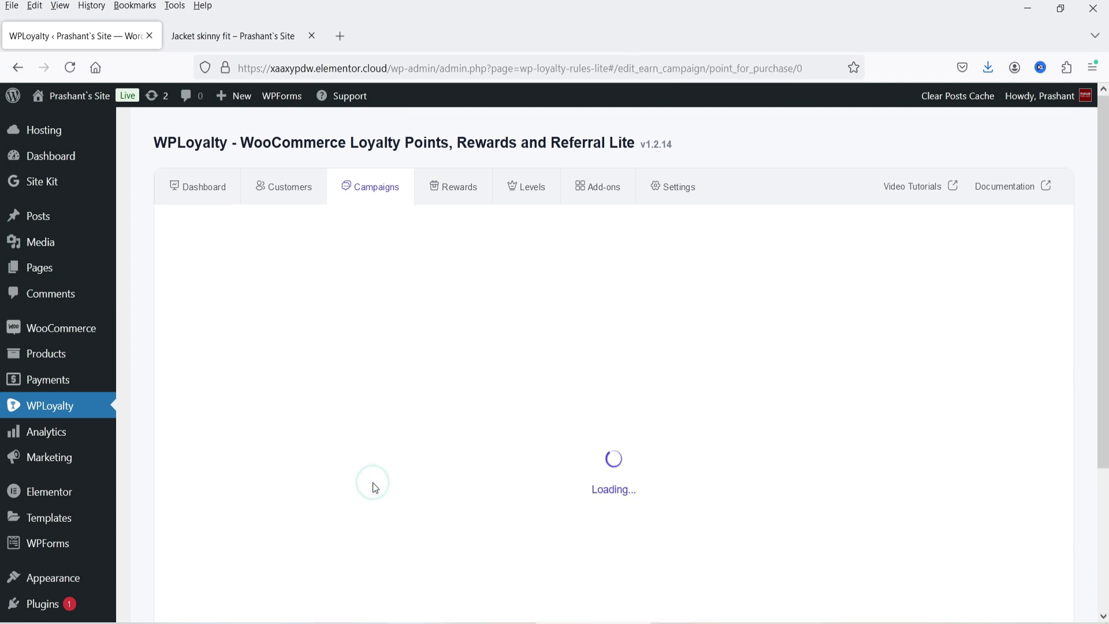
- Name the campaign 'Earn Points' with description 'Start Earning points on purchase.'
click(289, 298)
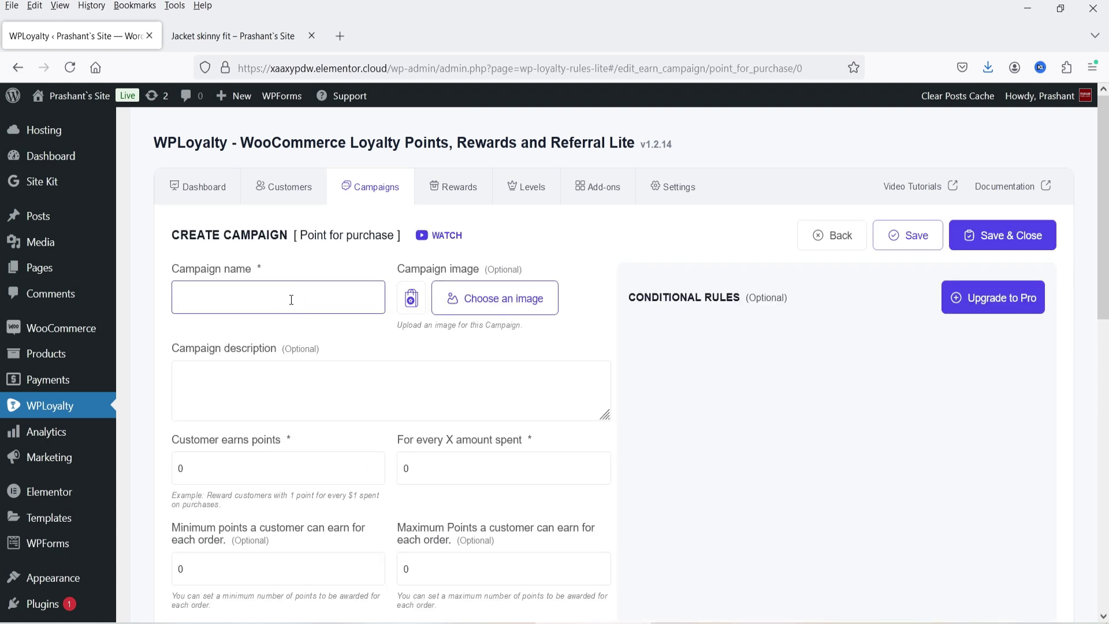
text(Earn Points)
click(245, 412)
text(Start )
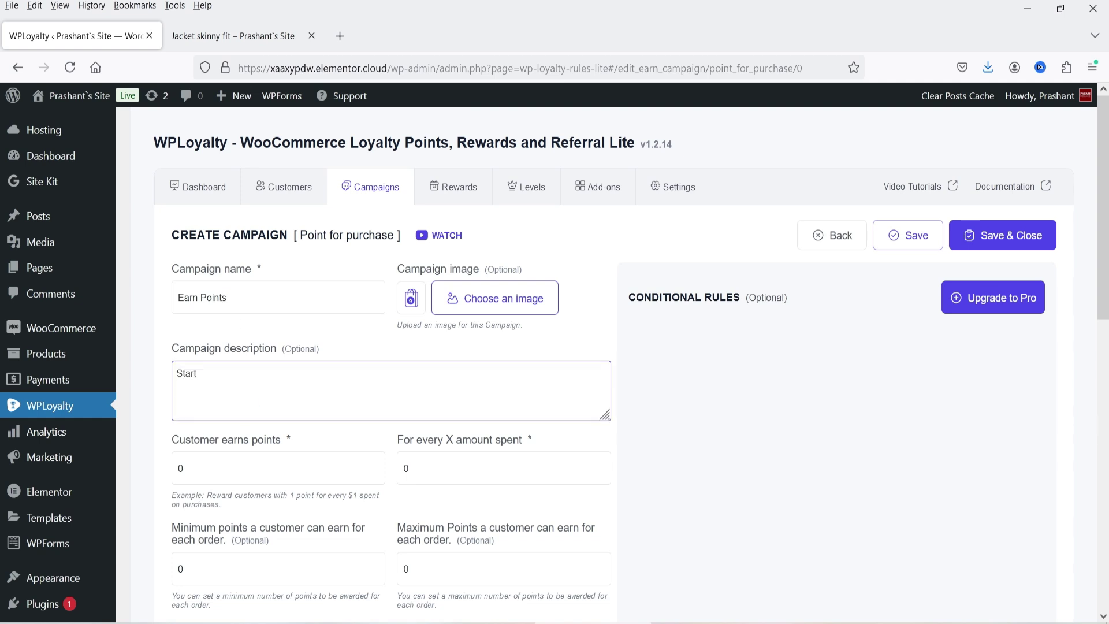
text(Earning points on purchase.)
- Set the campaign to award 1 point for every 1 spent
scroll(195, 314, down, 3)
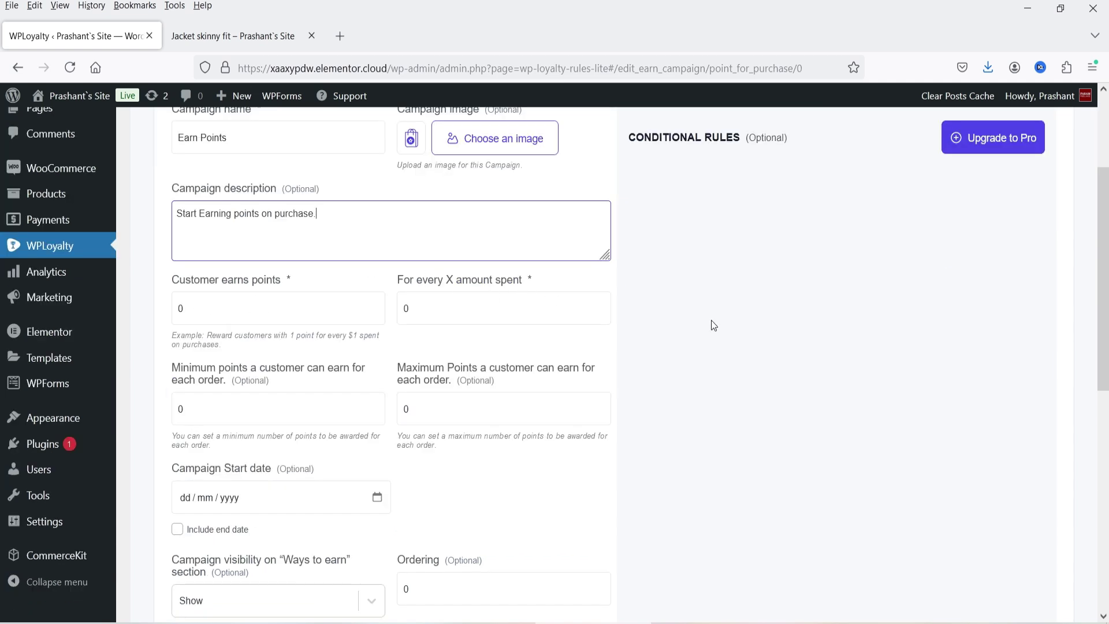
click(421, 307)
double_click(421, 307)
text(1)
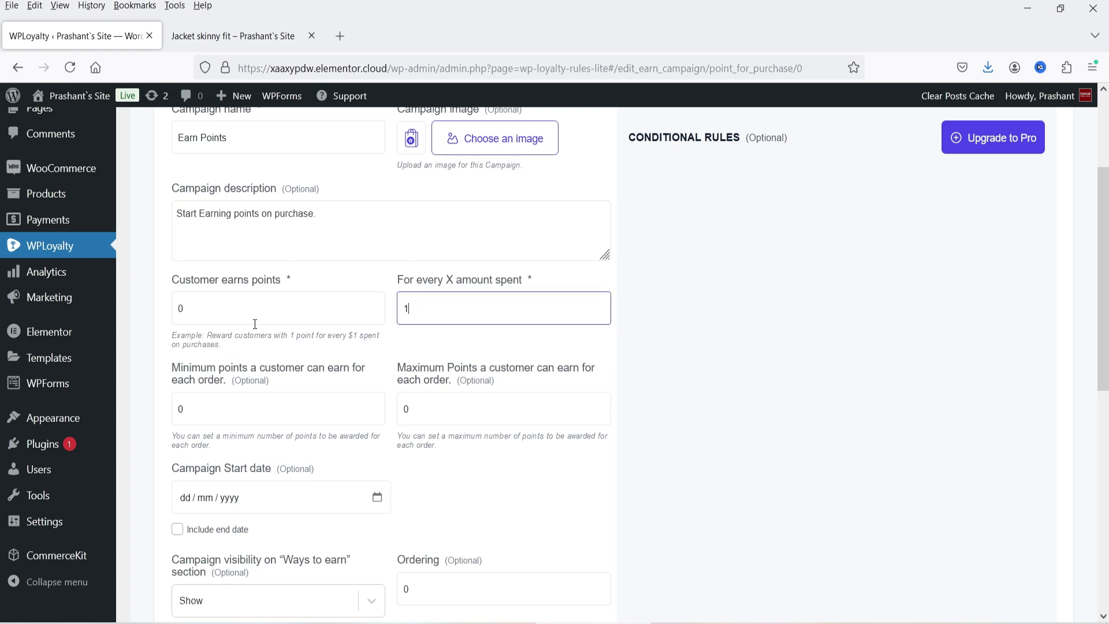
double_click(184, 311)
text(1)
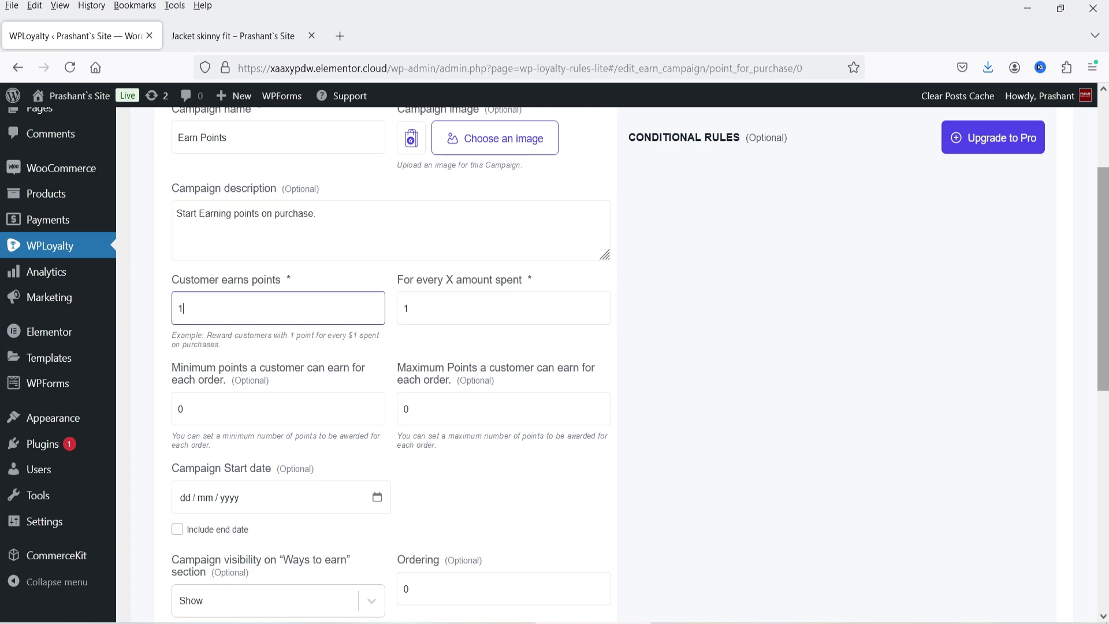
click(478, 308)
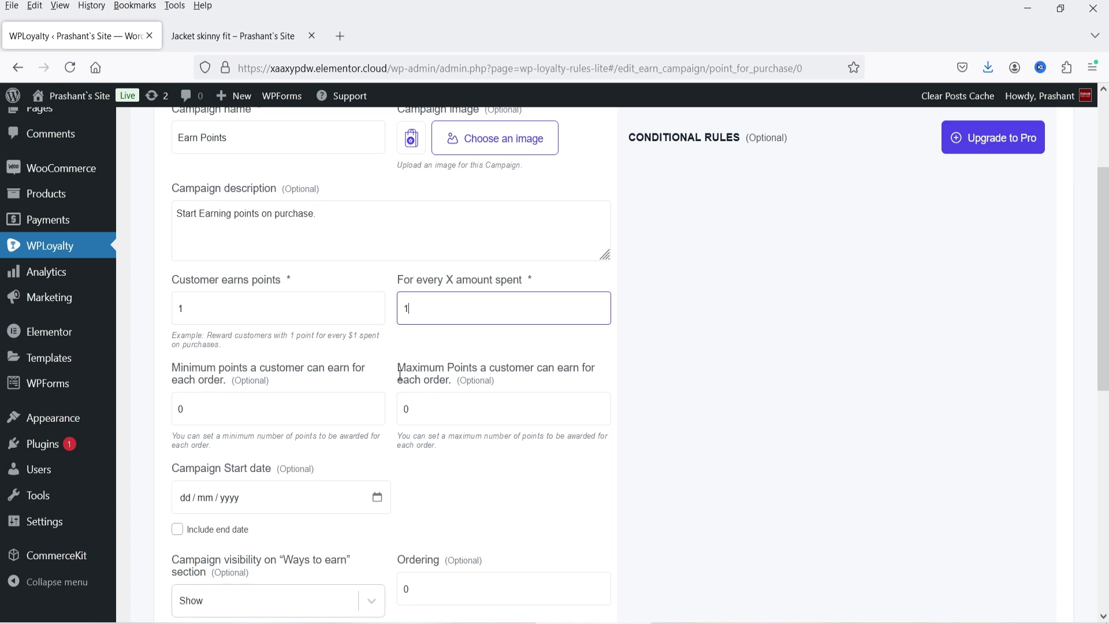
- Review the campaign options, leaving no end date and keeping it visible in Ways to earn
scroll(762, 382, down, 3)
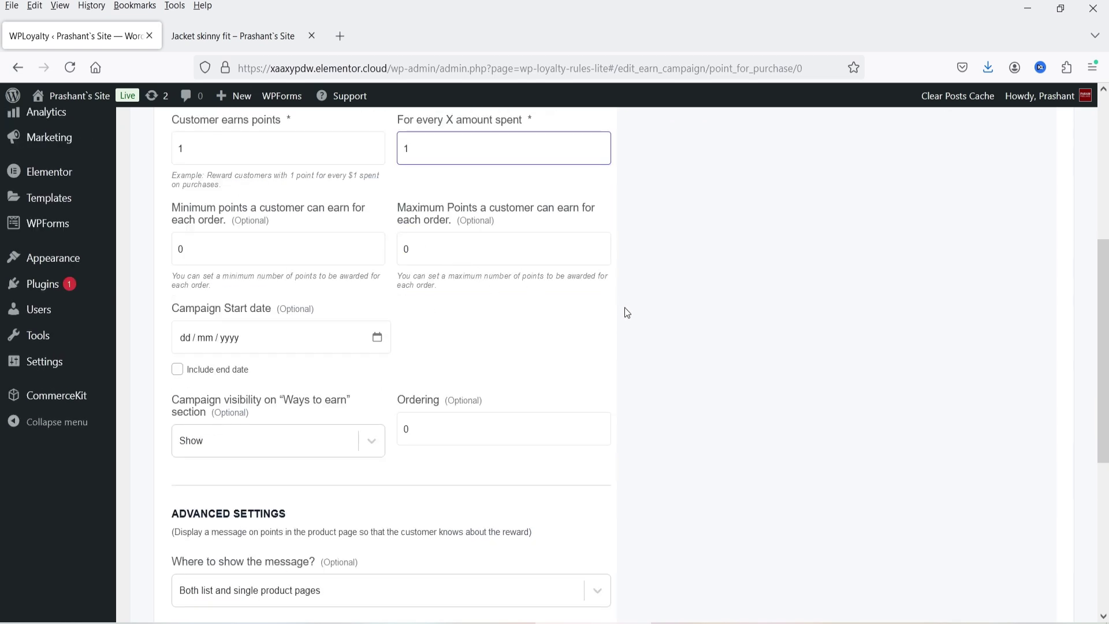
scroll(748, 335, down, 2)
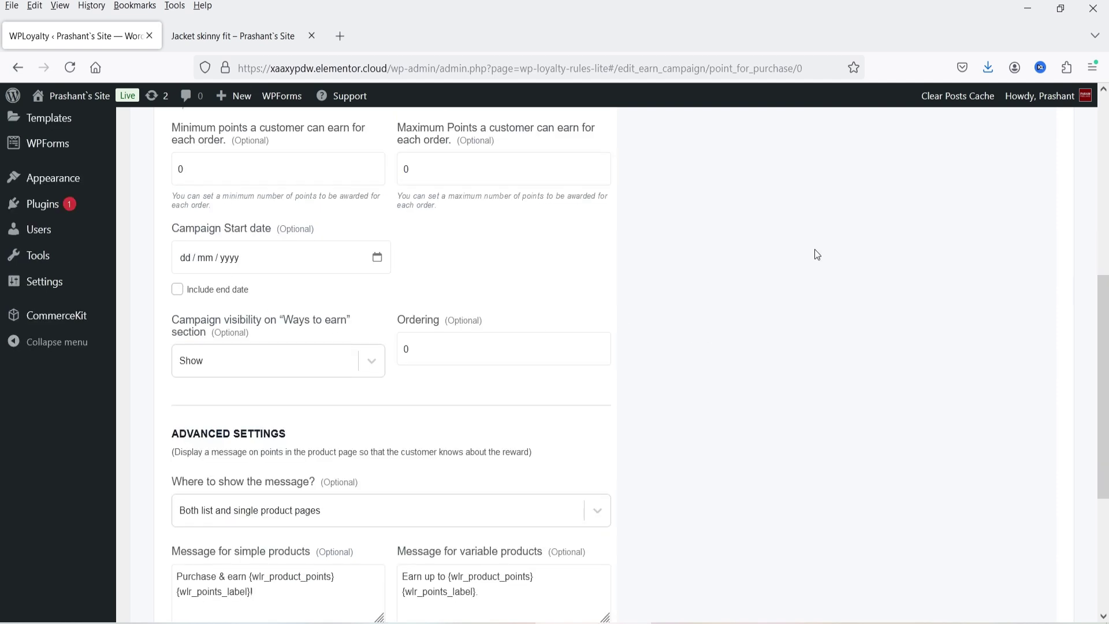
scroll(815, 250, down, 2)
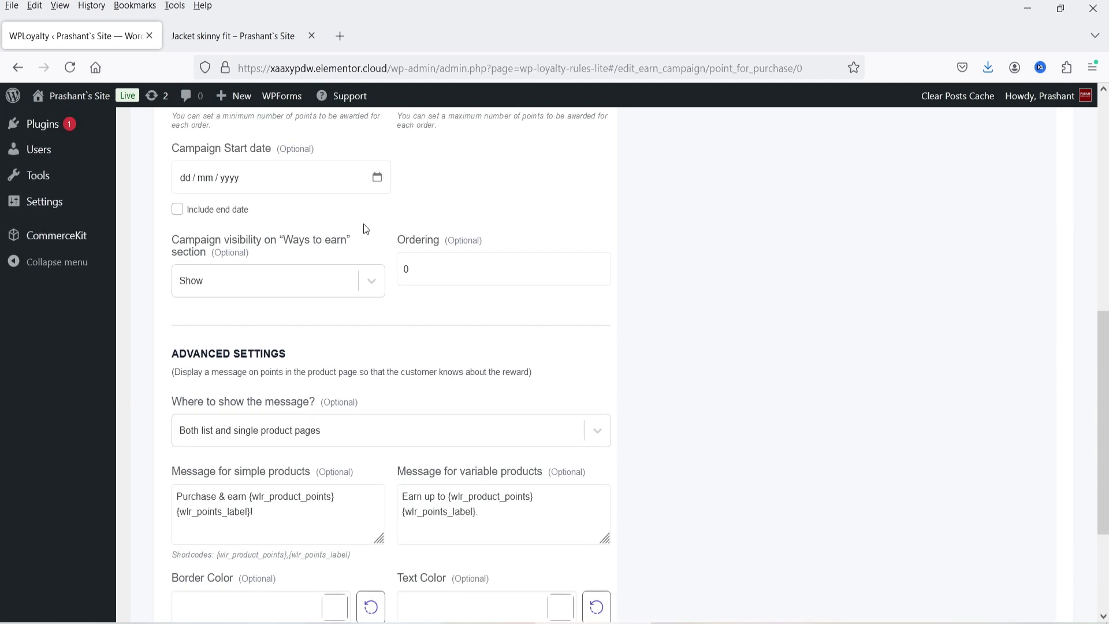
click(177, 213)
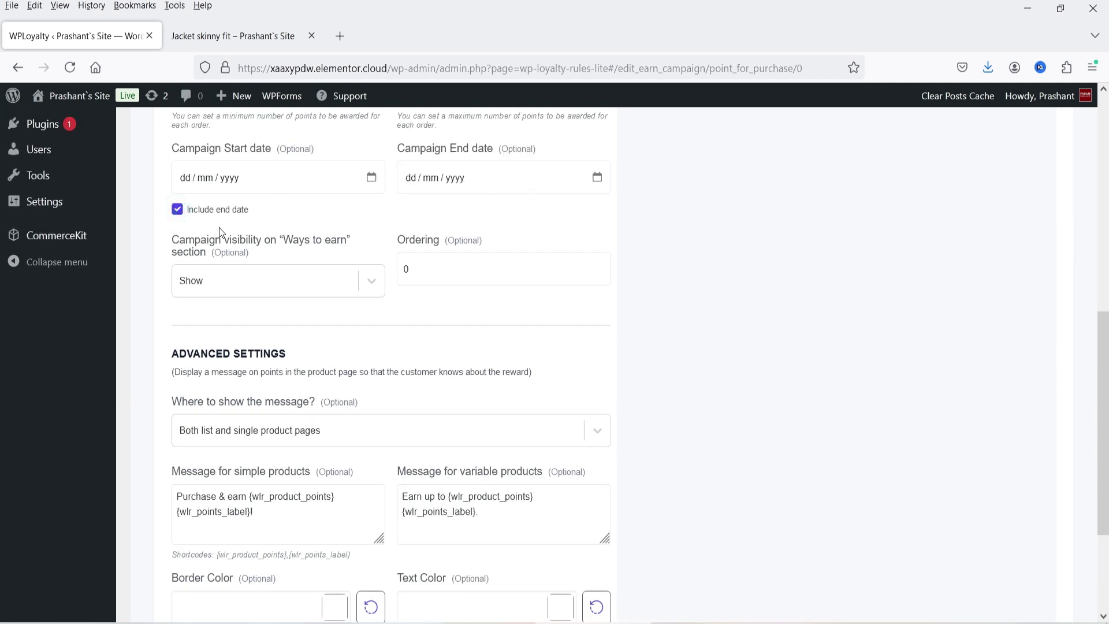
click(177, 210)
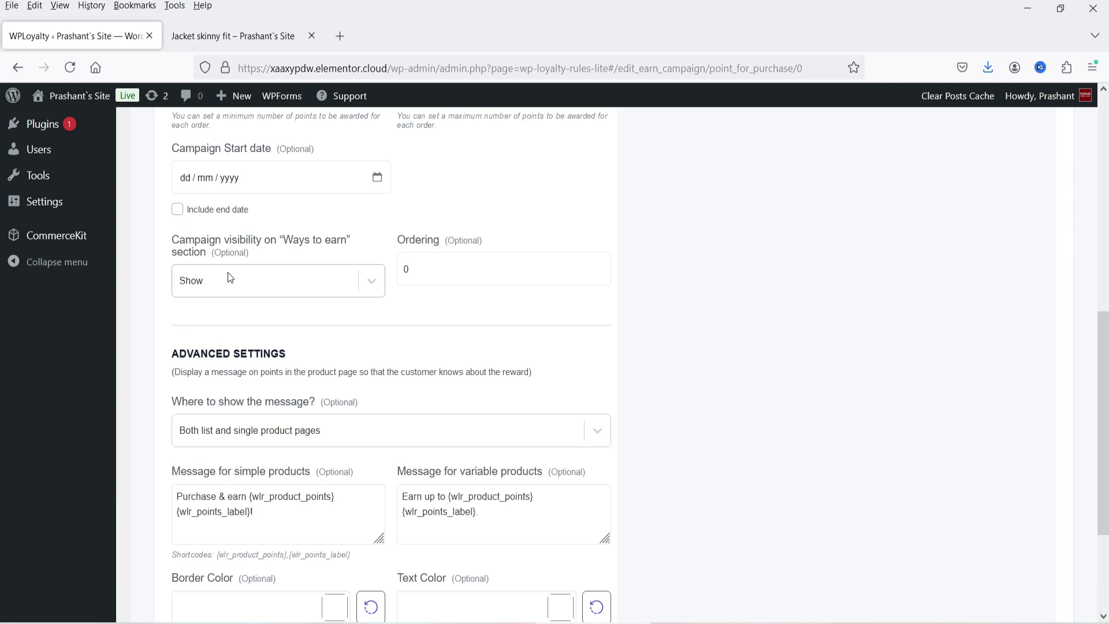
click(372, 291)
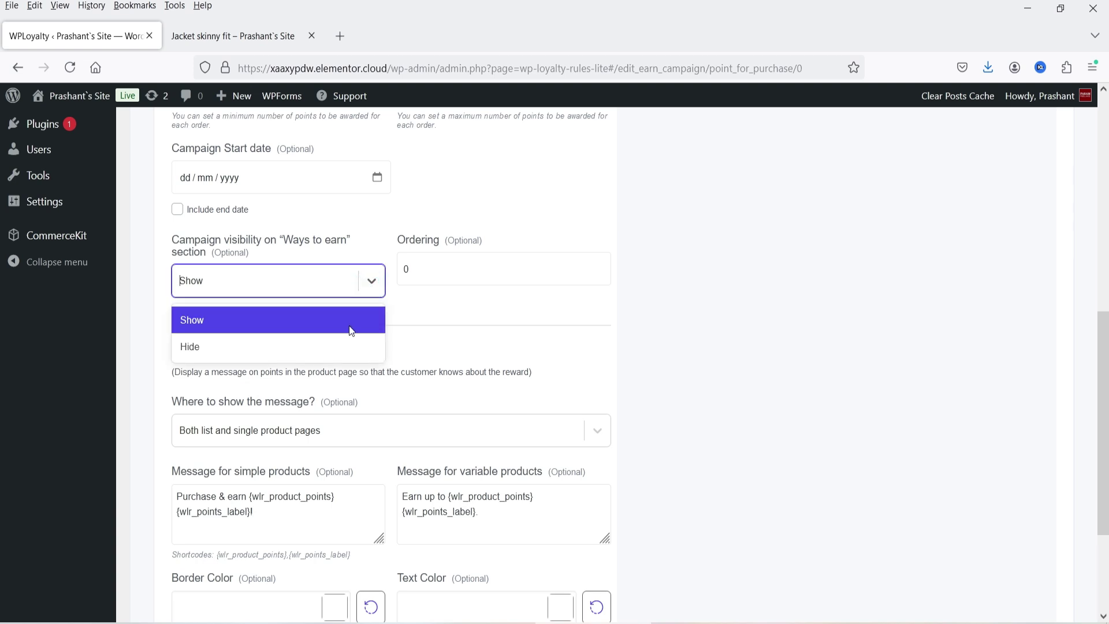
click(292, 324)
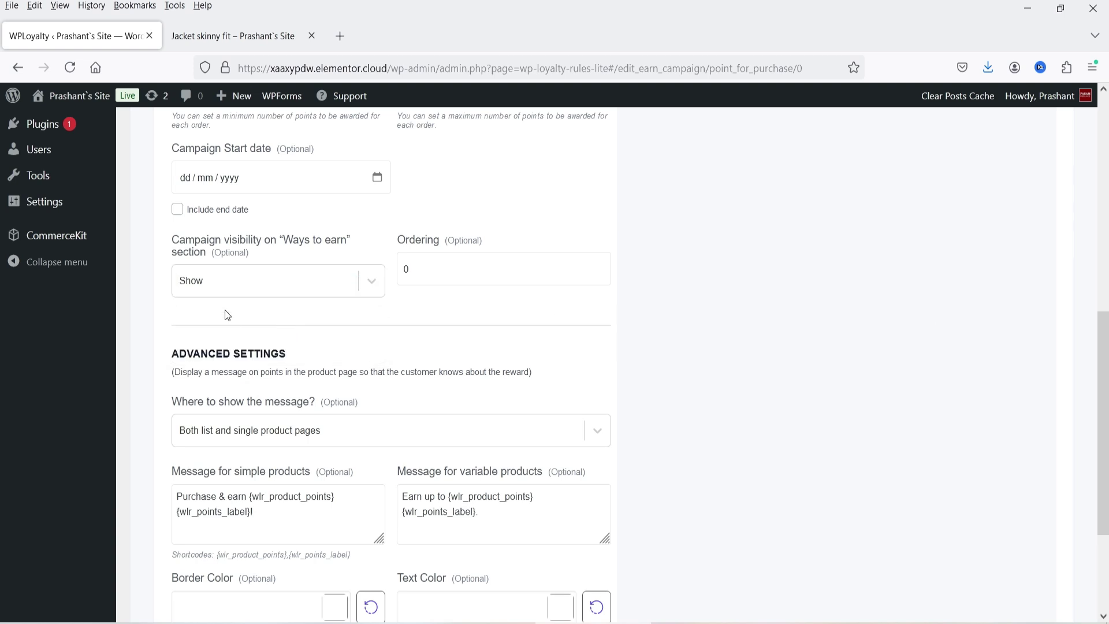
scroll(231, 306, down, 2)
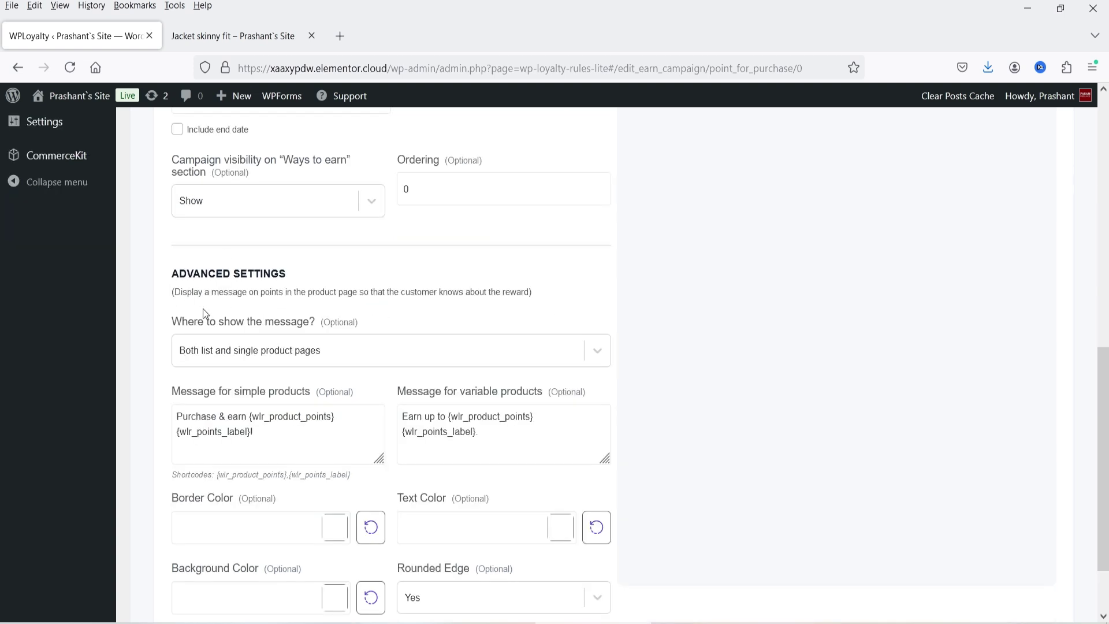
scroll(206, 309, down, 2)
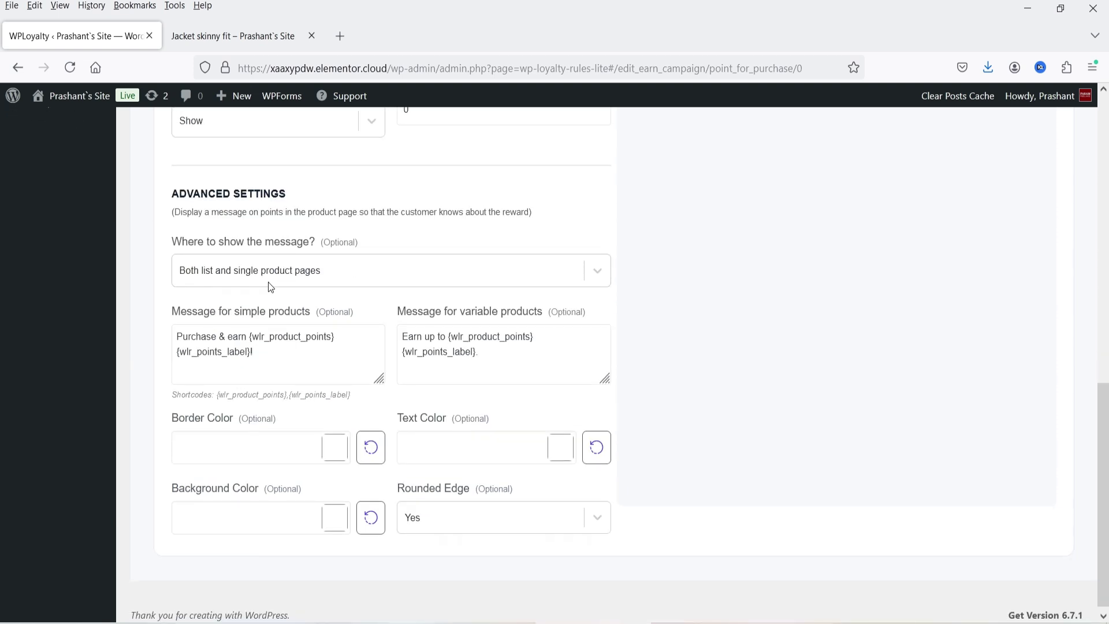
click(319, 277)
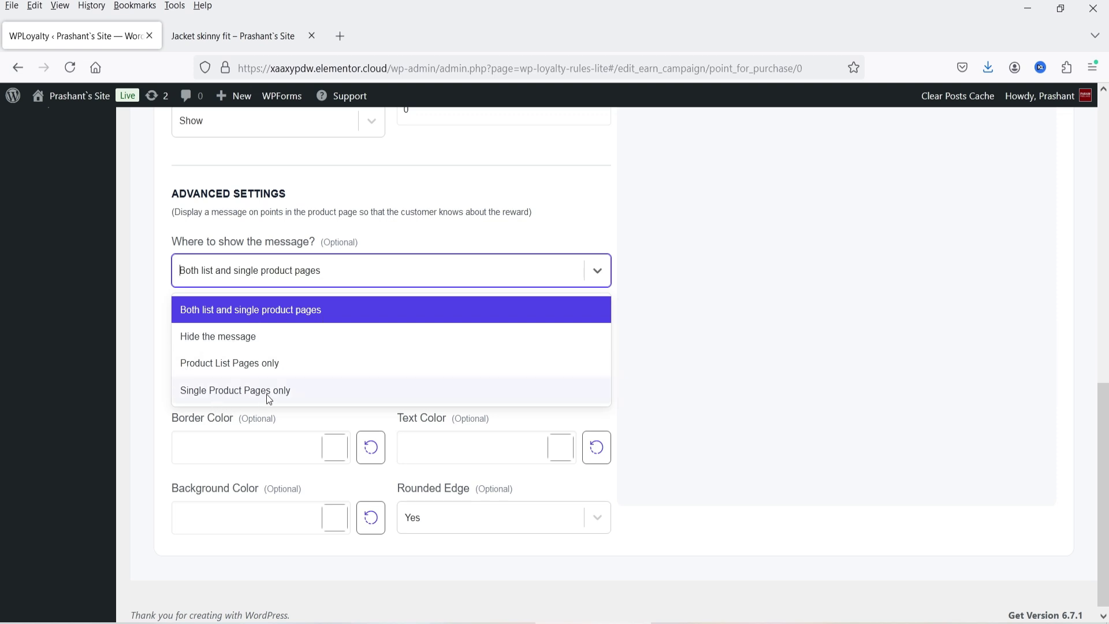
click(818, 352)
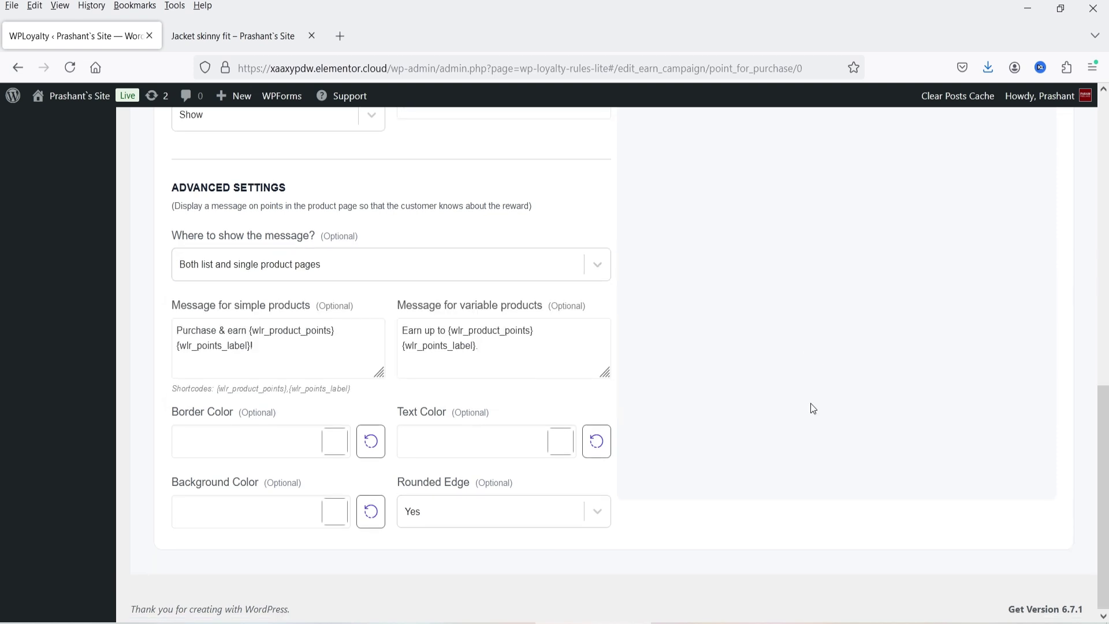
scroll(810, 403, up, 10)
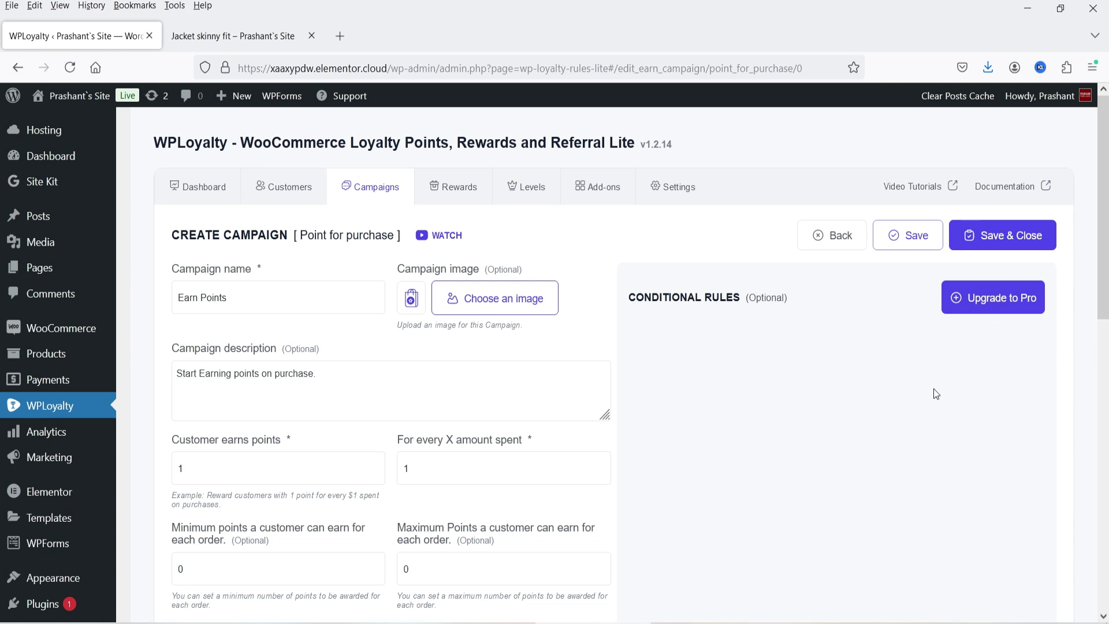
- Save the Earn Points campaign and check the earnable points on the storefront Shop page
click(1026, 238)
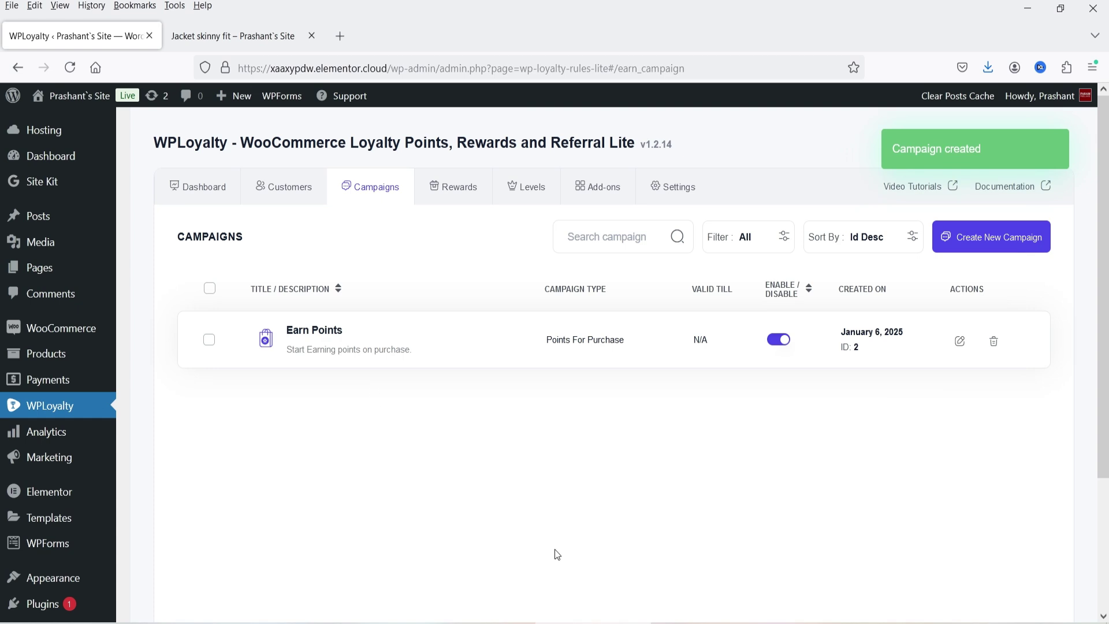
click(224, 36)
click(590, 130)
scroll(1043, 243, down, 4)
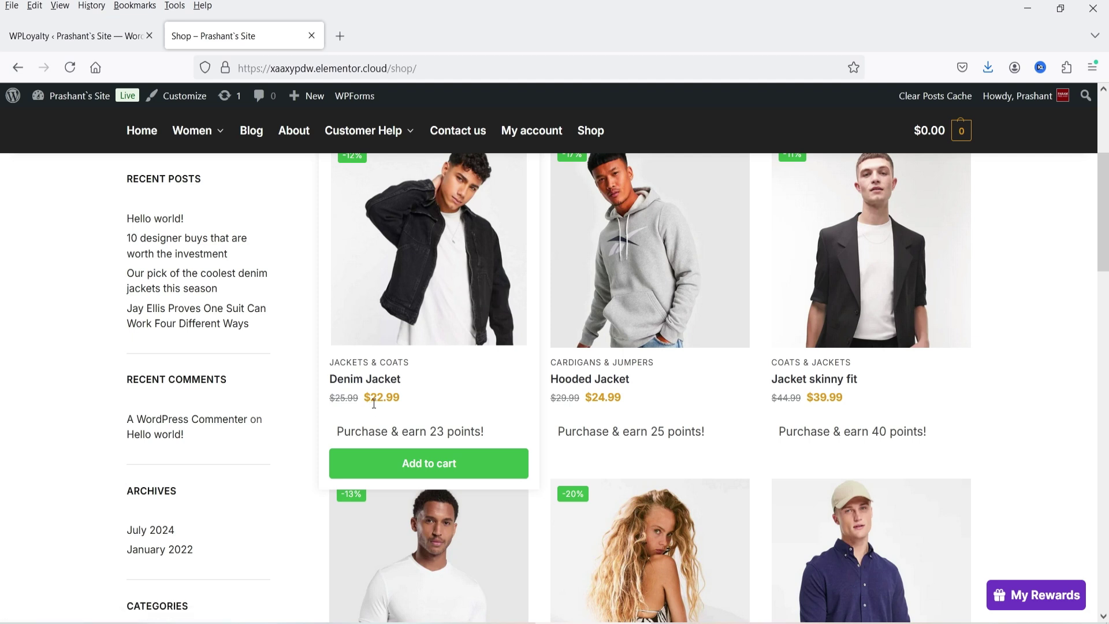
- Add the $39.99 Jacket skinny fit to the cart and proceed to checkout
double_click(435, 431)
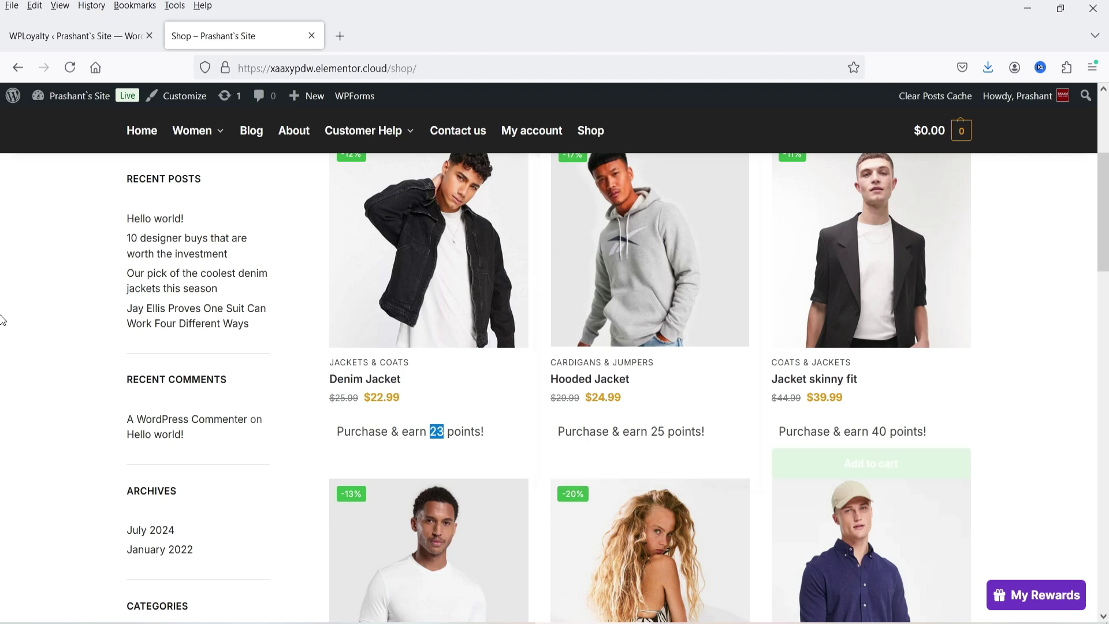
click(892, 469)
click(939, 562)
scroll(520, 405, down, 3)
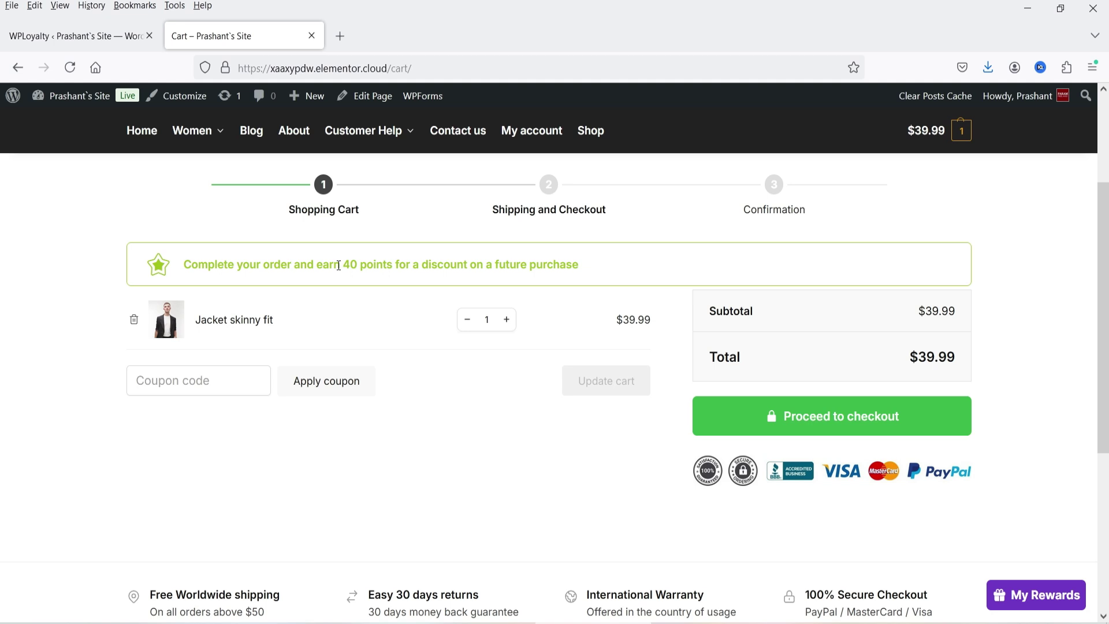
click(846, 420)
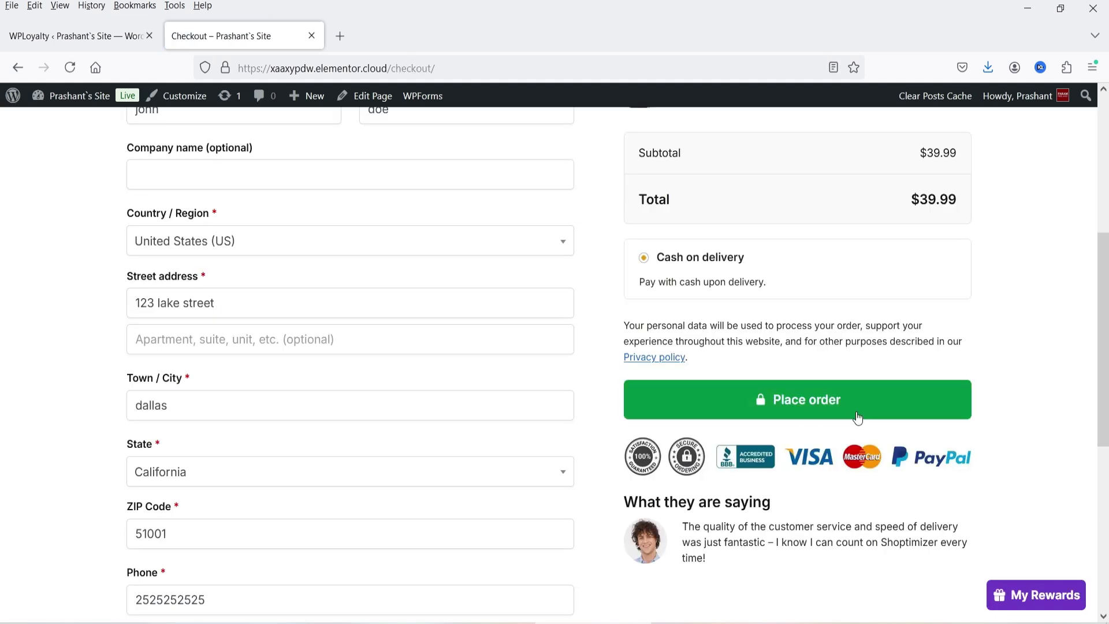
- Place the $39.99 jacket order, earning 40 points, and return to the Dashboard
click(865, 404)
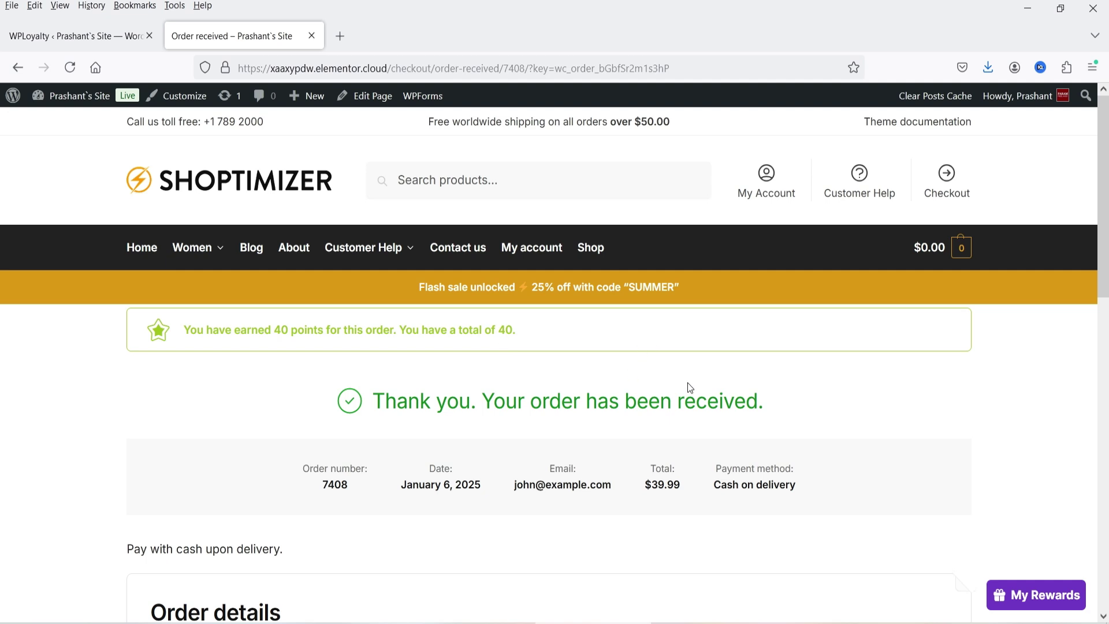
scroll(834, 404, down, 2)
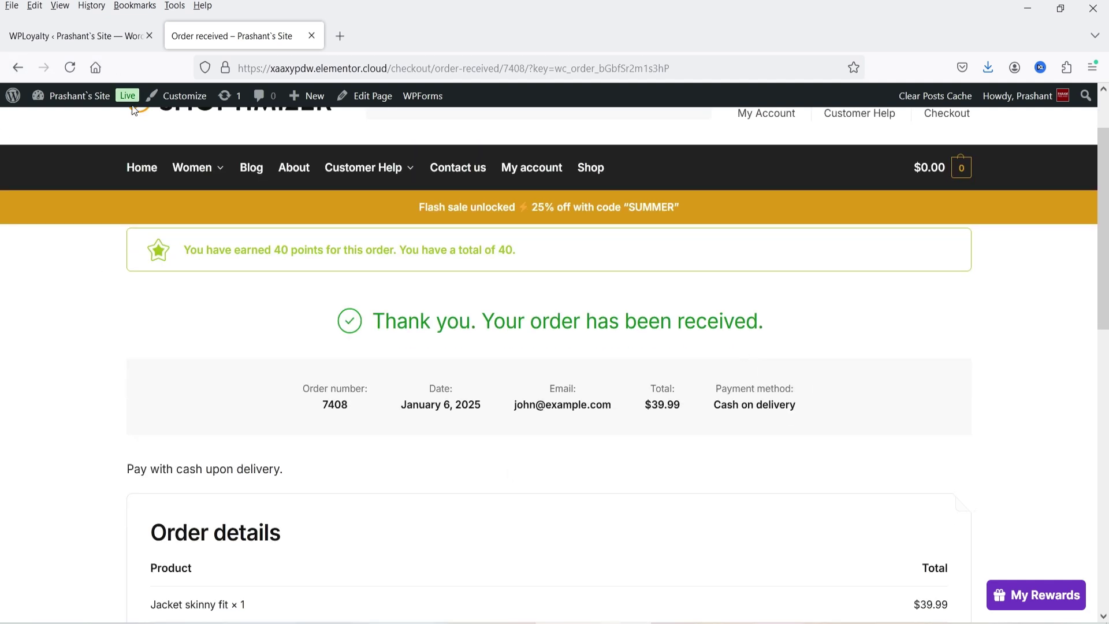
click(57, 112)
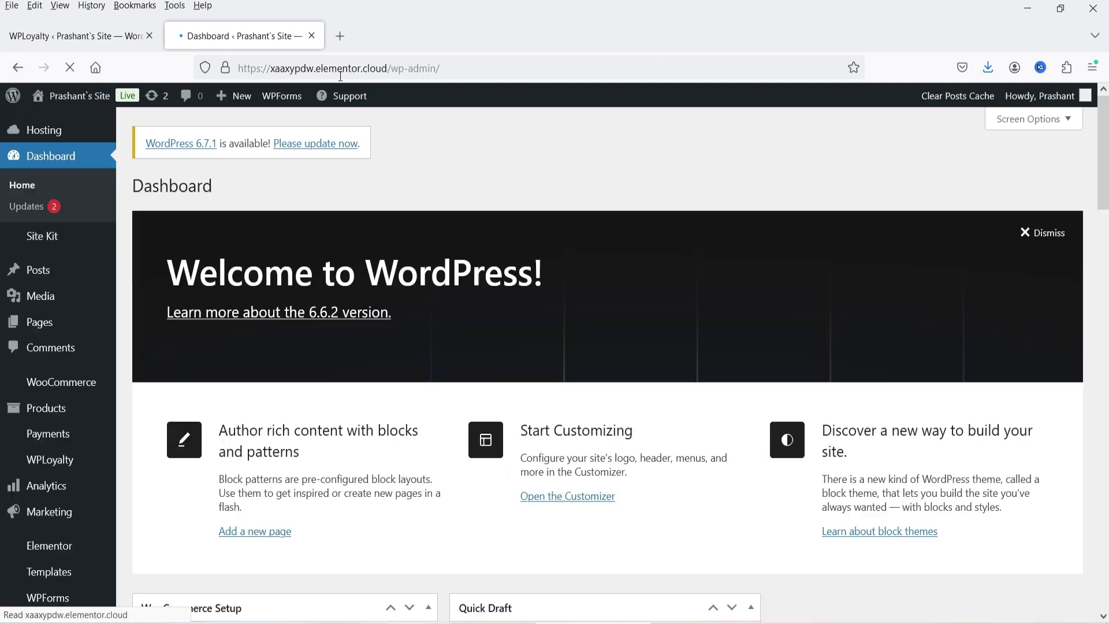
- View the Loyalty Reward Page from Pages, then go back to the WPLoyalty campaigns list
click(56, 322)
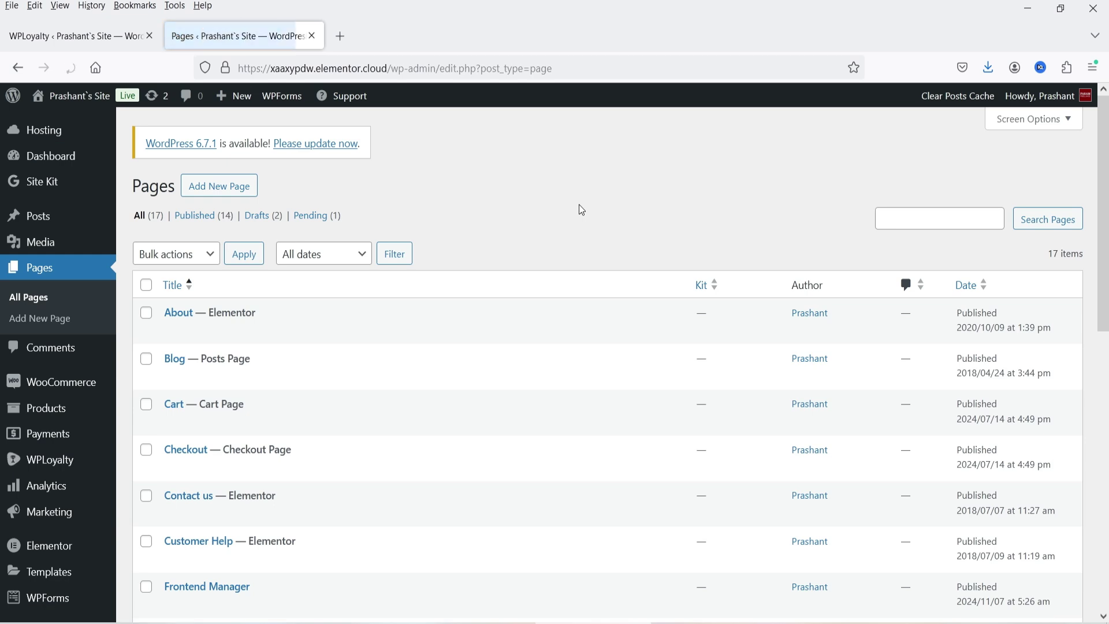
scroll(578, 210, down, 5)
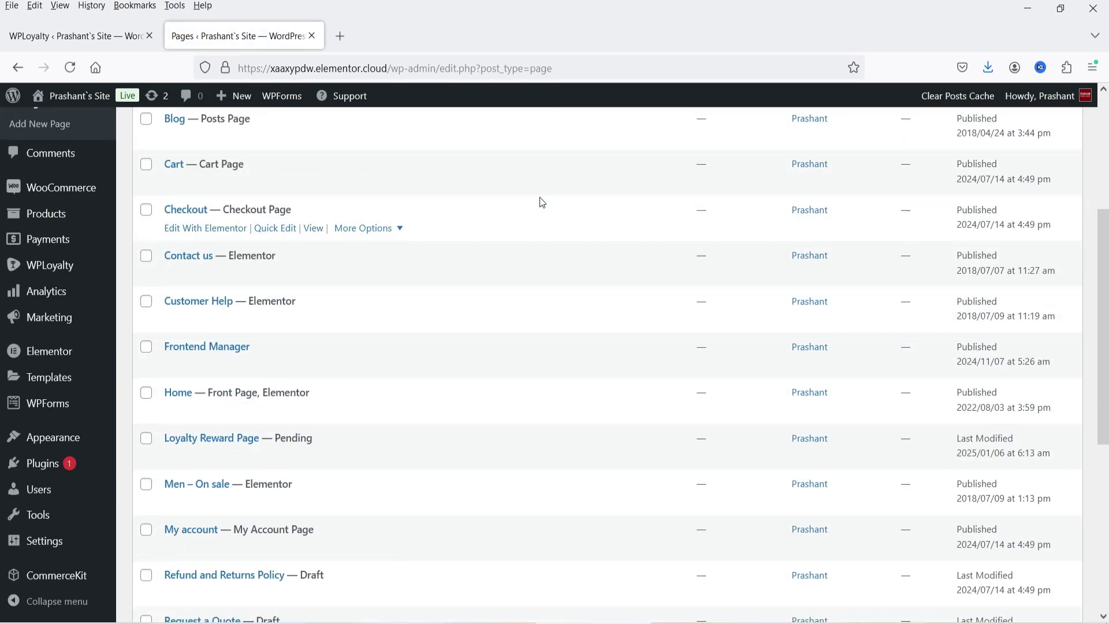
scroll(542, 201, down, 4)
scroll(232, 248, up, 1)
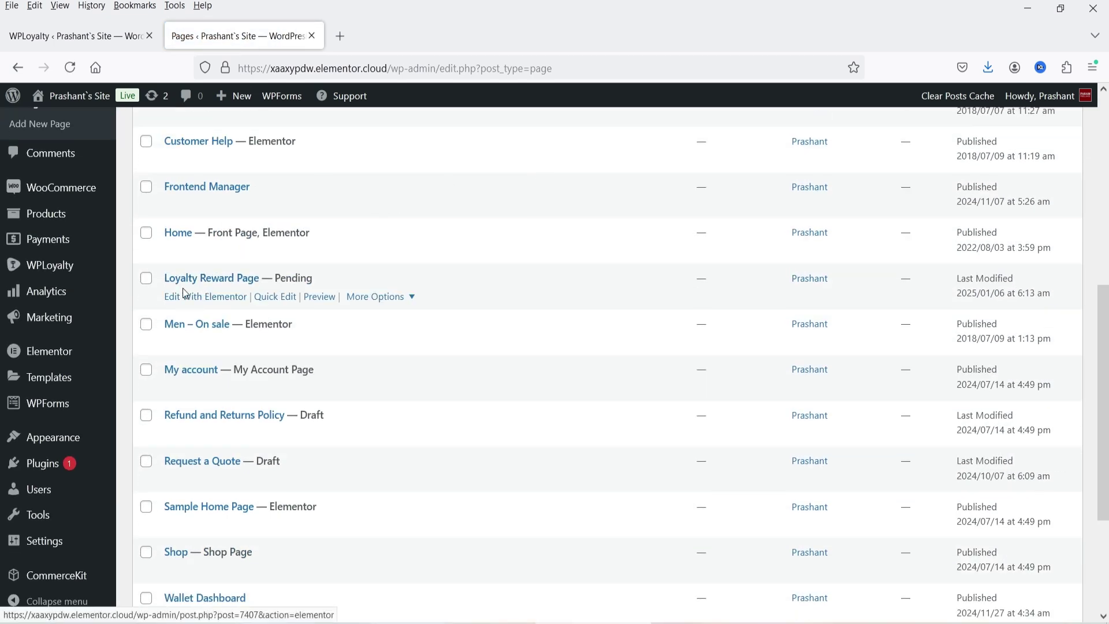
click(185, 283)
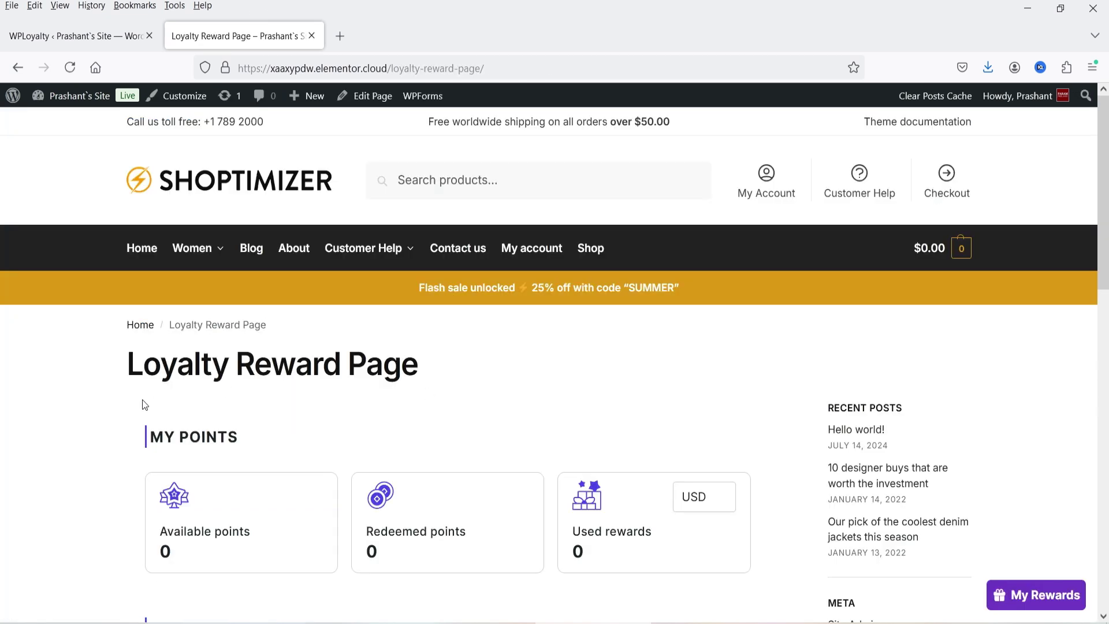
scroll(123, 381, down, 2)
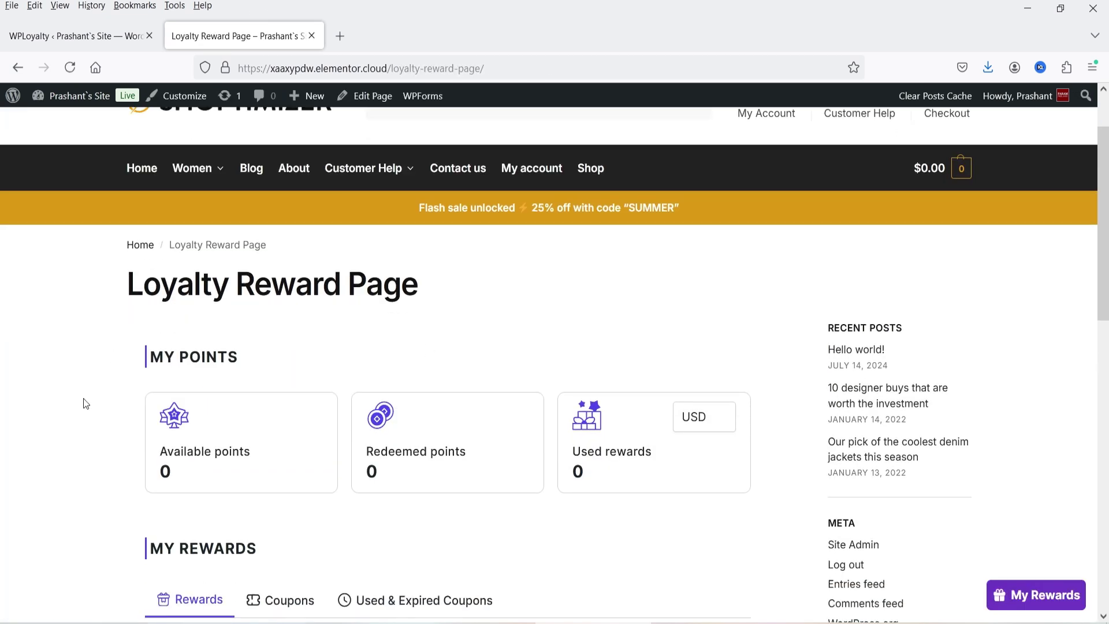
scroll(185, 307, down, 3)
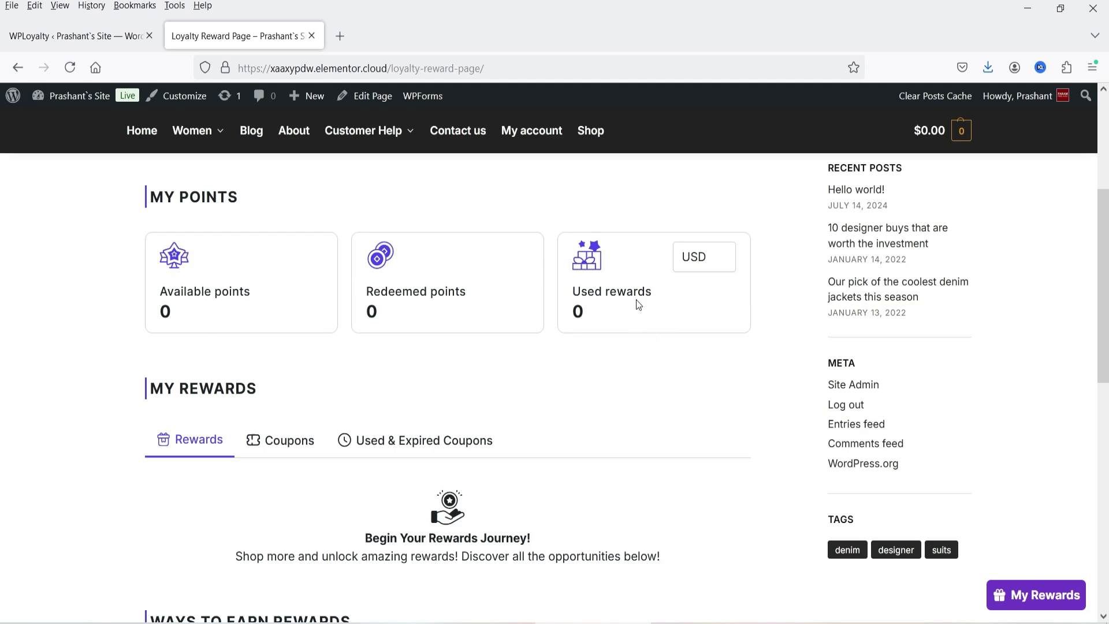
scroll(637, 301, down, 4)
scroll(549, 390, down, 1)
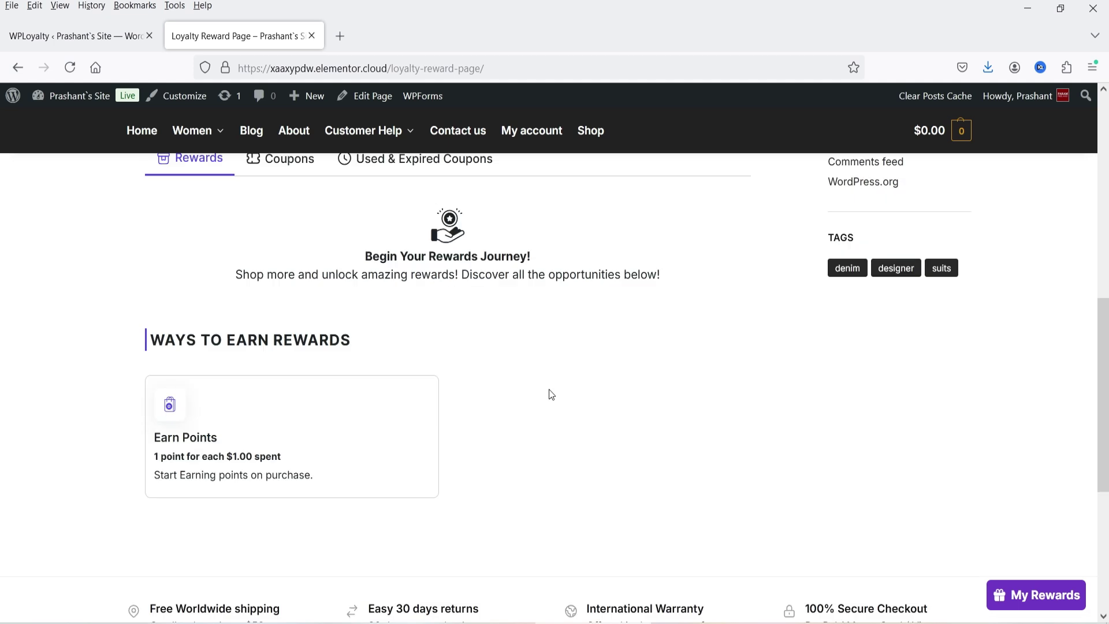
scroll(551, 393, down, 2)
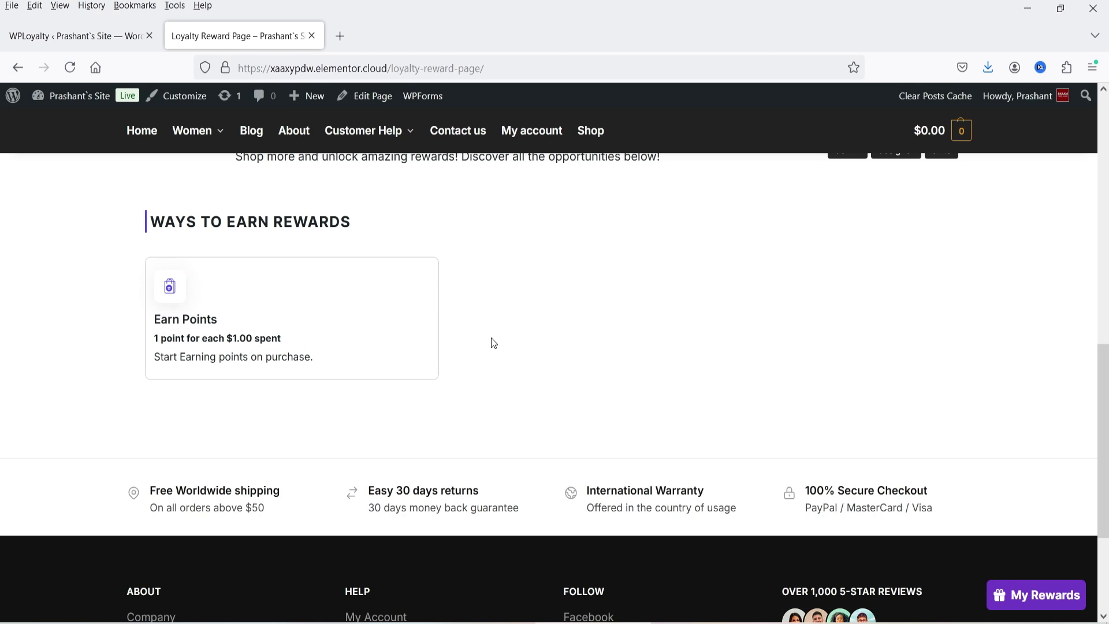
scroll(614, 371, up, 10)
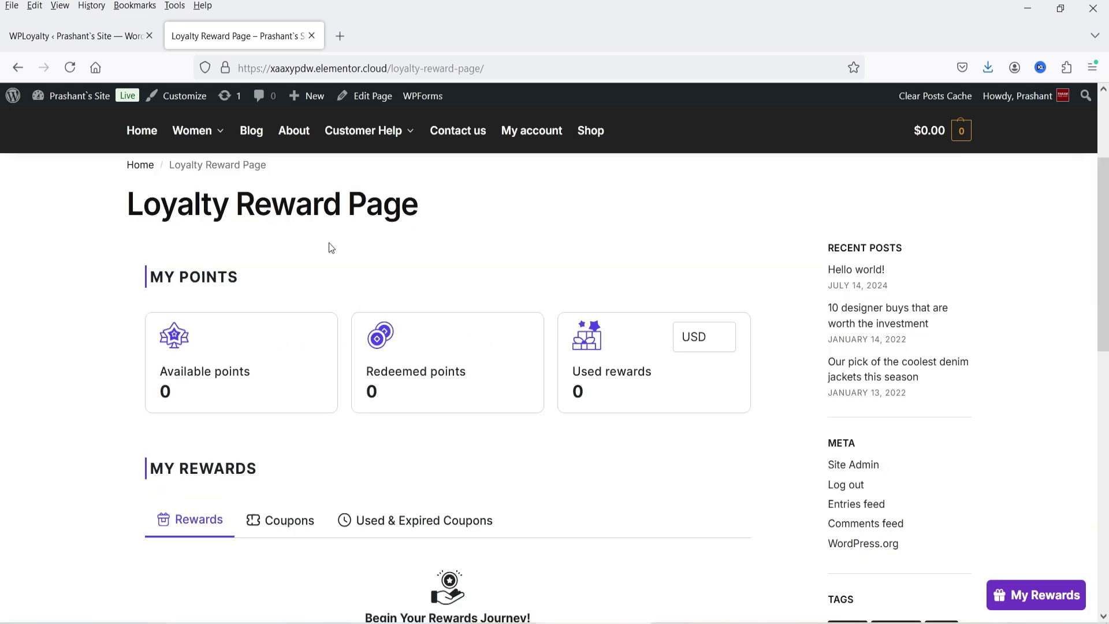
click(41, 36)
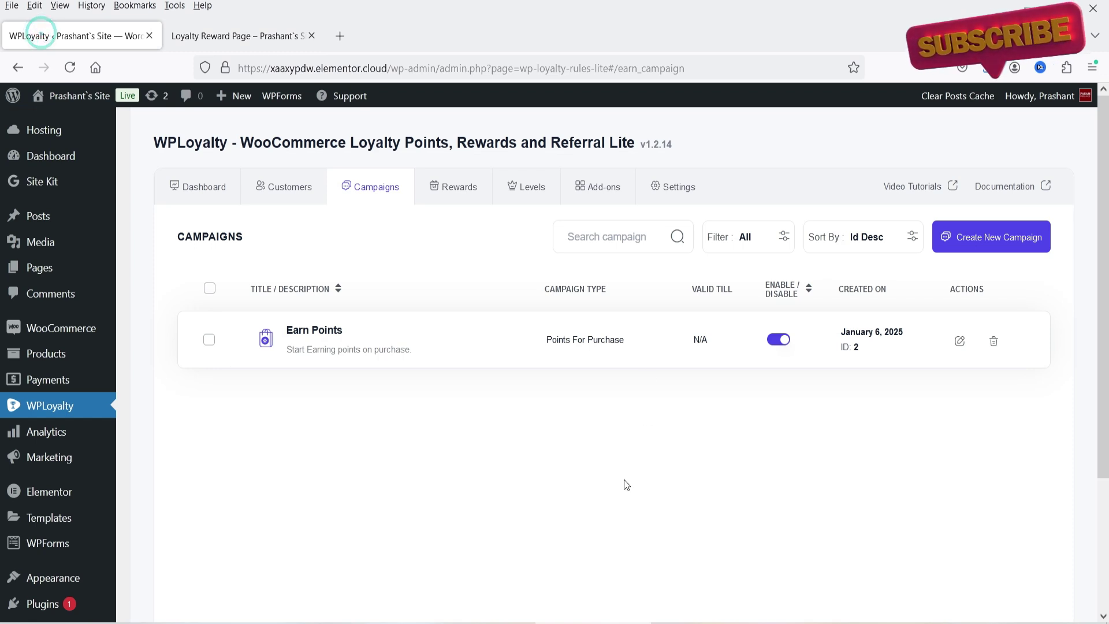
- From the Rewards tab, start a new reward of type Points Conversion
click(454, 186)
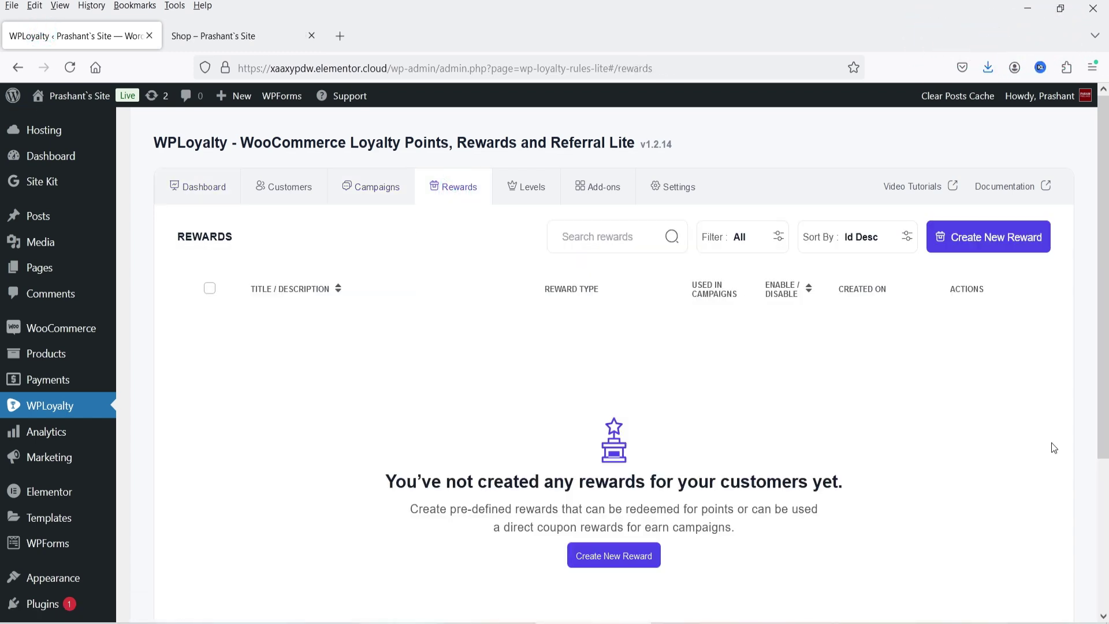
click(974, 236)
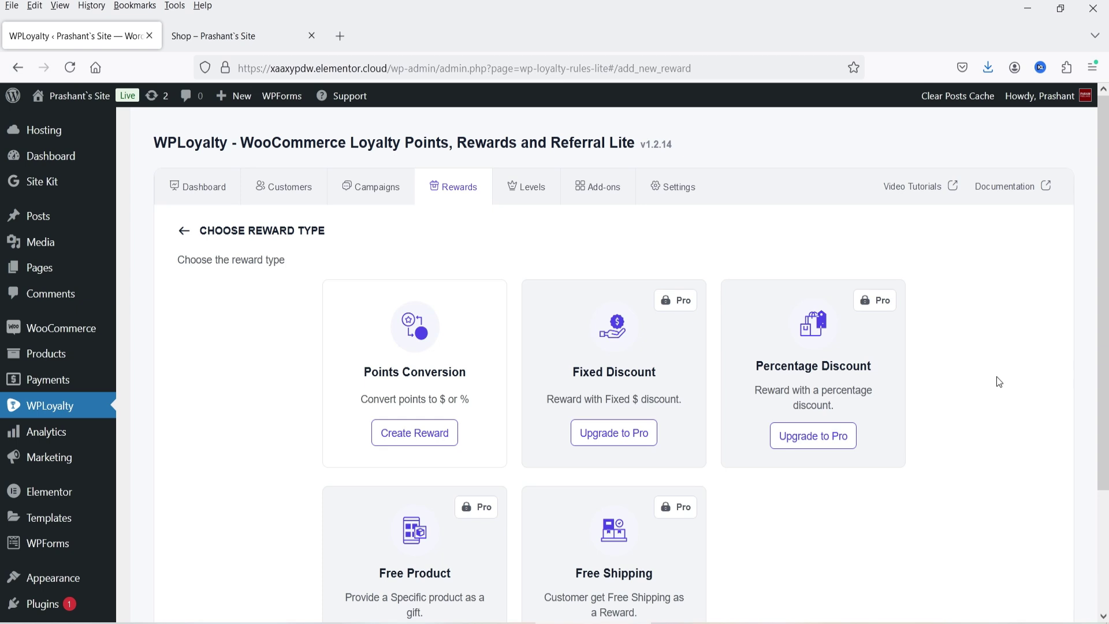
scroll(999, 382, down, 2)
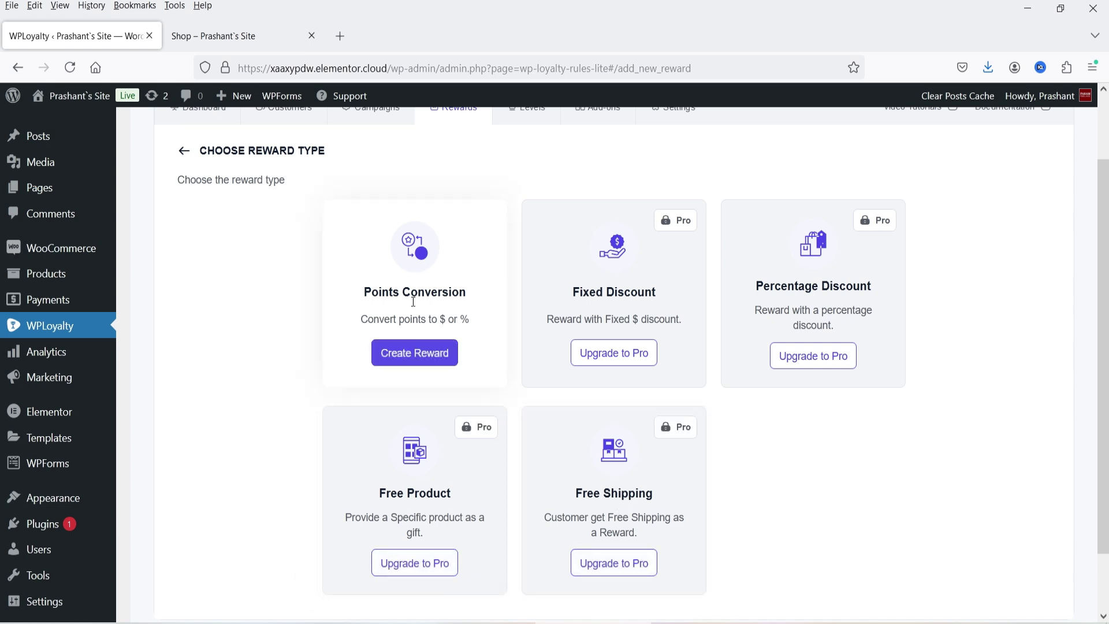
click(412, 354)
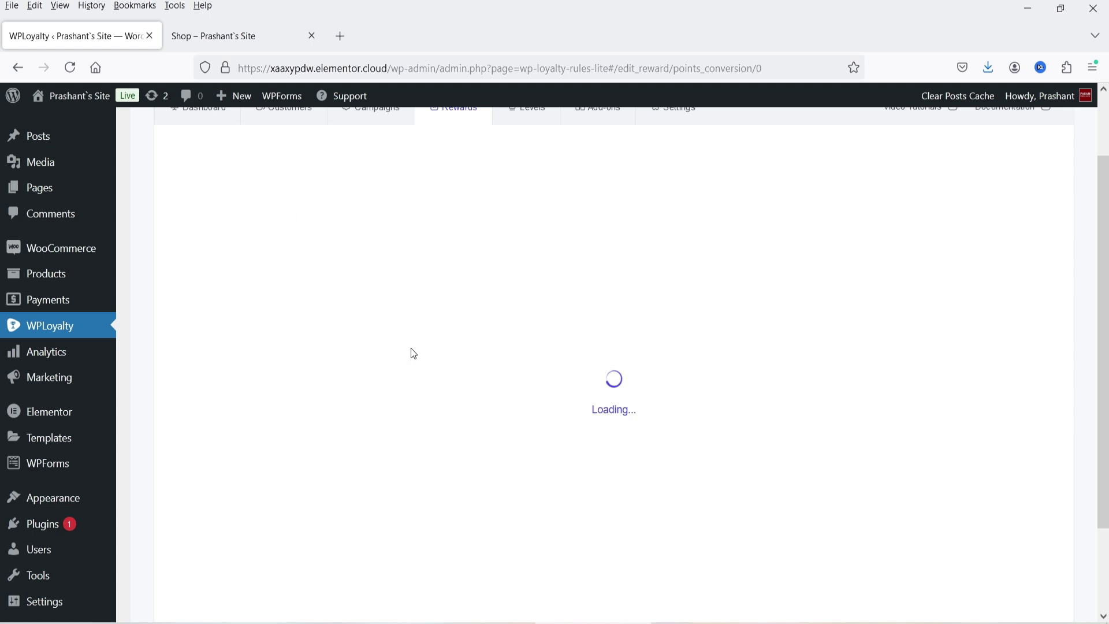
- Title the reward 'Reward' and set 100 points to equal a 1 Fixed Discount
click(269, 220)
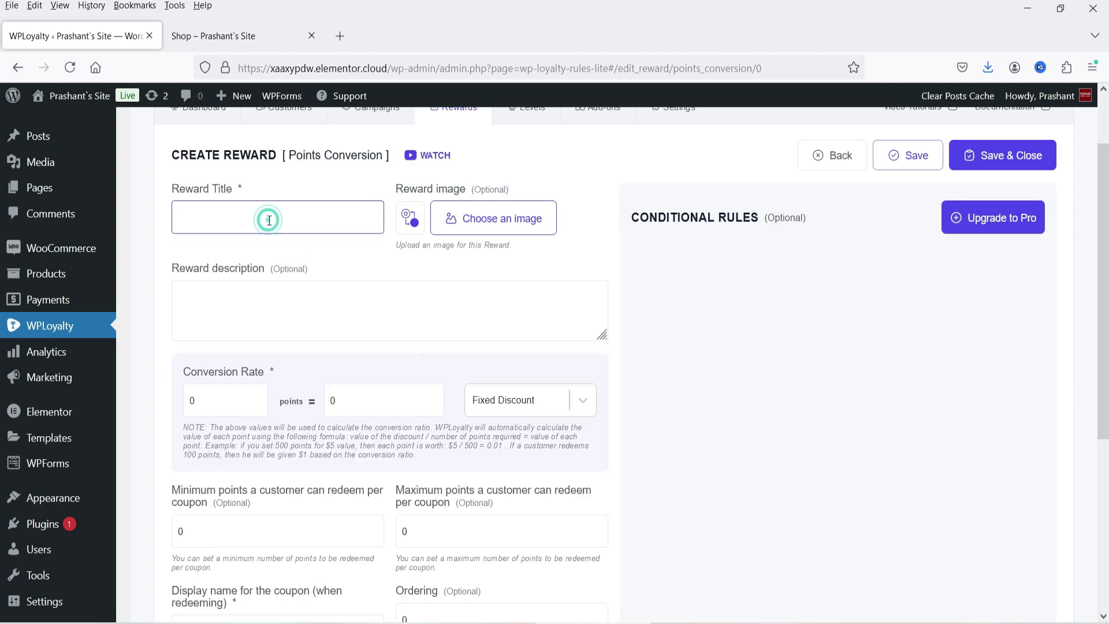
scroll(269, 220, up, 2)
text(Re)
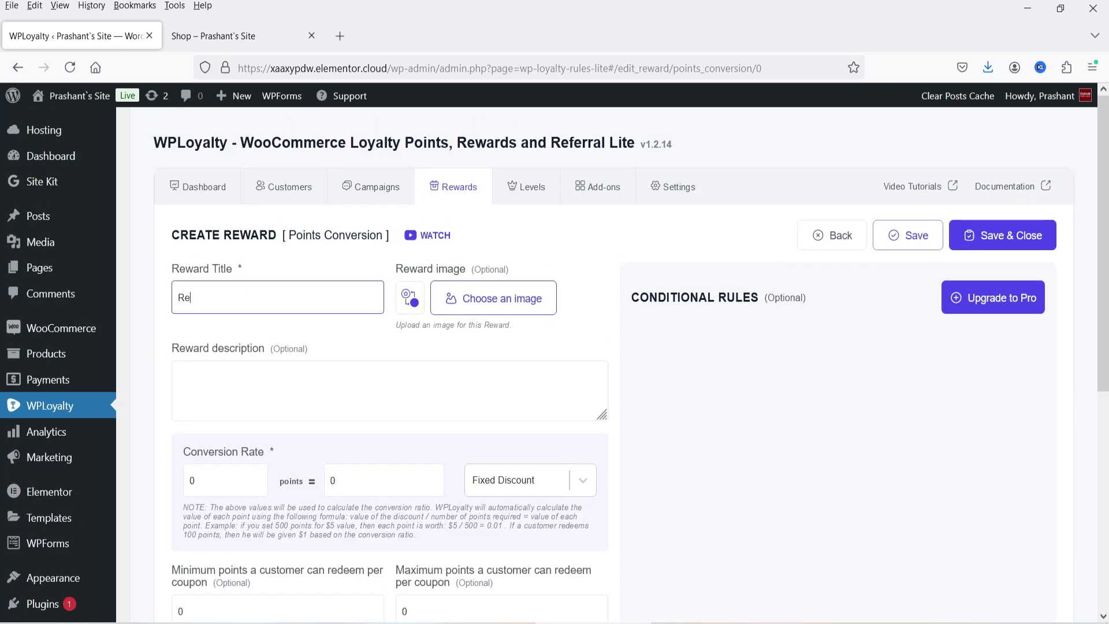
text(ward)
scroll(244, 319, down, 3)
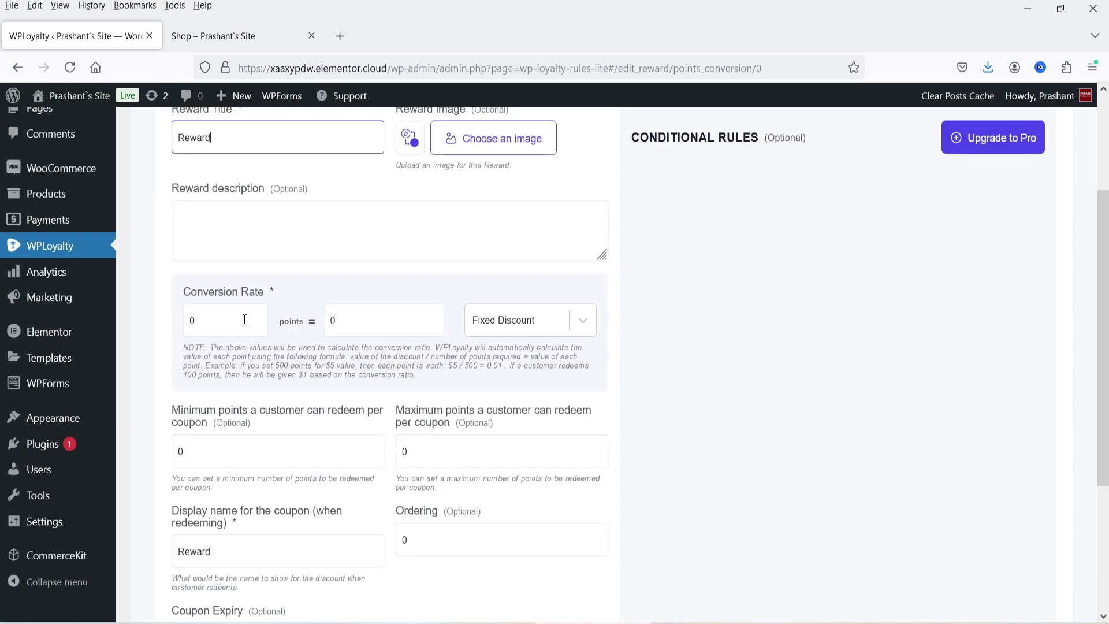
click(234, 323)
text(1)
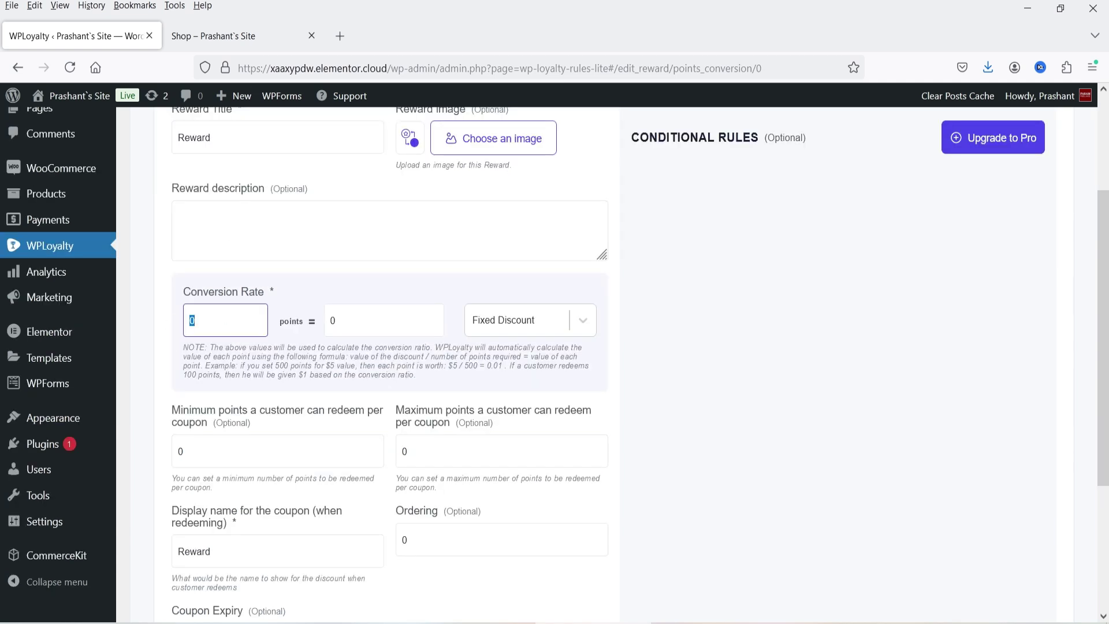
text(00)
double_click(354, 322)
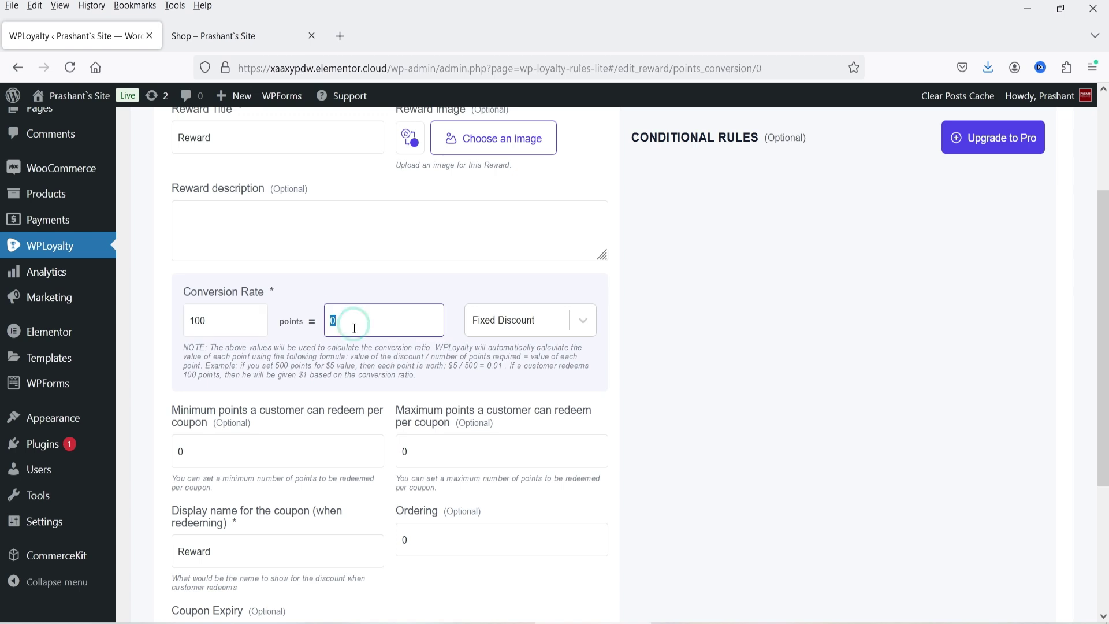
text(1)
click(585, 319)
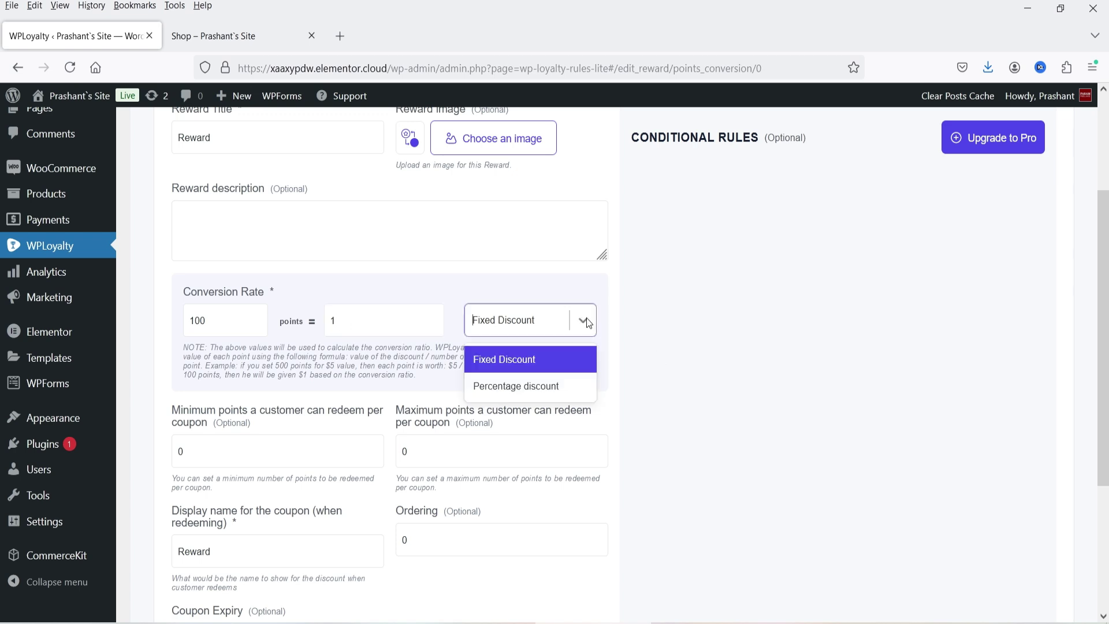
click(654, 397)
- Keep coupon name 'Reward' and visibility Show, then save the reward
scroll(654, 397, down, 2)
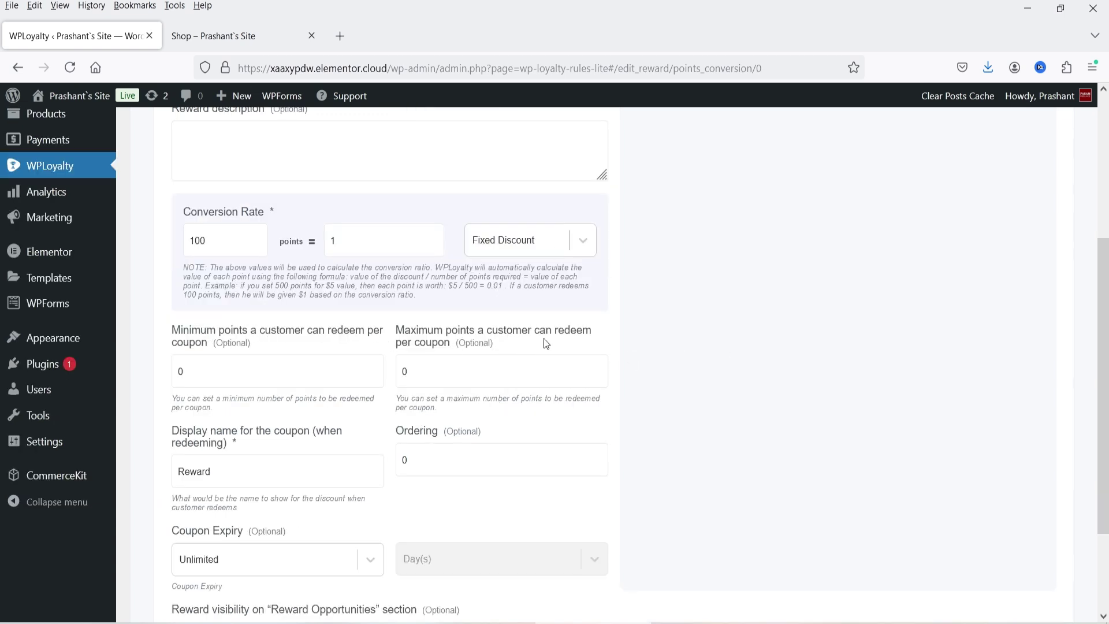
scroll(699, 322, down, 2)
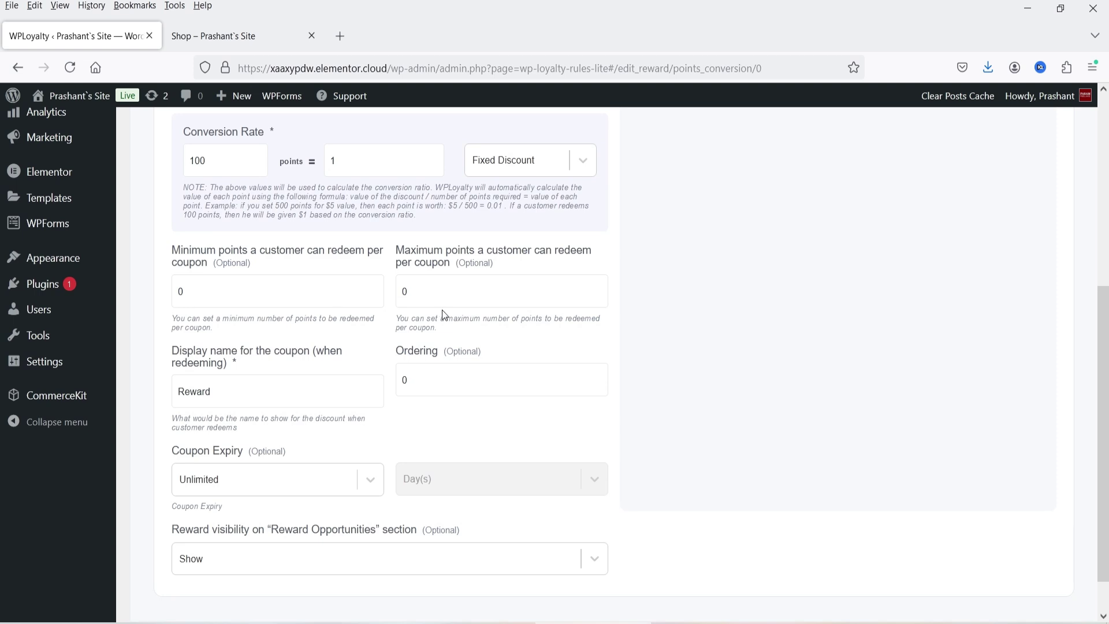
scroll(323, 309, down, 2)
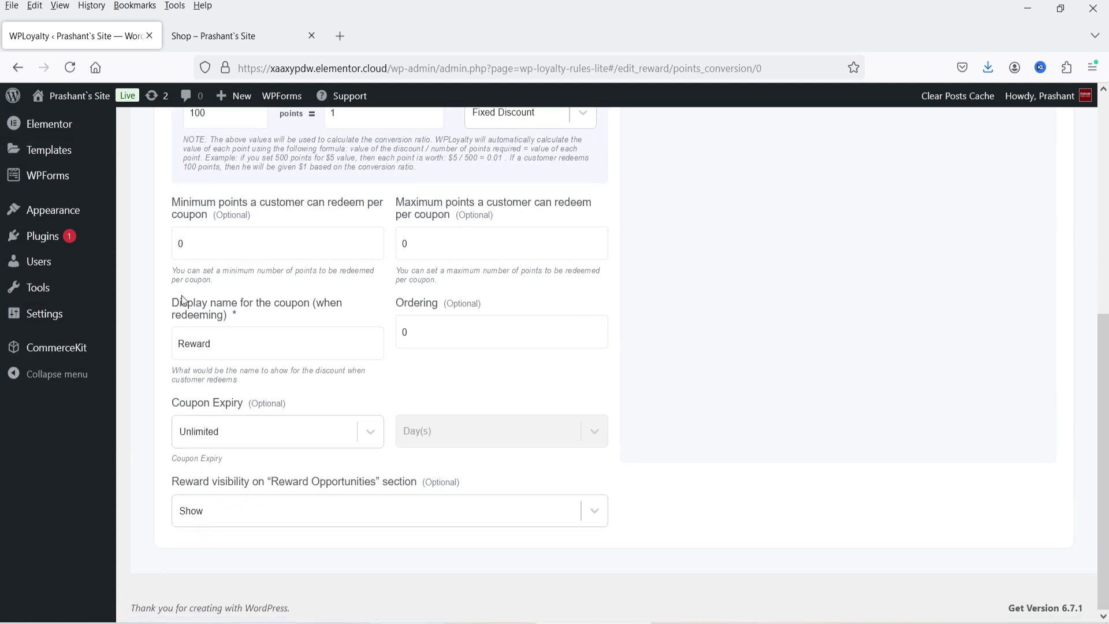
click(245, 345)
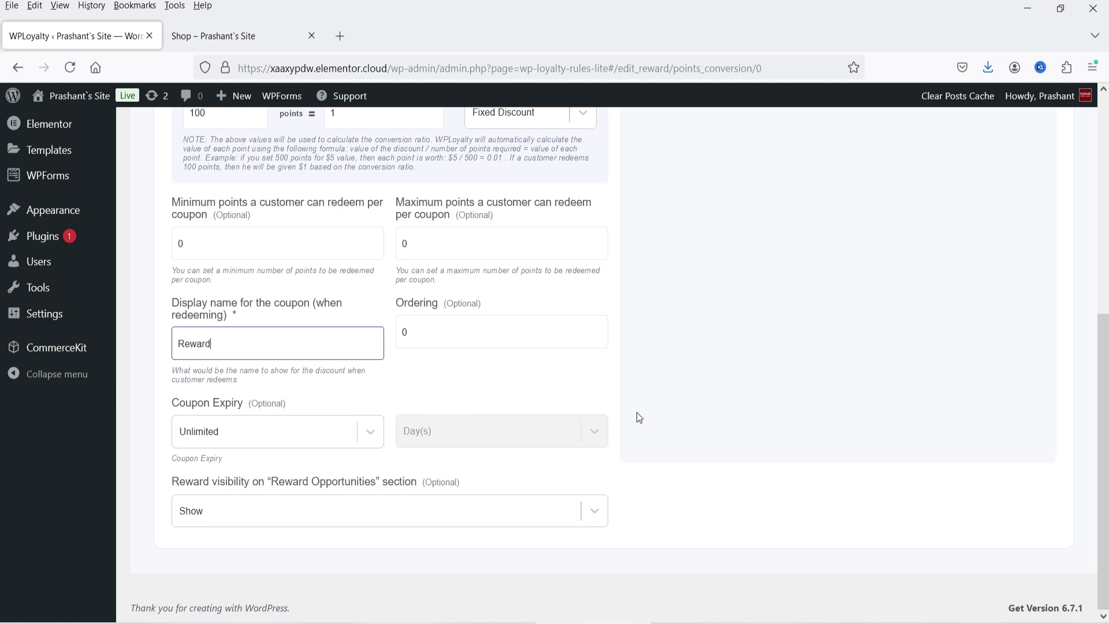
click(244, 518)
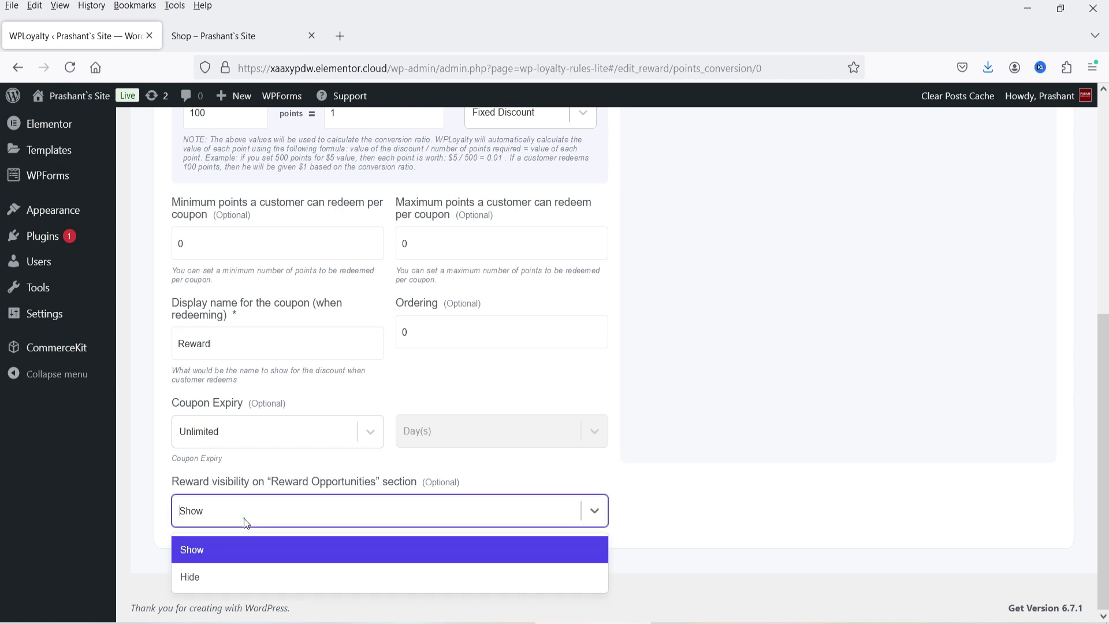
click(243, 518)
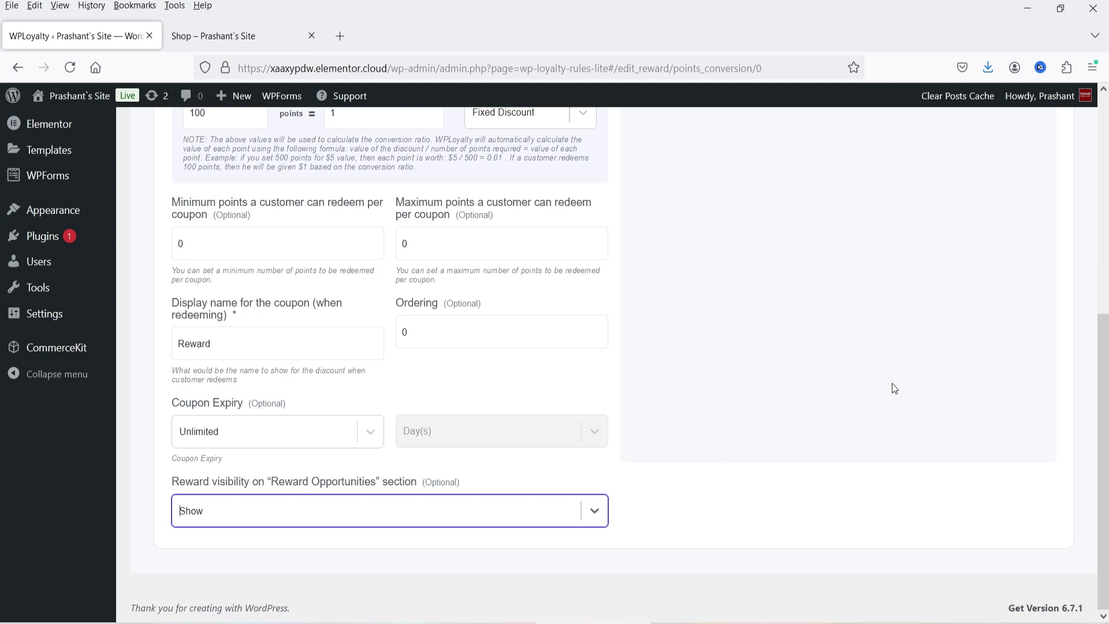
scroll(905, 364, up, 6)
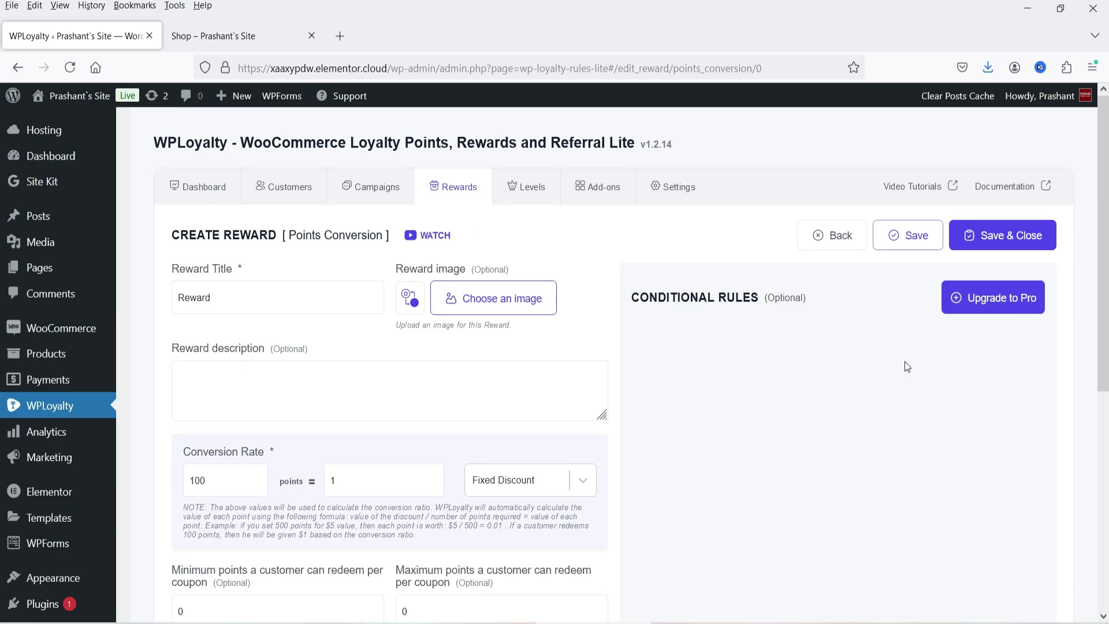
click(1010, 240)
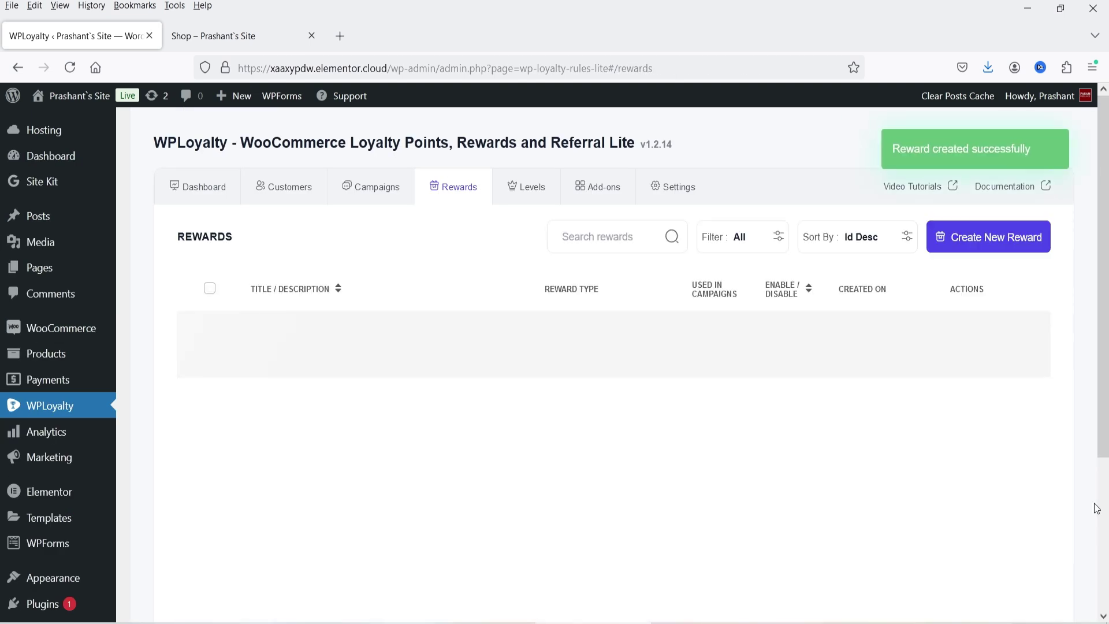
- On the storefront, check the rewards panel's redeem options and the customer's coupons
click(225, 35)
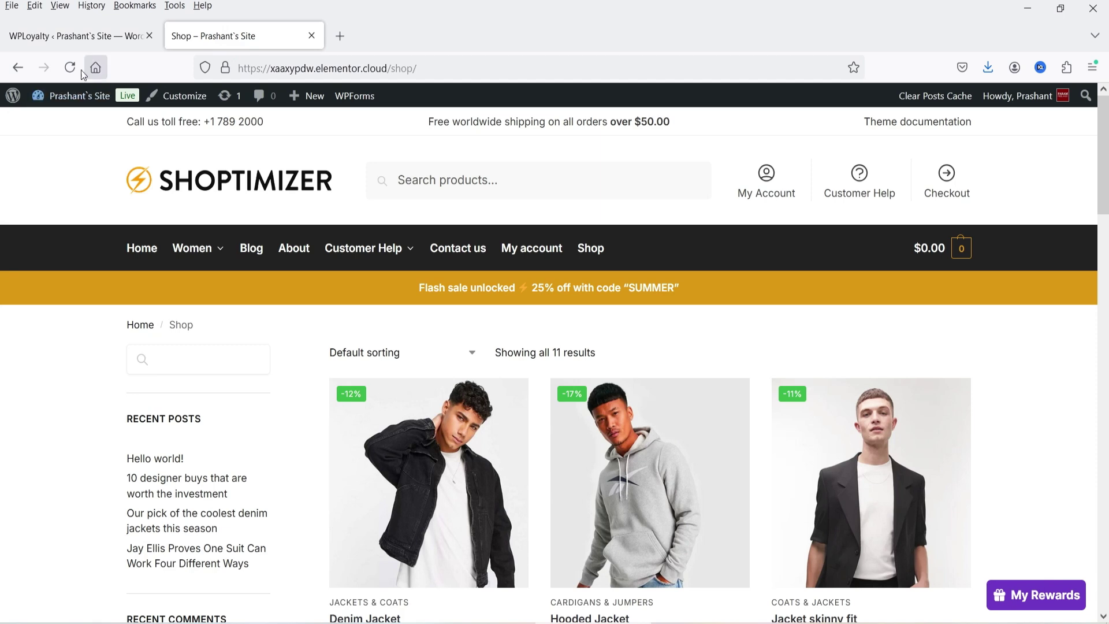
click(1055, 601)
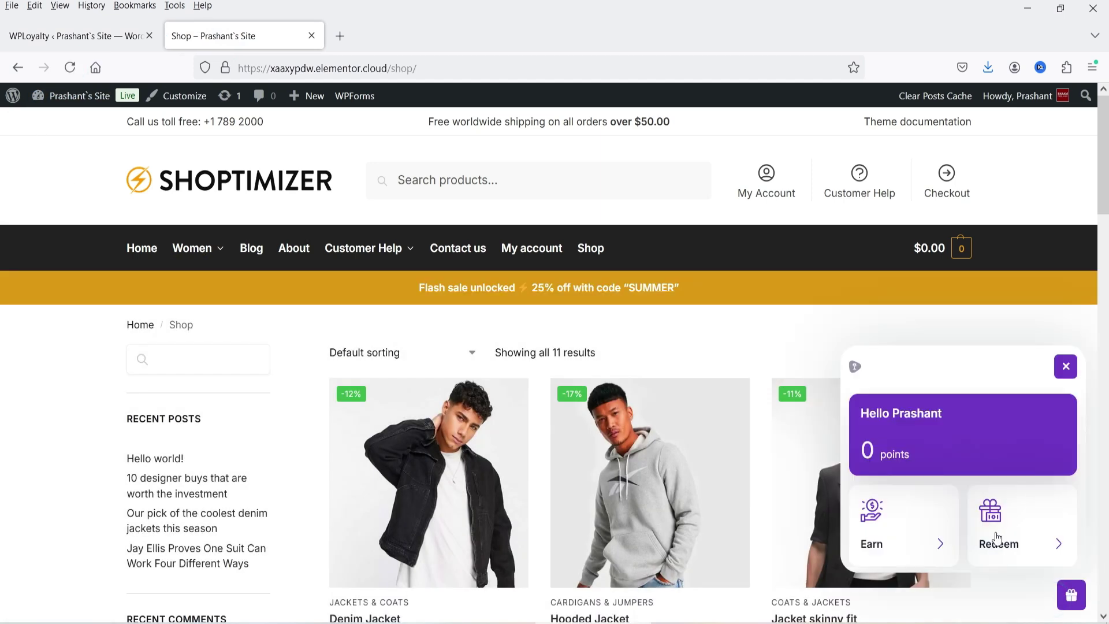
click(998, 536)
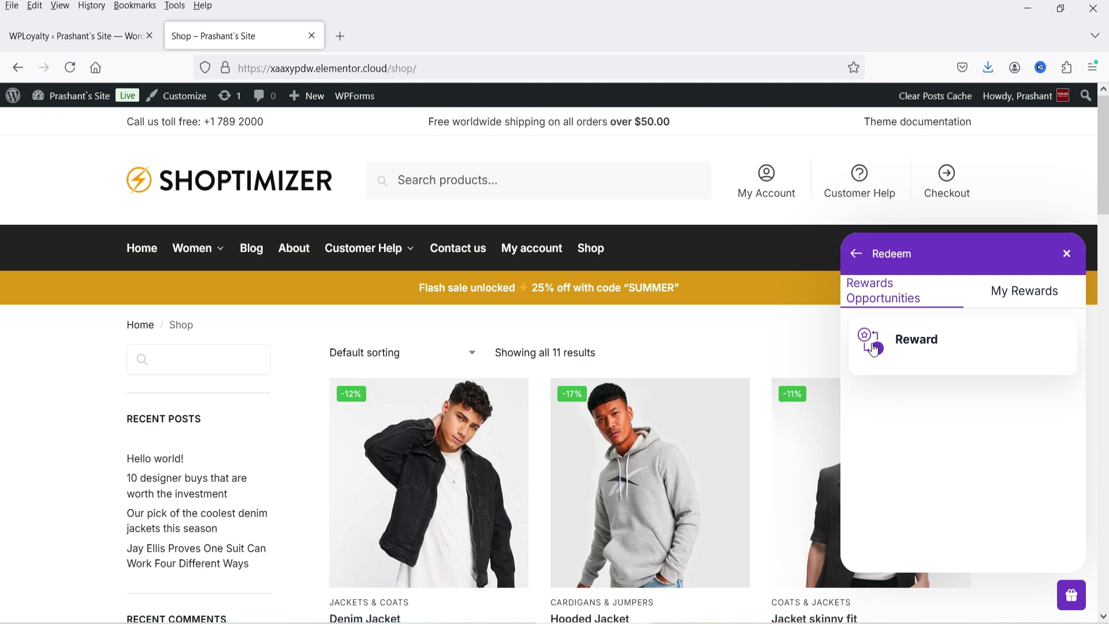
click(1018, 306)
click(1022, 324)
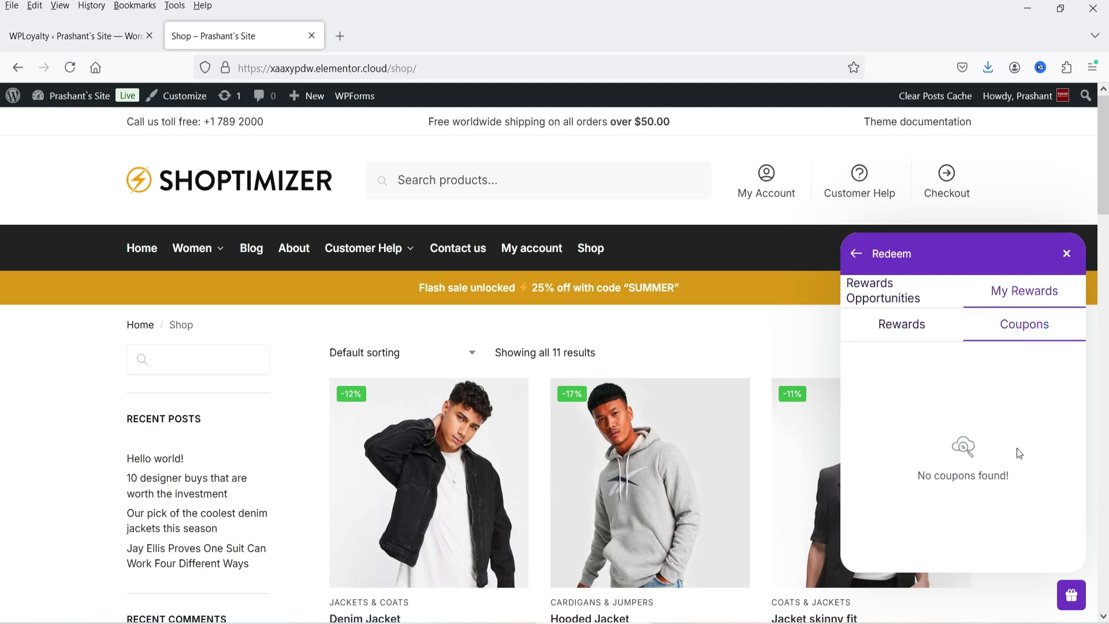
- Return to the admin and go to Plugins > Add New Plugin
key(ctrl+Page_Up)
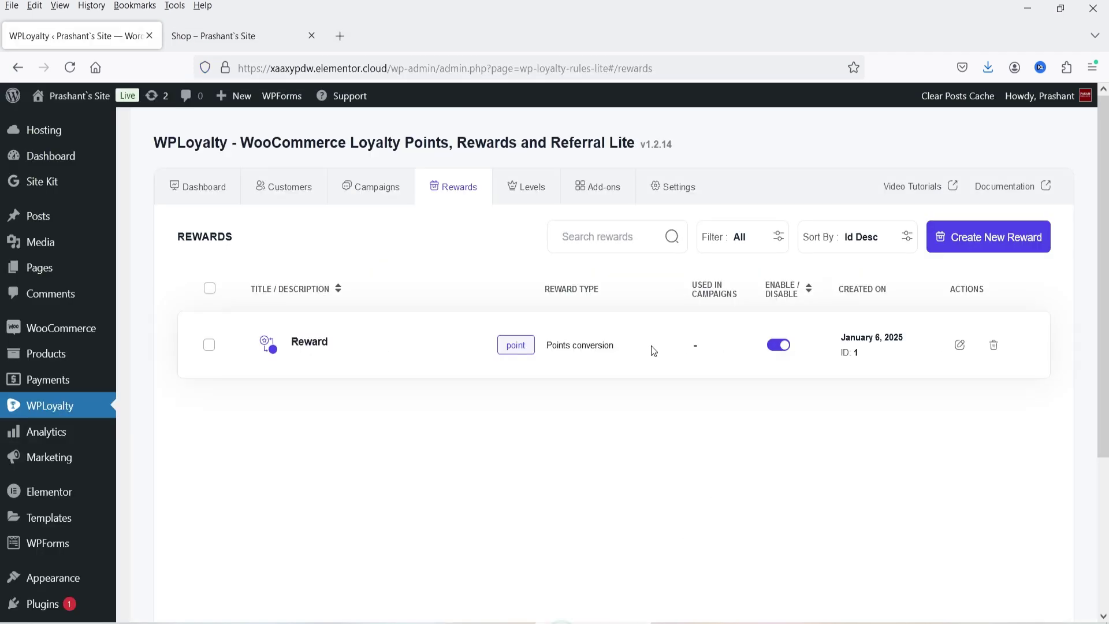
scroll(651, 349, down, 3)
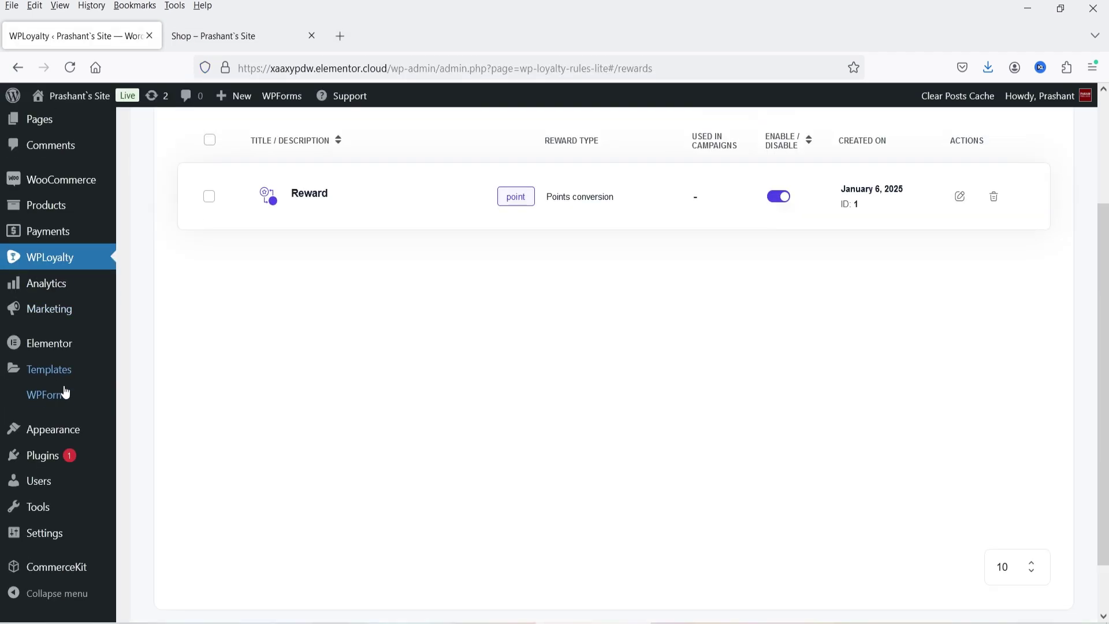
mouse_move(62, 445)
click(167, 485)
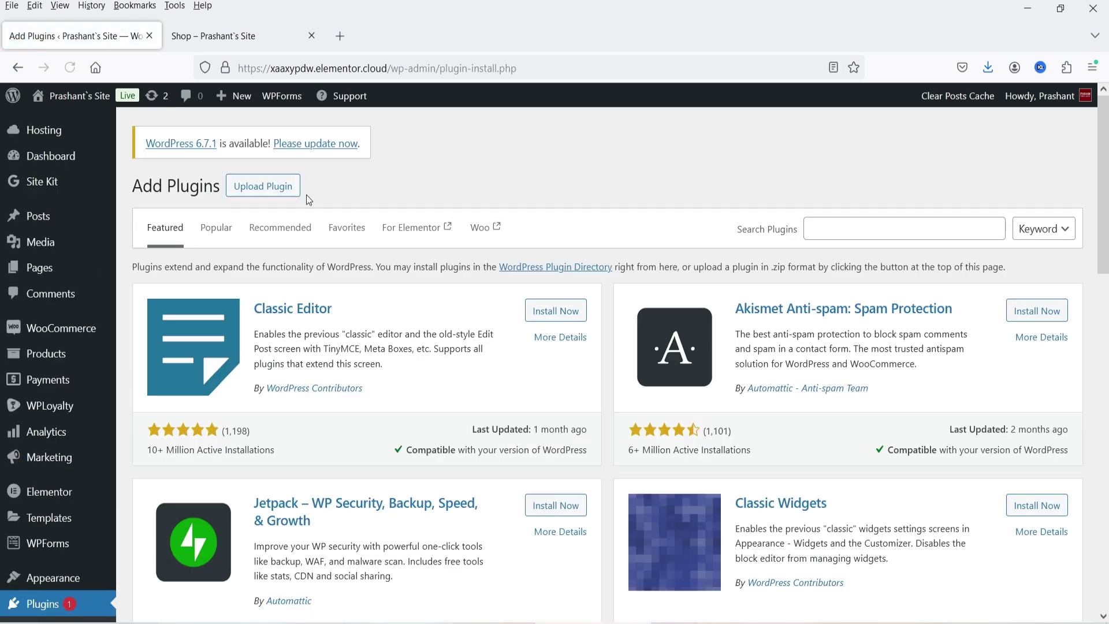
- Upload and install wp-loyalty-rules-v1.2.14.zip, then activate the plugin
click(267, 184)
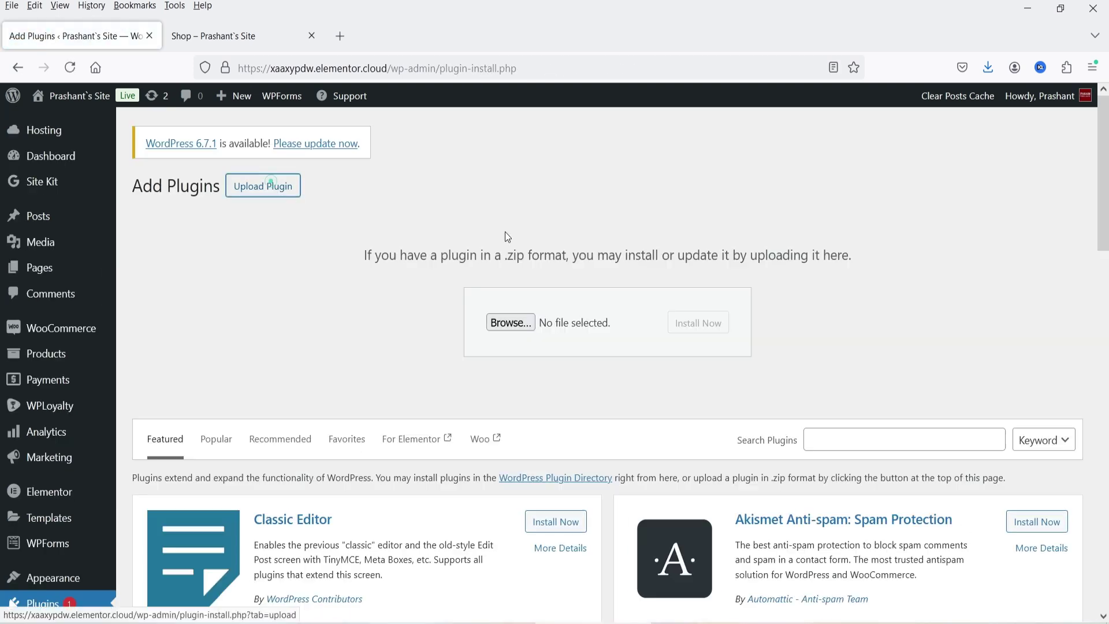
click(520, 325)
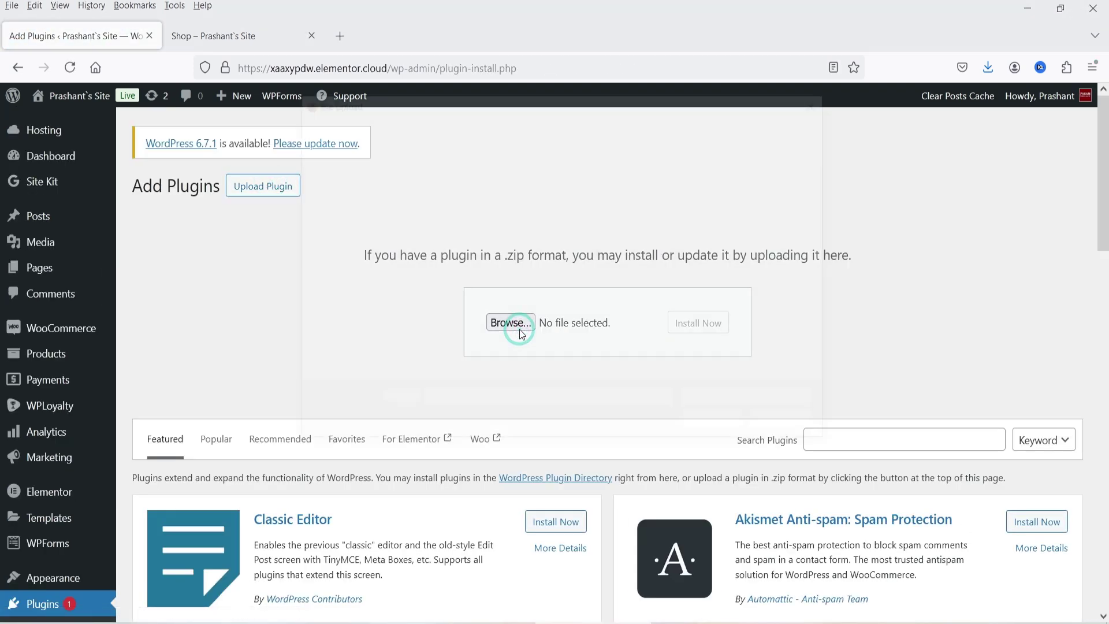
double_click(620, 219)
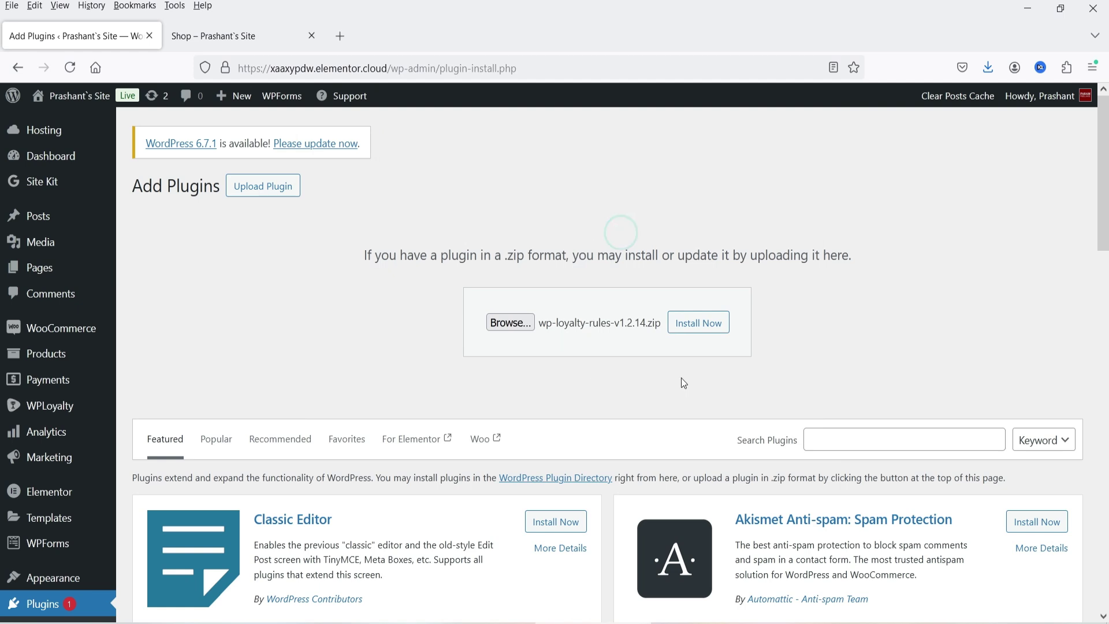
click(695, 334)
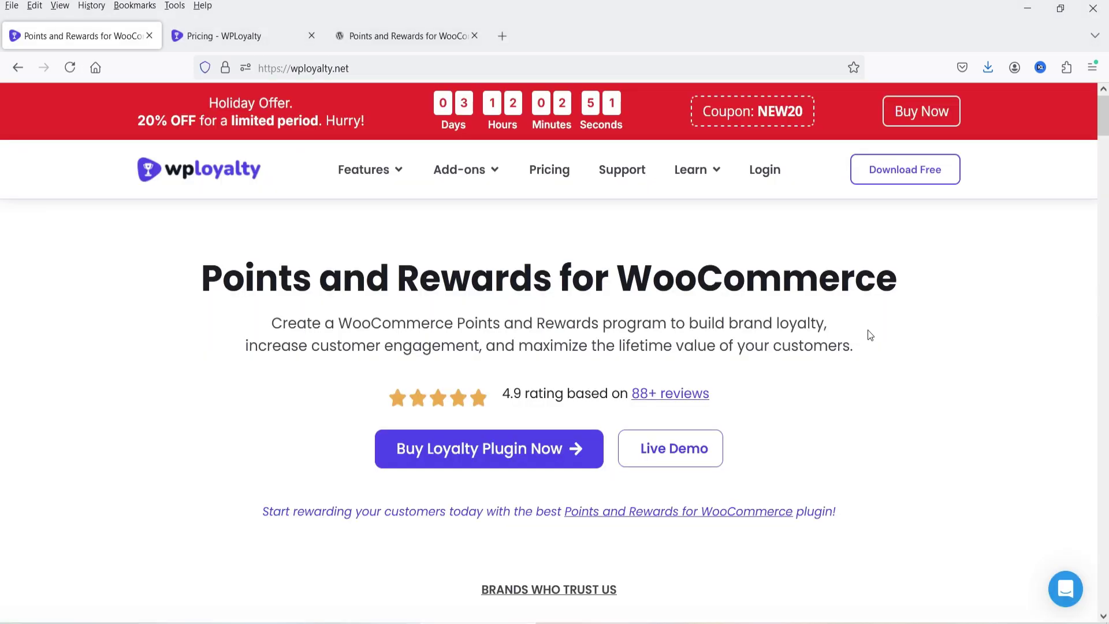
click(236, 35)
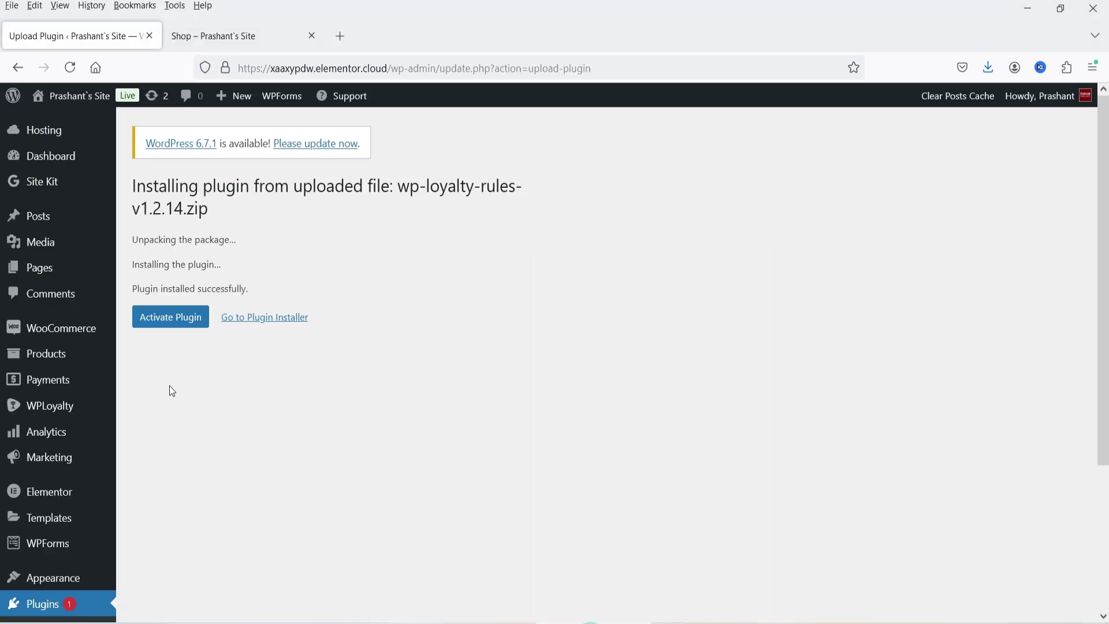
click(170, 321)
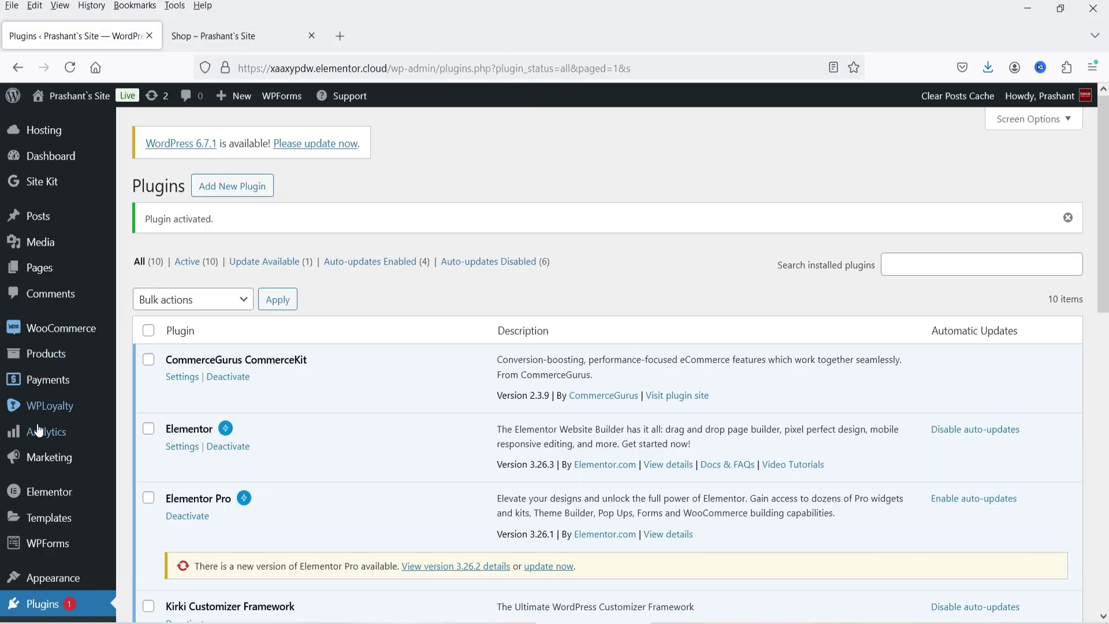
- From the WPLoyalty dashboard's Campaigns list, start a new campaign and browse the campaign types
click(51, 407)
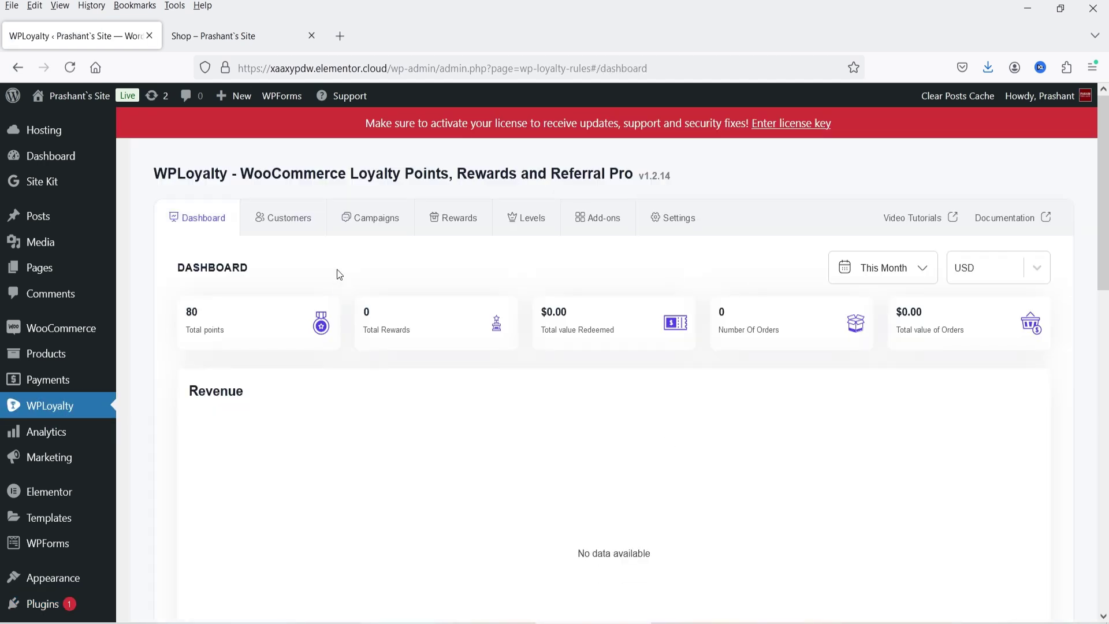
click(369, 218)
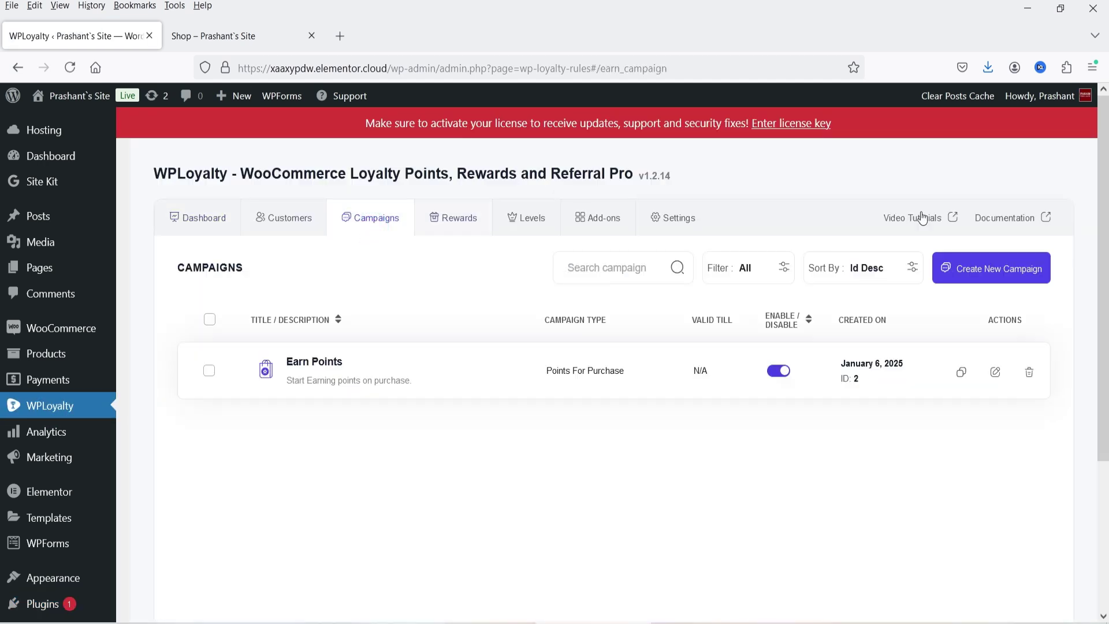
click(989, 270)
scroll(1045, 307, down, 3)
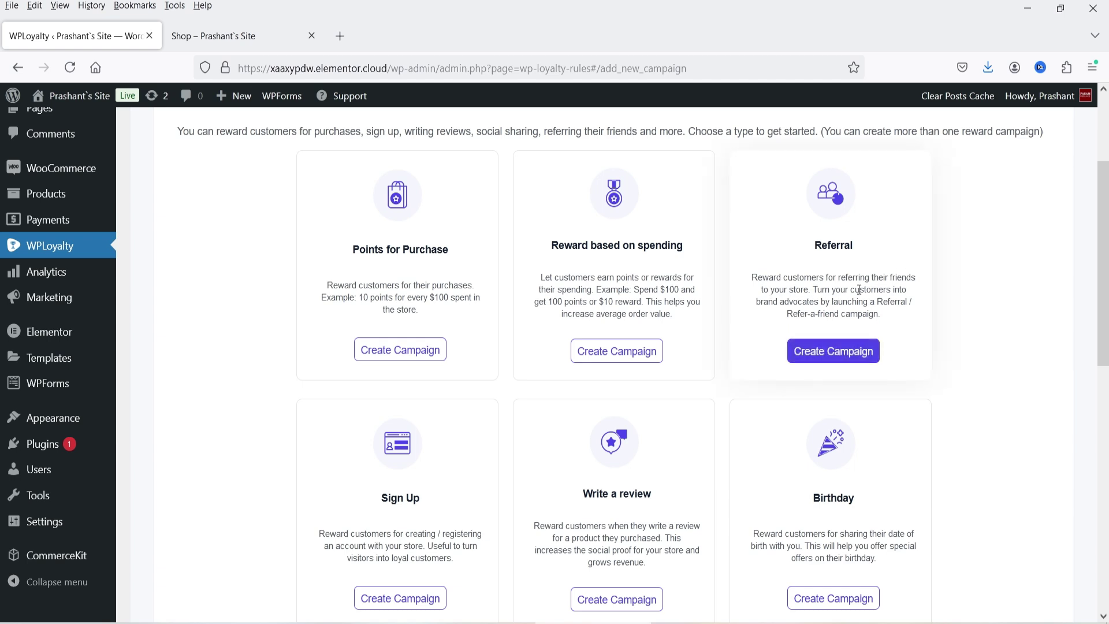
scroll(408, 373, down, 3)
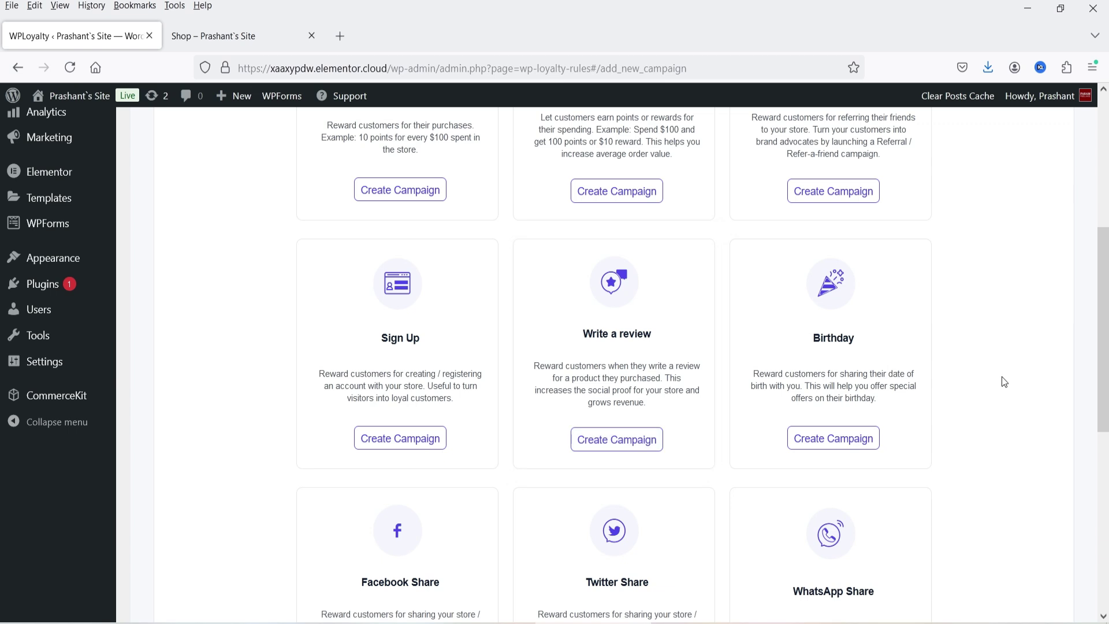
scroll(1004, 382, down, 5)
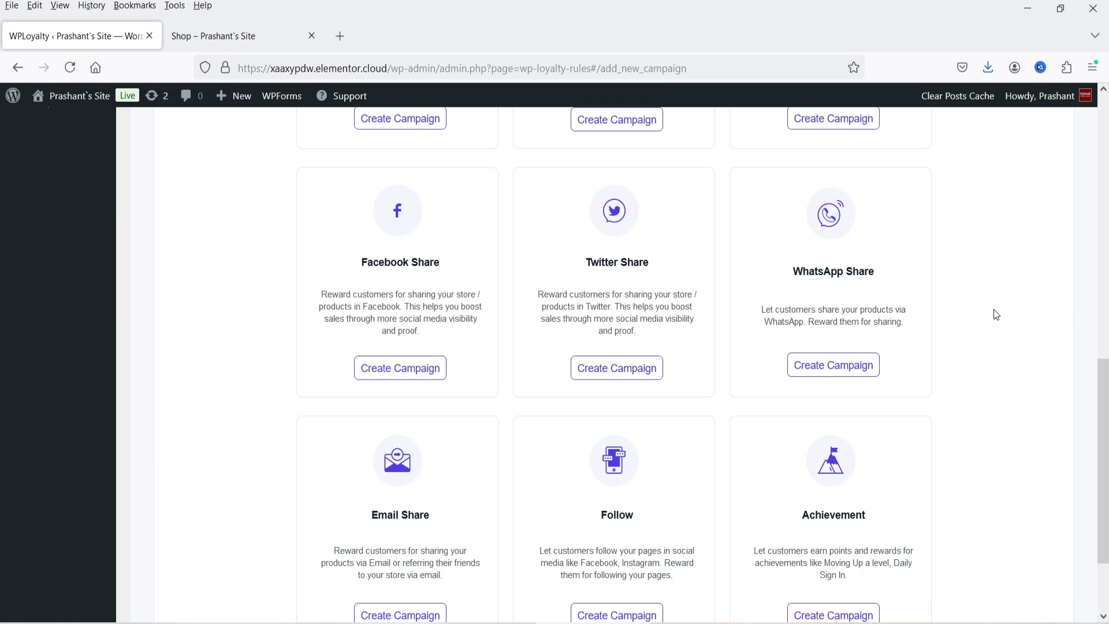
scroll(1001, 316, down, 2)
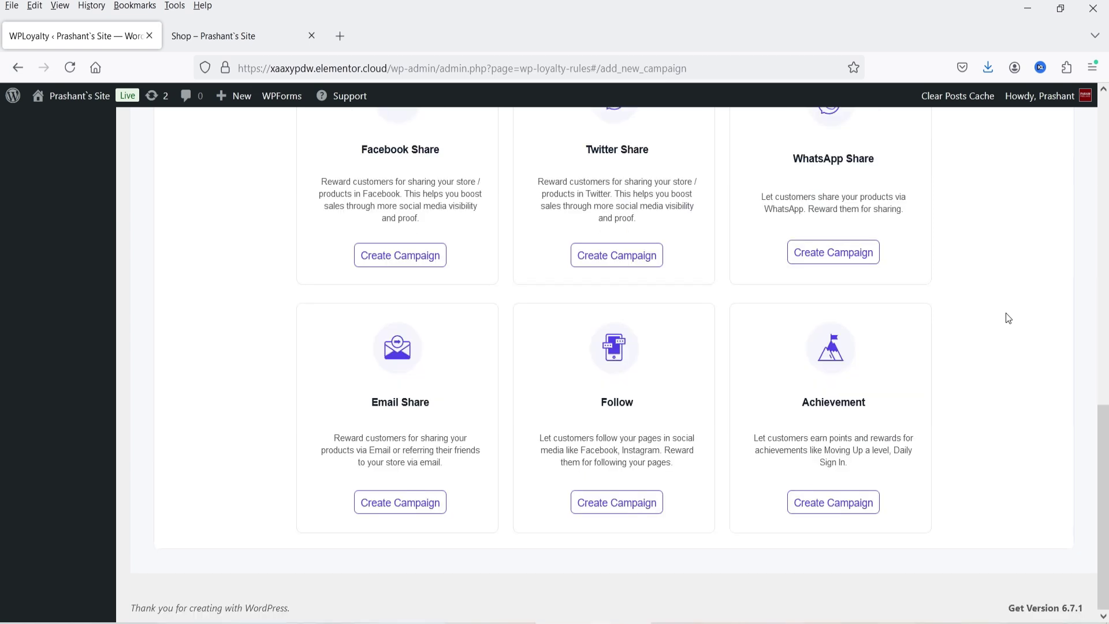
scroll(1008, 318, up, 10)
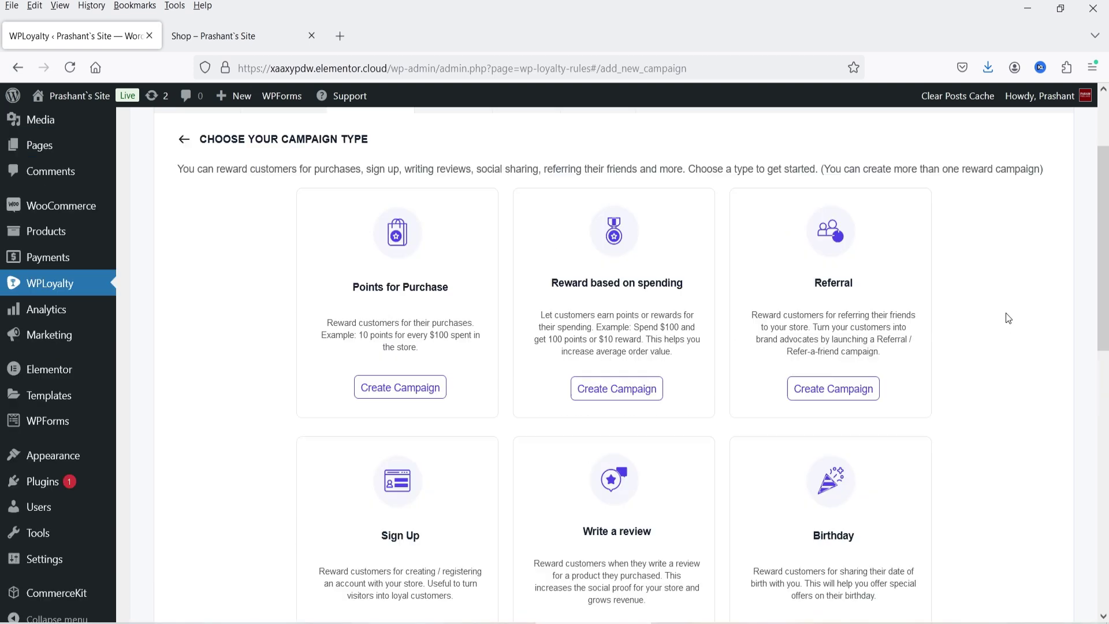
- Switch to Rewards and look over the Create New Reward page
click(451, 217)
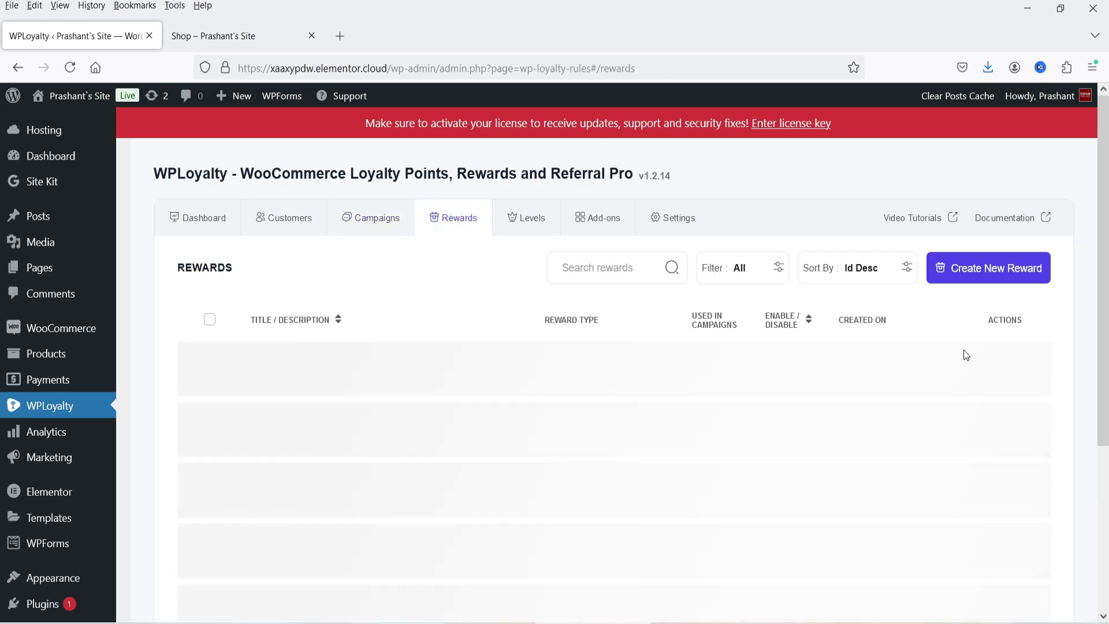
click(1006, 269)
scroll(1008, 270, up, 2)
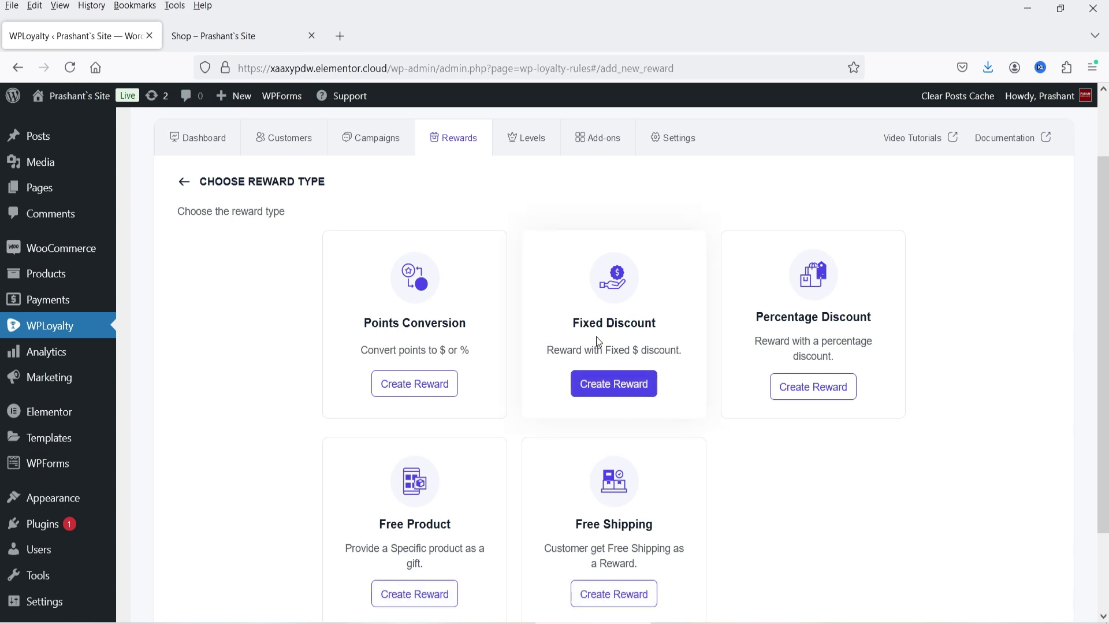
scroll(1028, 380, down, 2)
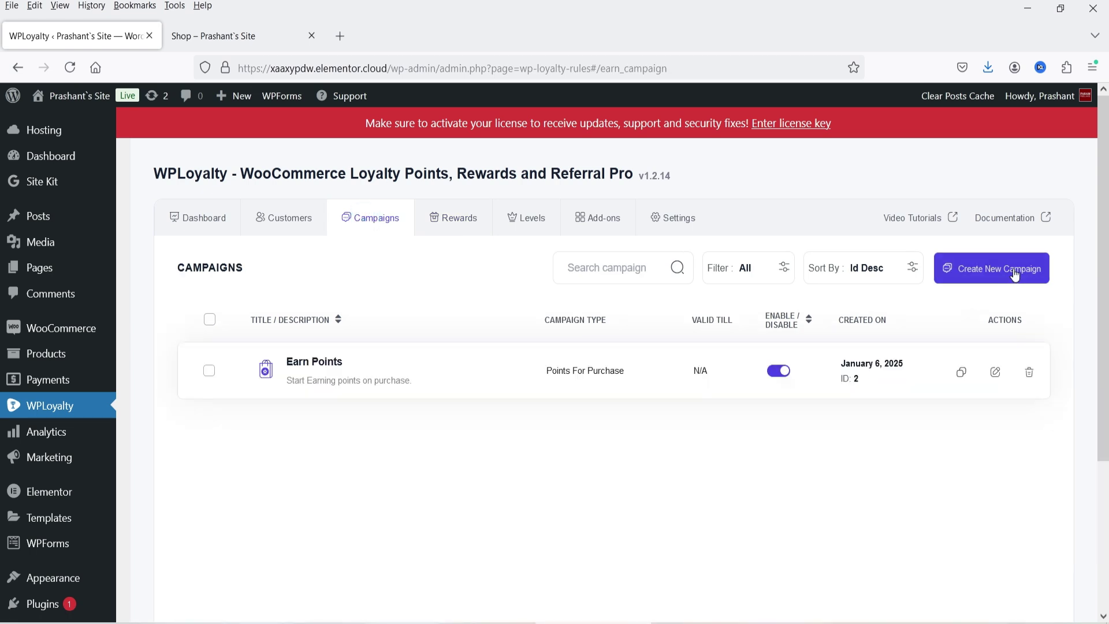
- Return to creating a new campaign and review the types from Points for Purchase to Achievement
click(970, 270)
scroll(986, 409, down, 4)
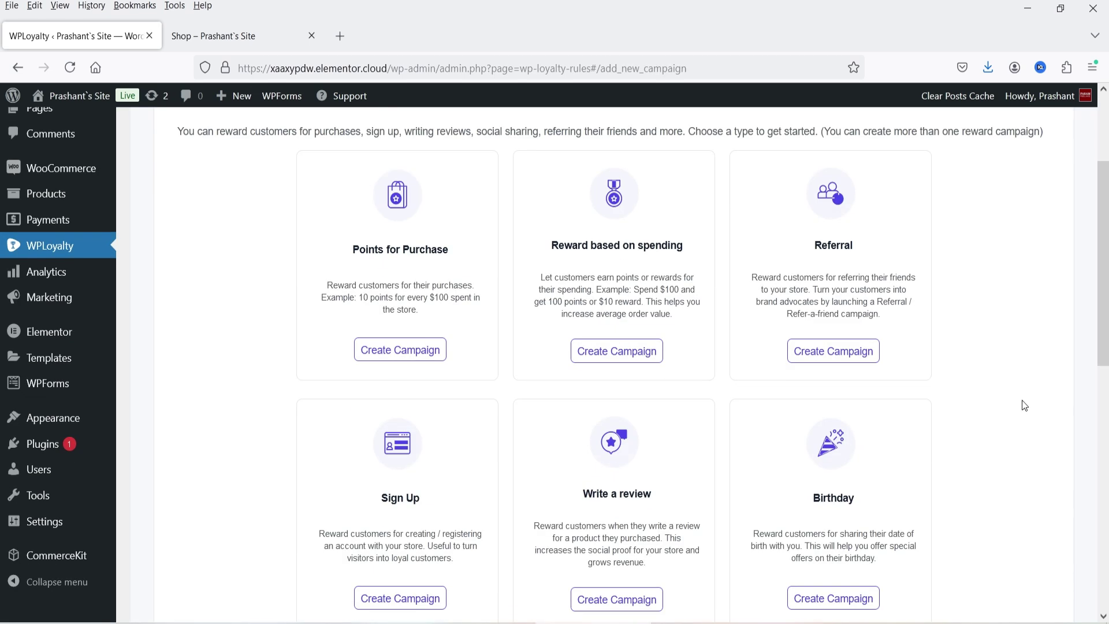
scroll(990, 381, down, 4)
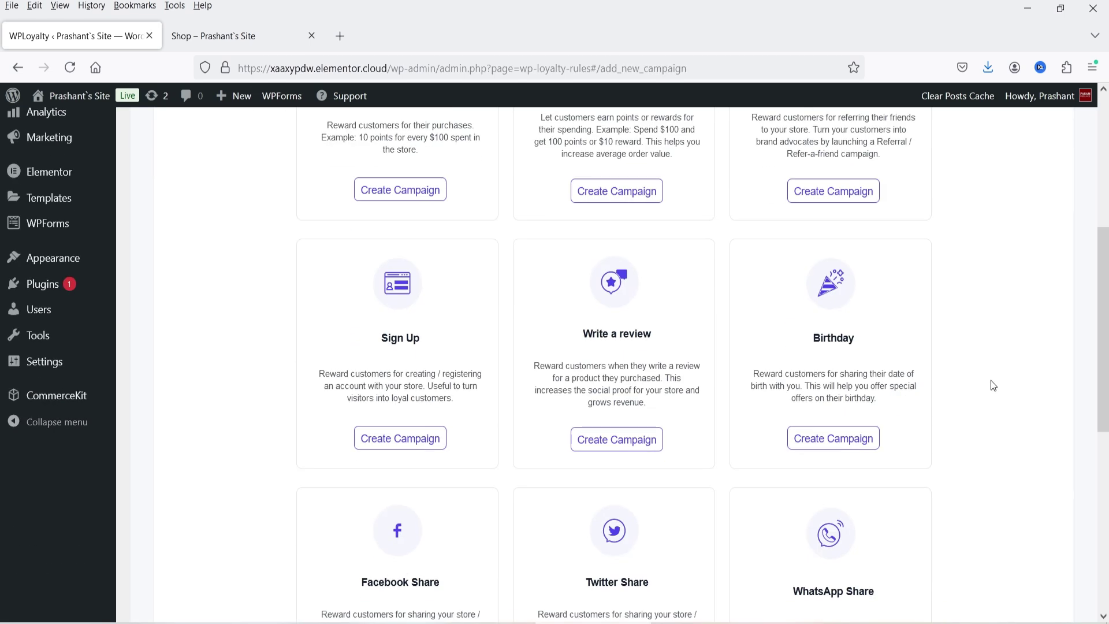
scroll(970, 364, down, 8)
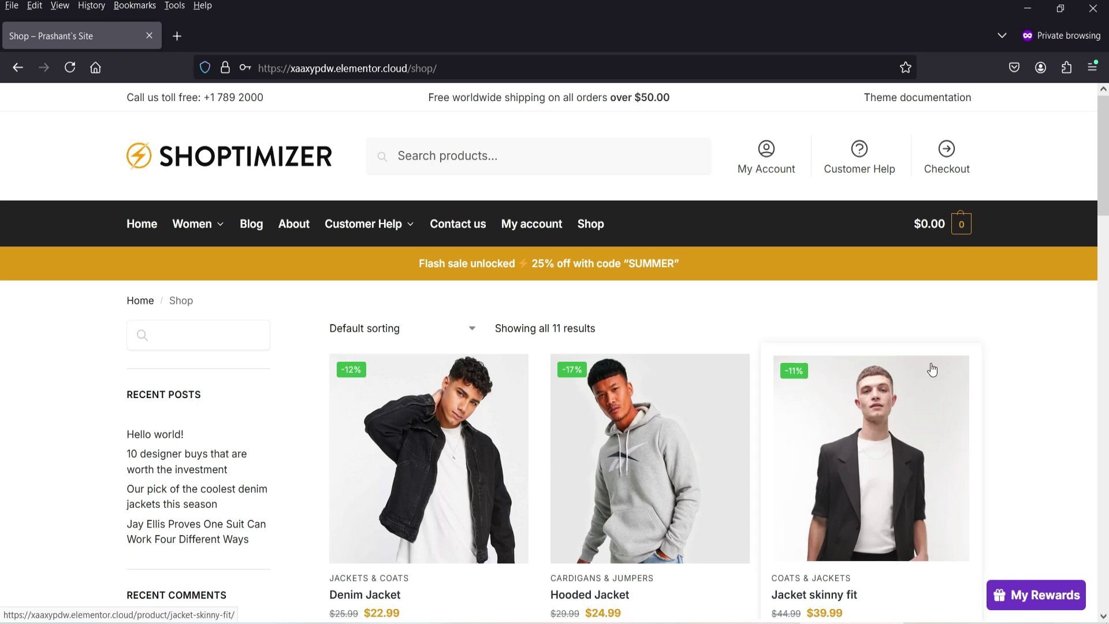
- Add the Hooded Jacket, Jacket skinny fit and Patterned wrap dress to the cart
scroll(931, 366, down, 3)
scroll(836, 286, down, 4)
click(634, 280)
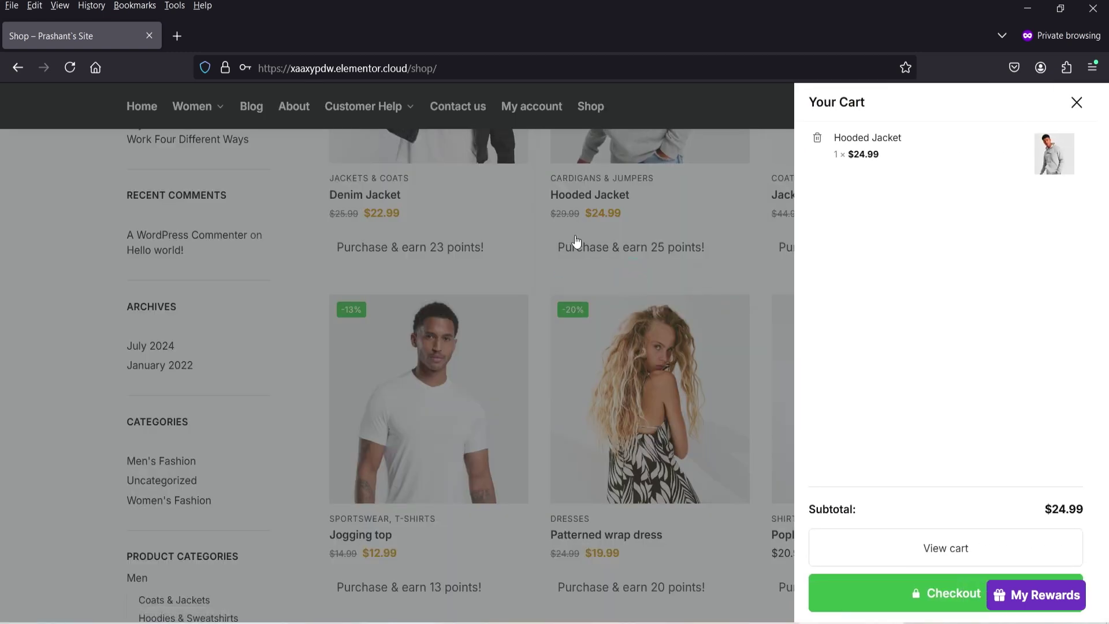
click(1075, 104)
click(870, 272)
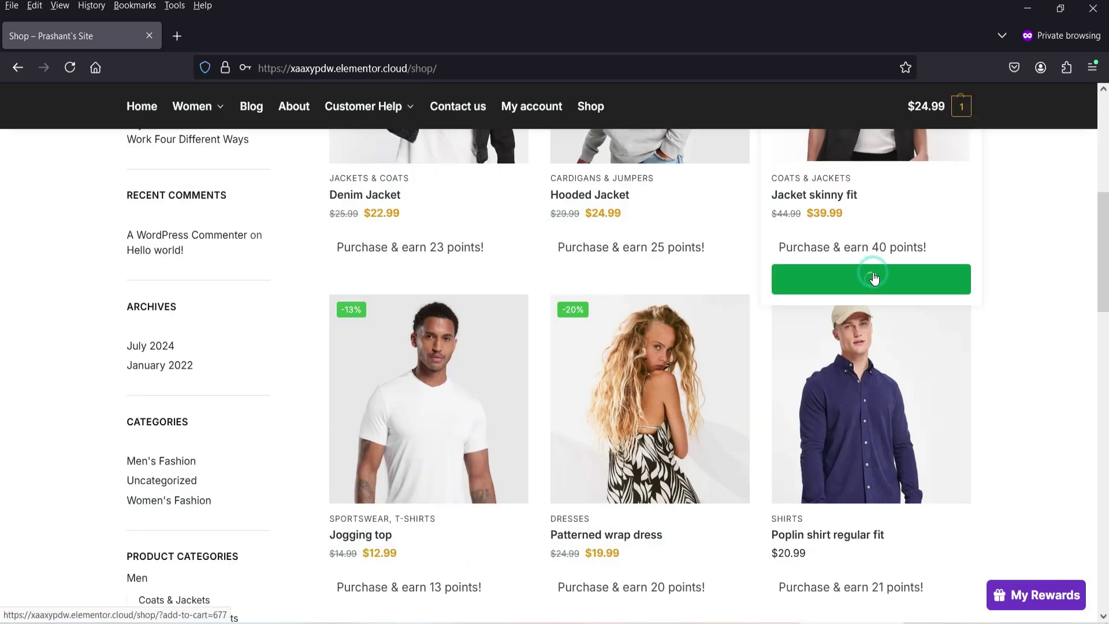
scroll(650, 323, down, 4)
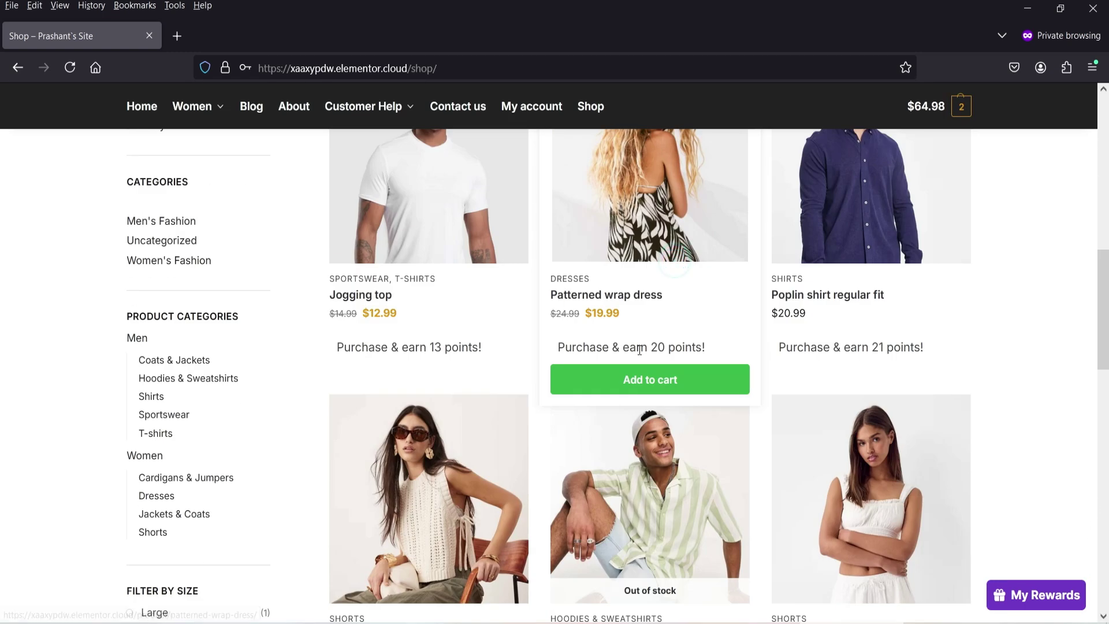
click(648, 380)
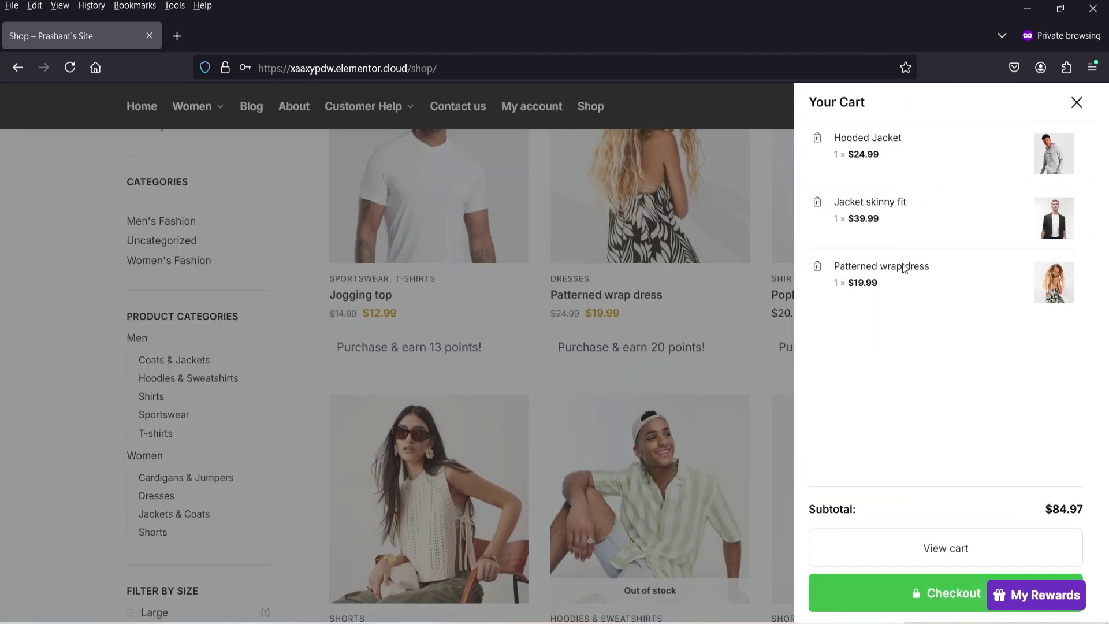
- Go from the cart to checkout and place the $84.97 order
click(933, 550)
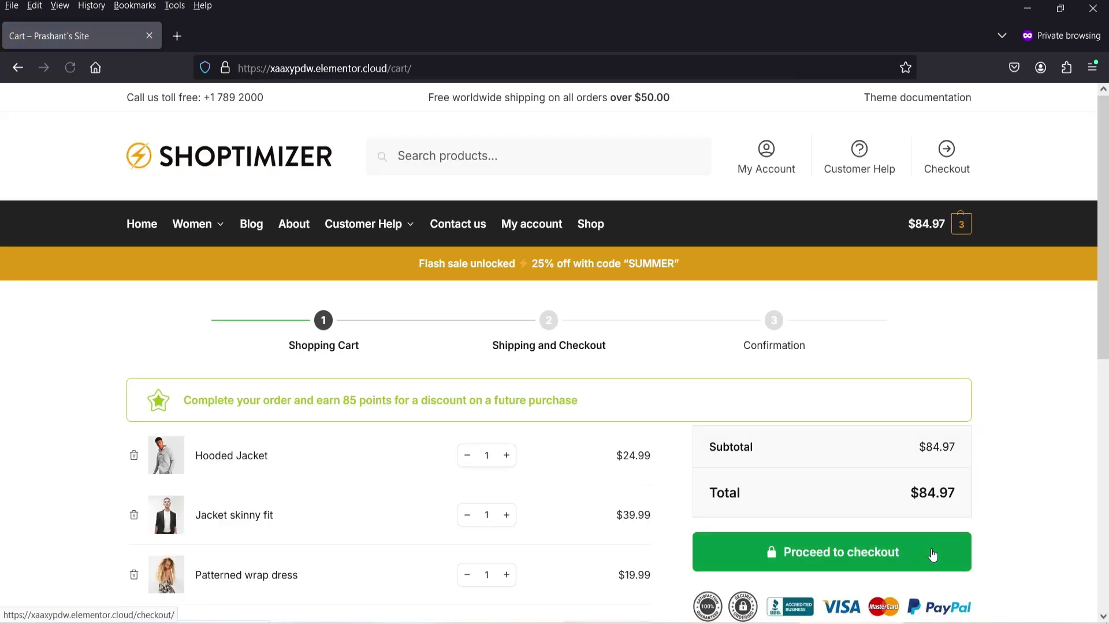
scroll(354, 275, down, 1)
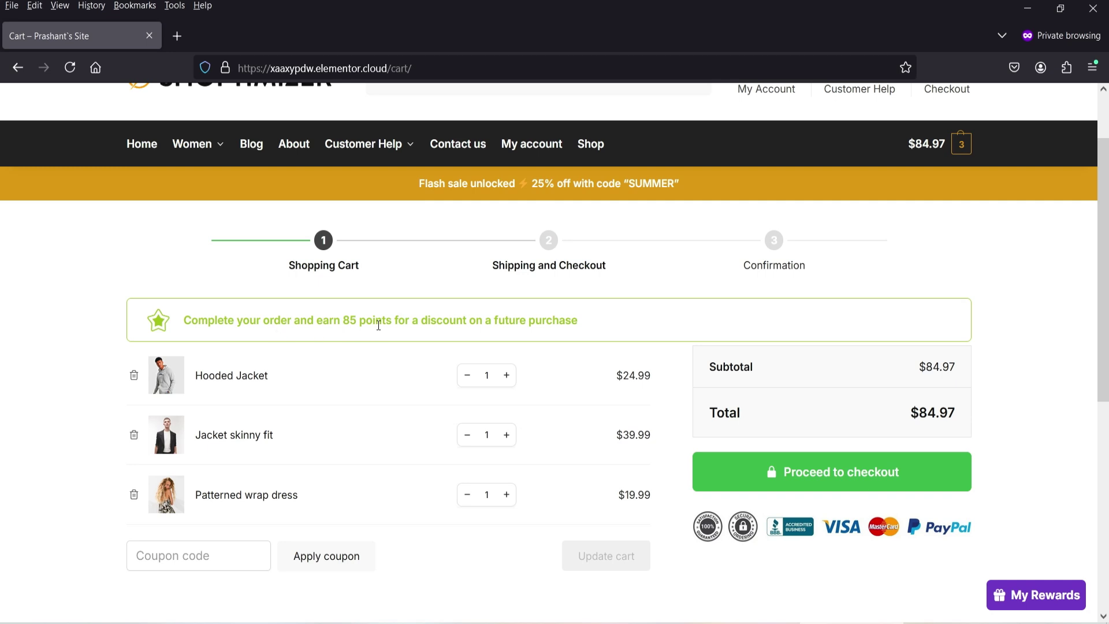
scroll(1039, 318, down, 2)
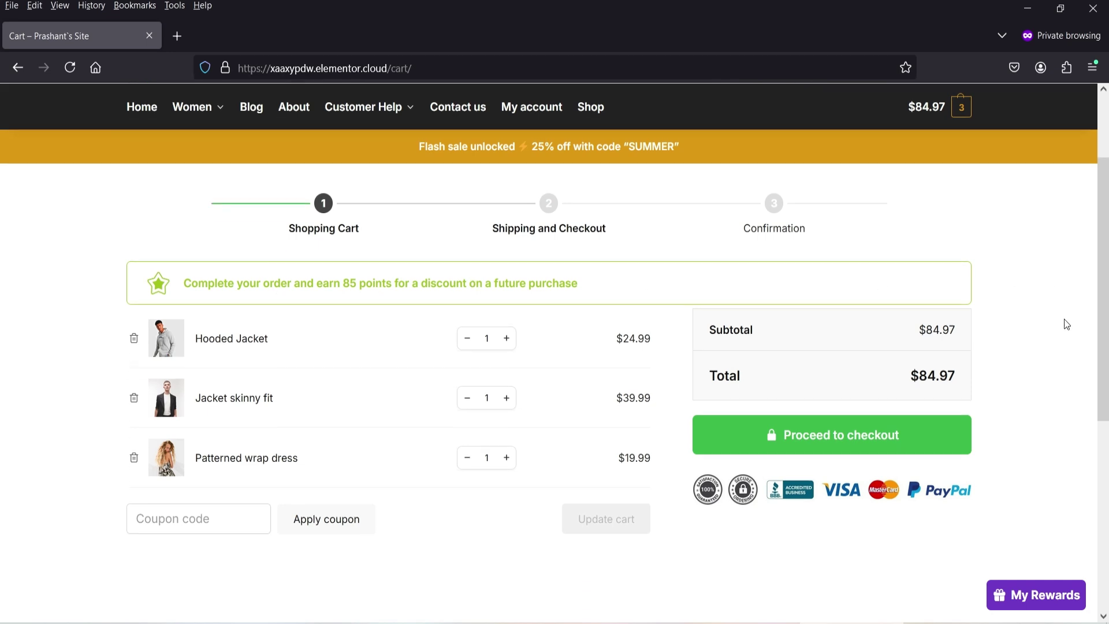
click(848, 405)
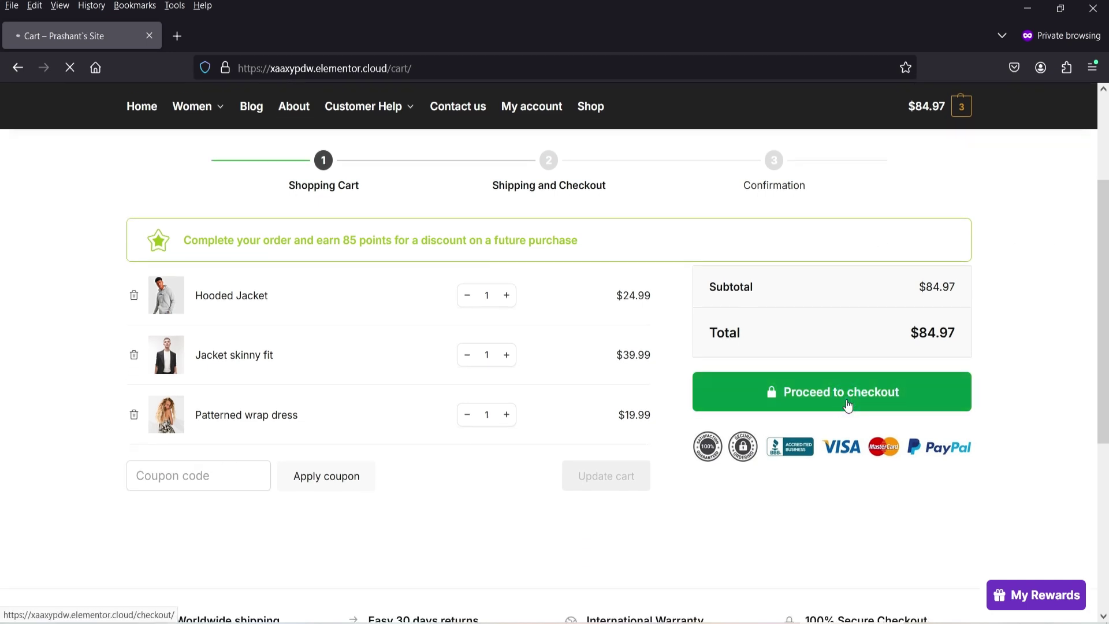
scroll(968, 370, down, 8)
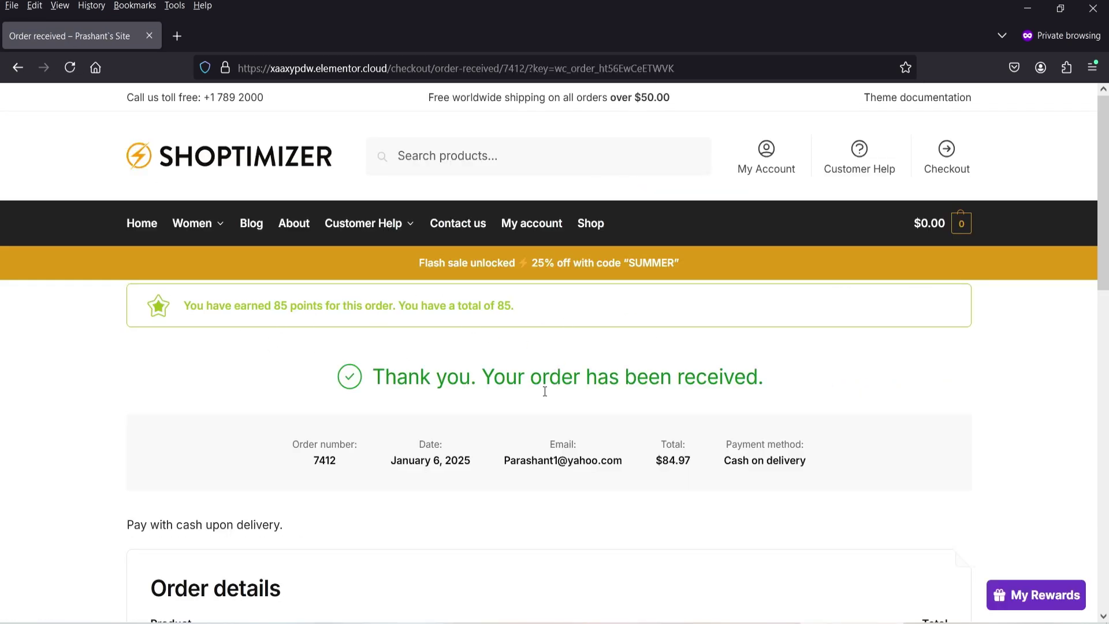
- Open the customer's My account Points & Rewards page and review the available rewards
click(532, 223)
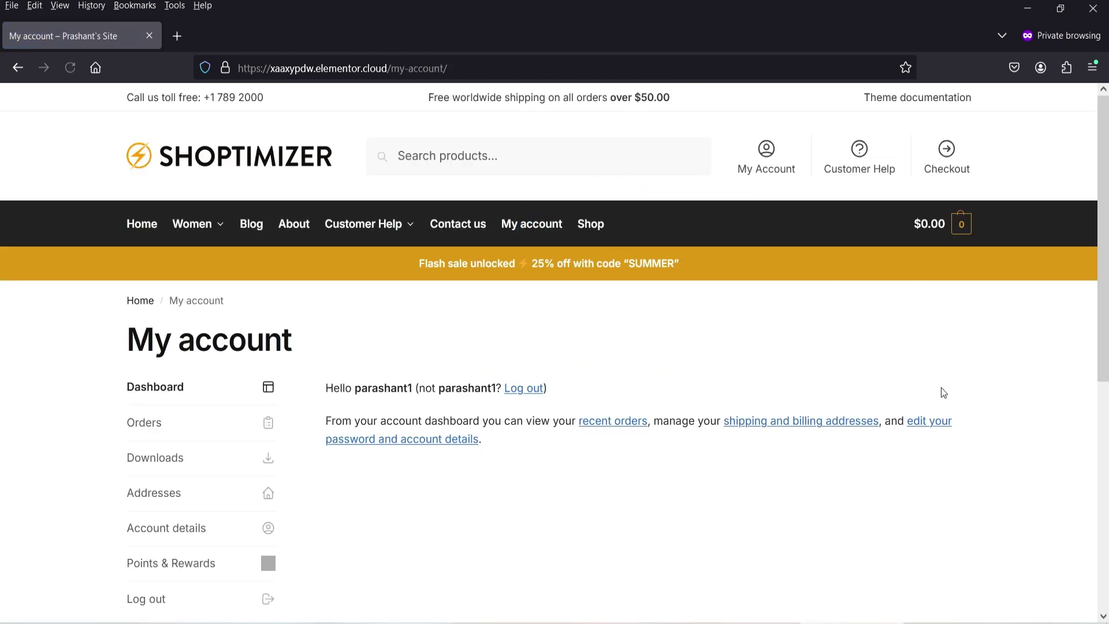
scroll(838, 360, down, 3)
click(191, 404)
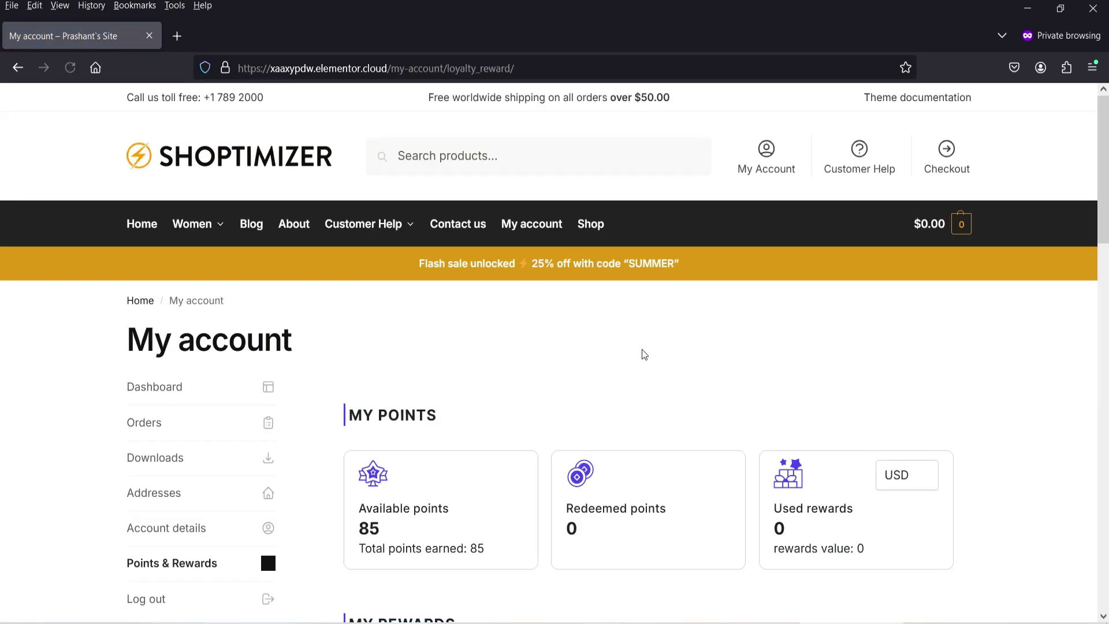
scroll(566, 341, down, 3)
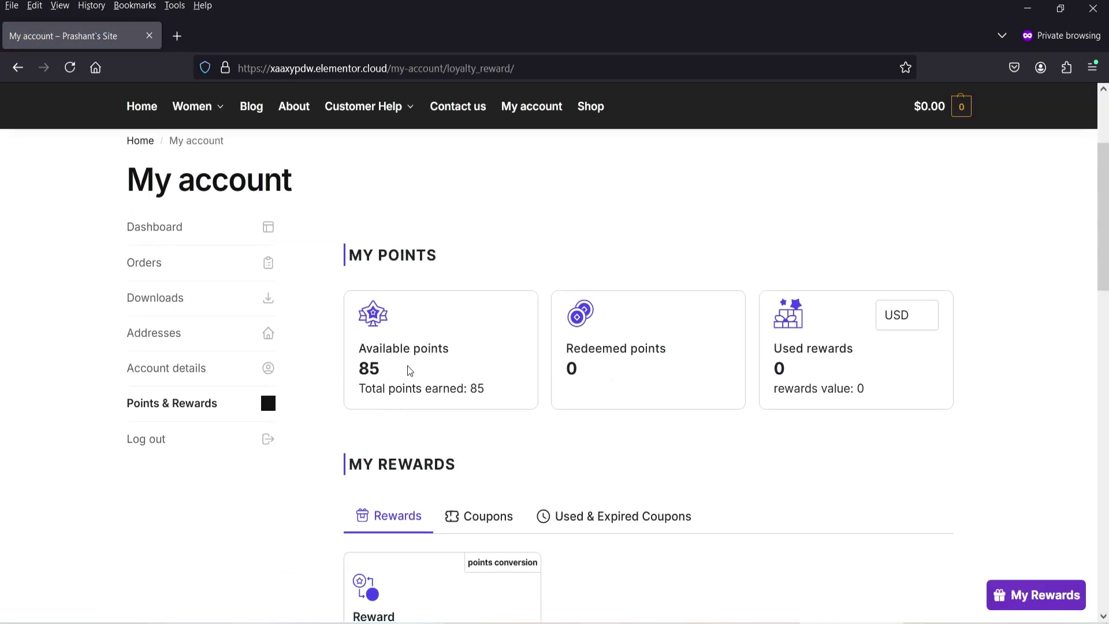
scroll(570, 332, down, 4)
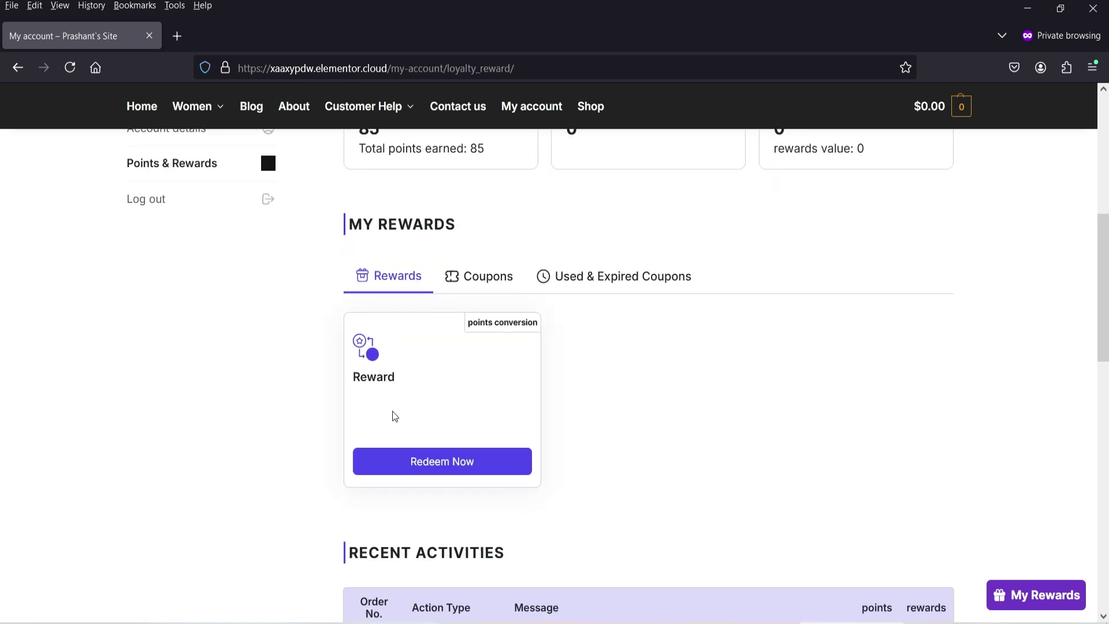
scroll(601, 379, down, 4)
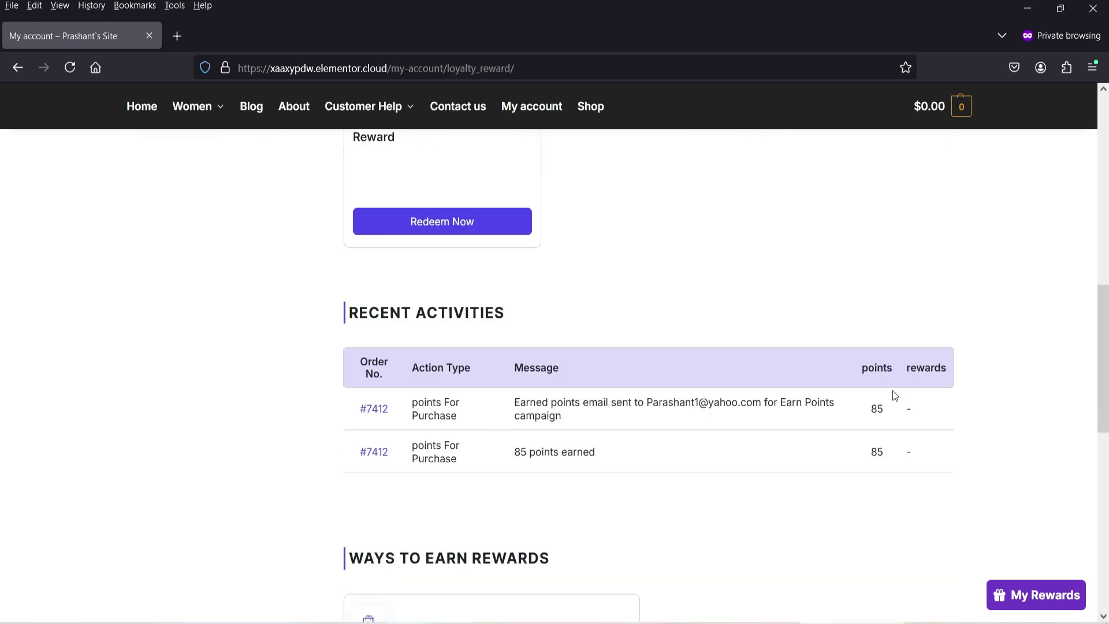
scroll(659, 326, up, 3)
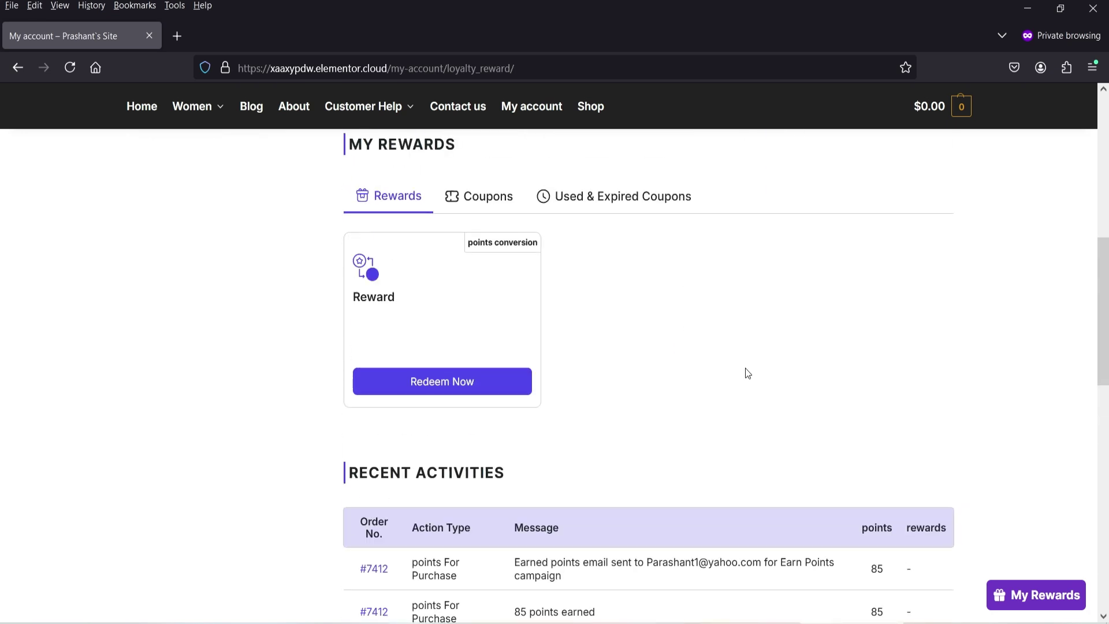
- Redeem all 85 points on the reward card for a $0.85 coupon
click(459, 382)
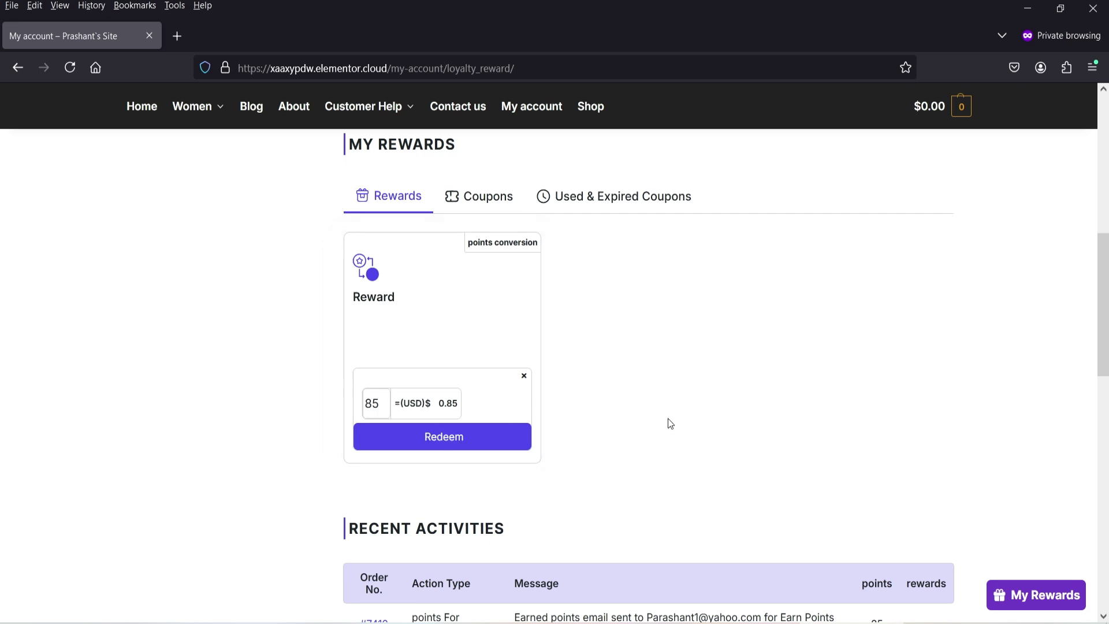
click(443, 439)
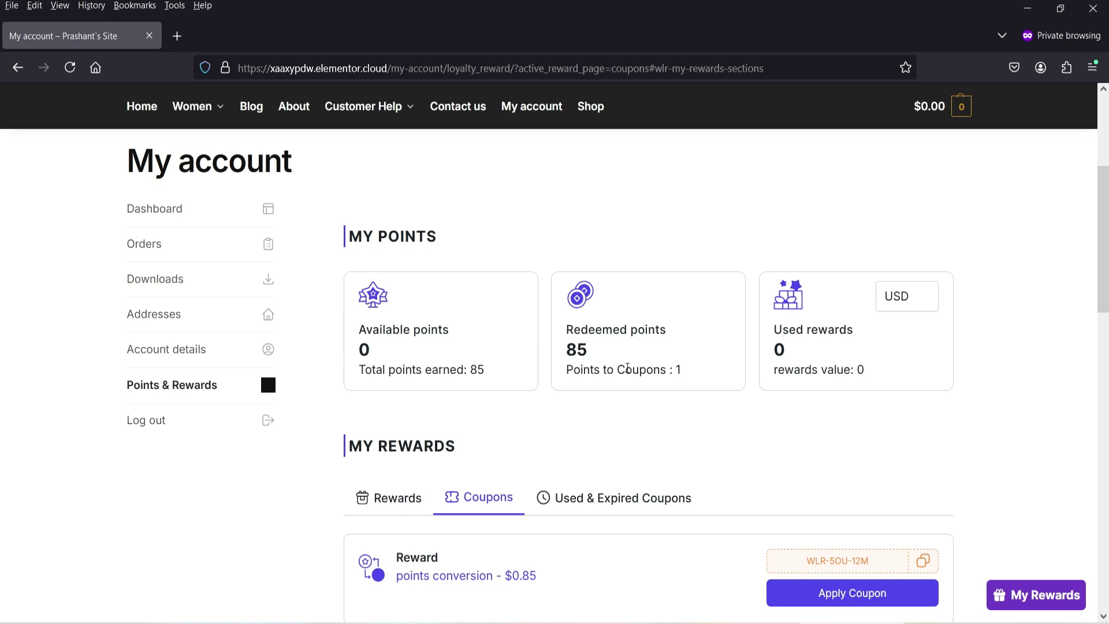
scroll(1017, 318, down, 3)
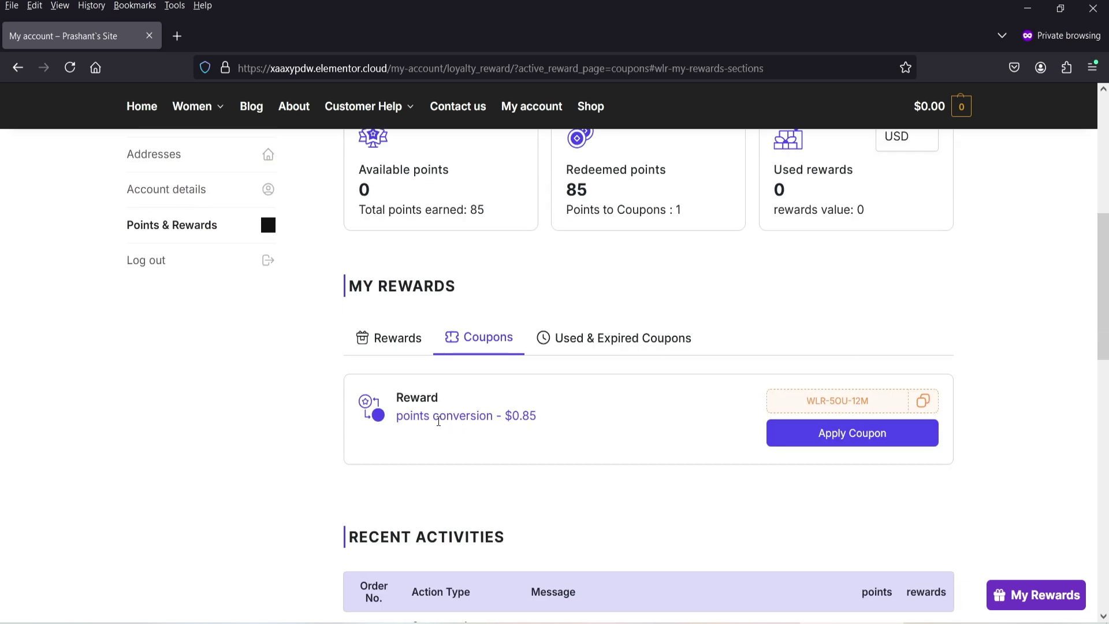